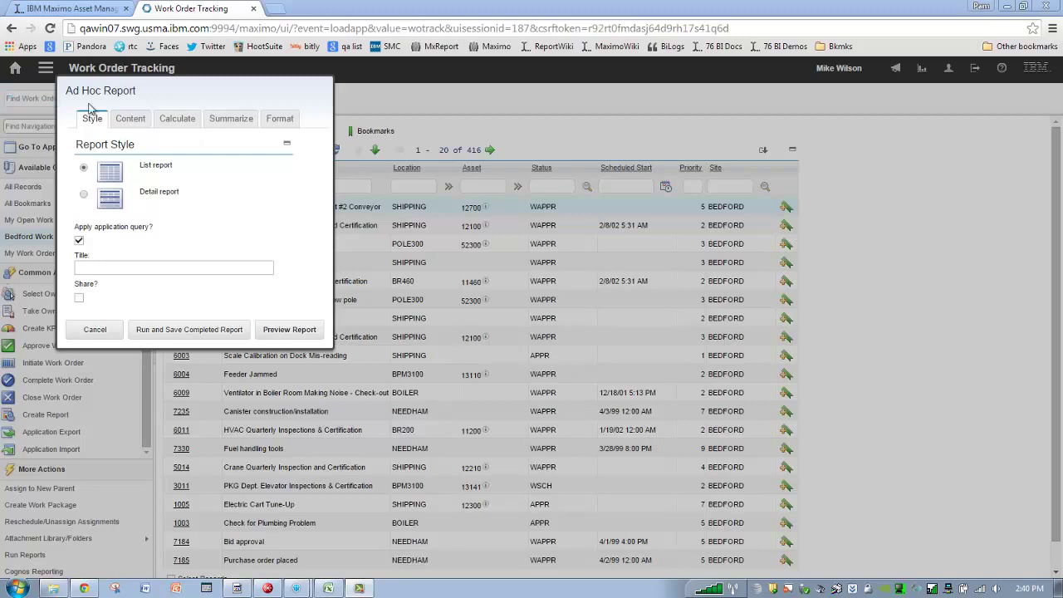
Step: Display the ad hoc report's content settings and review the Content Tab business rules in the Excel workbook AdHoc_Features_BusinessRules_Maximo76.xls
click(131, 121)
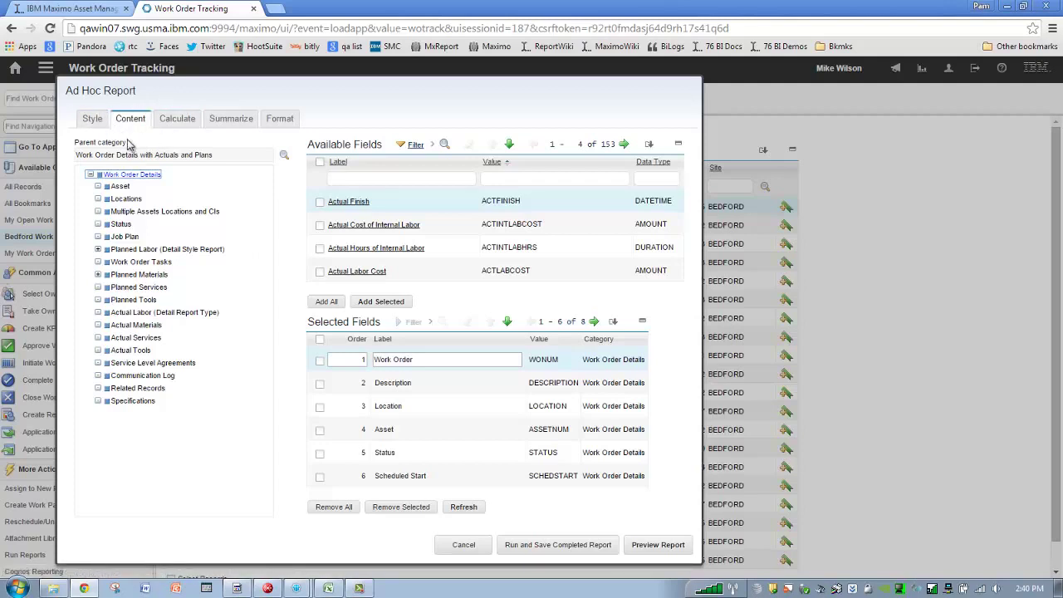
click(332, 589)
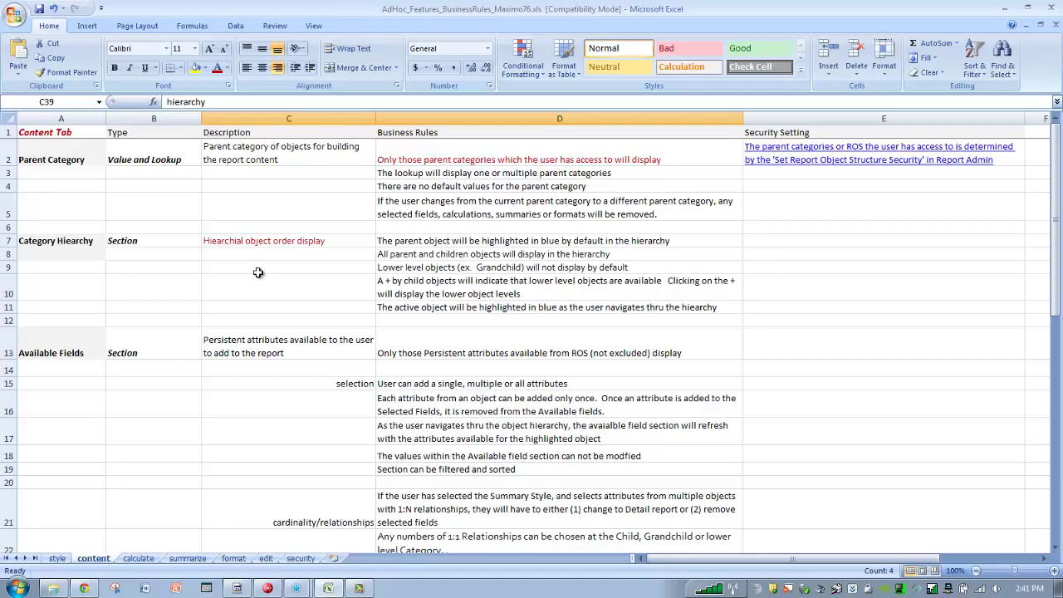
drag(1057, 168, 1055, 304)
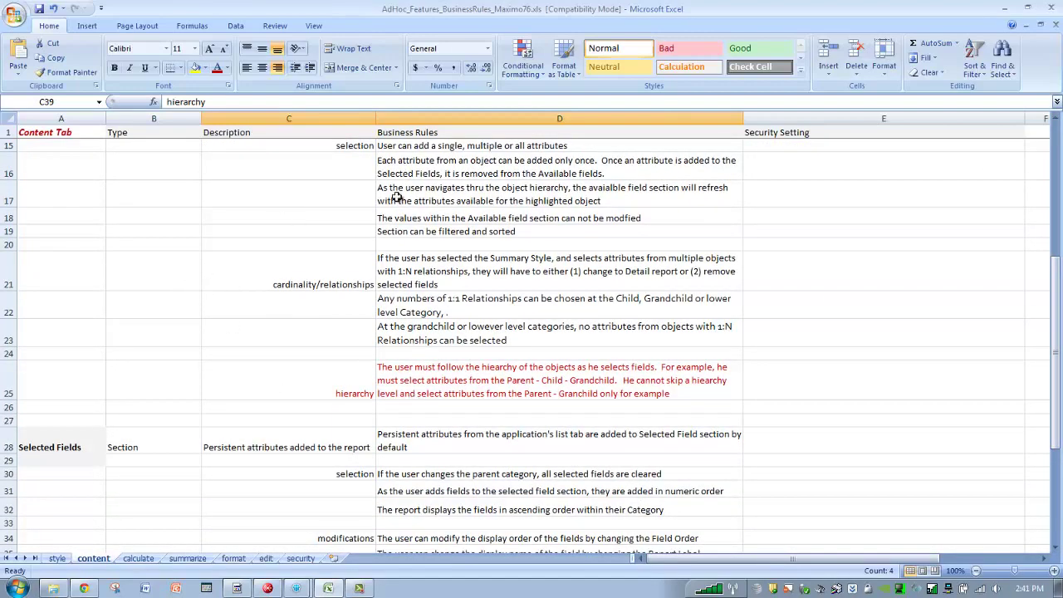
drag(1057, 292, 1050, 369)
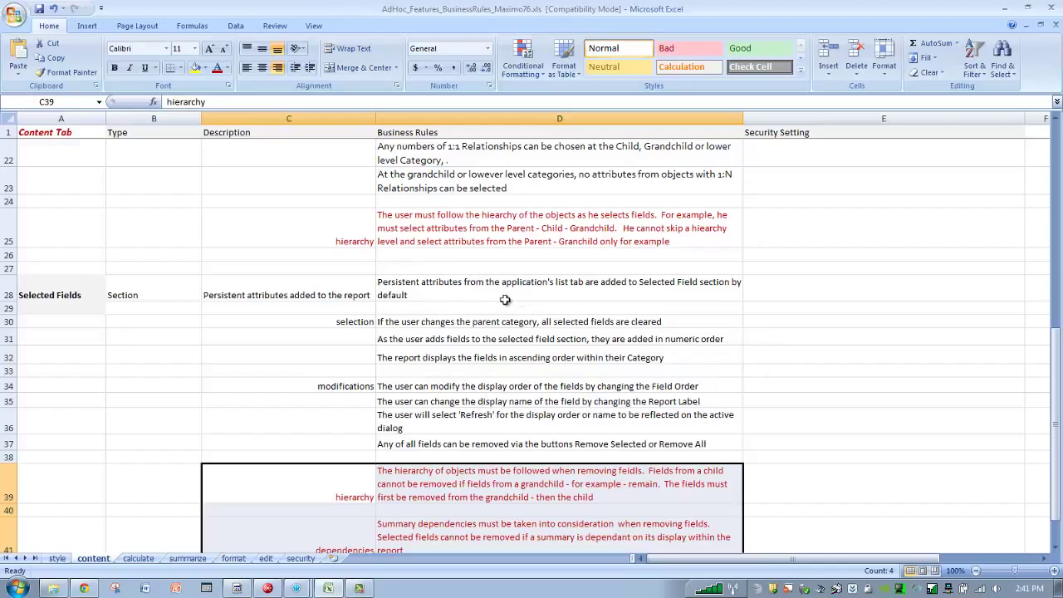
click(1058, 155)
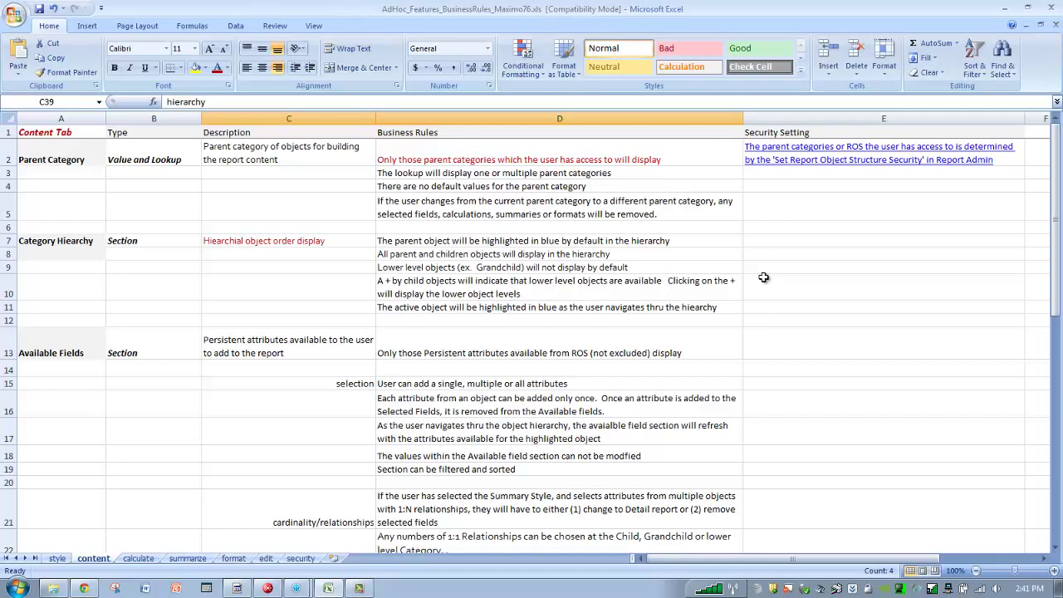
Step: Switch back to Maximo, preview the list report with its default selected fields, and cancel the ad hoc report
click(84, 590)
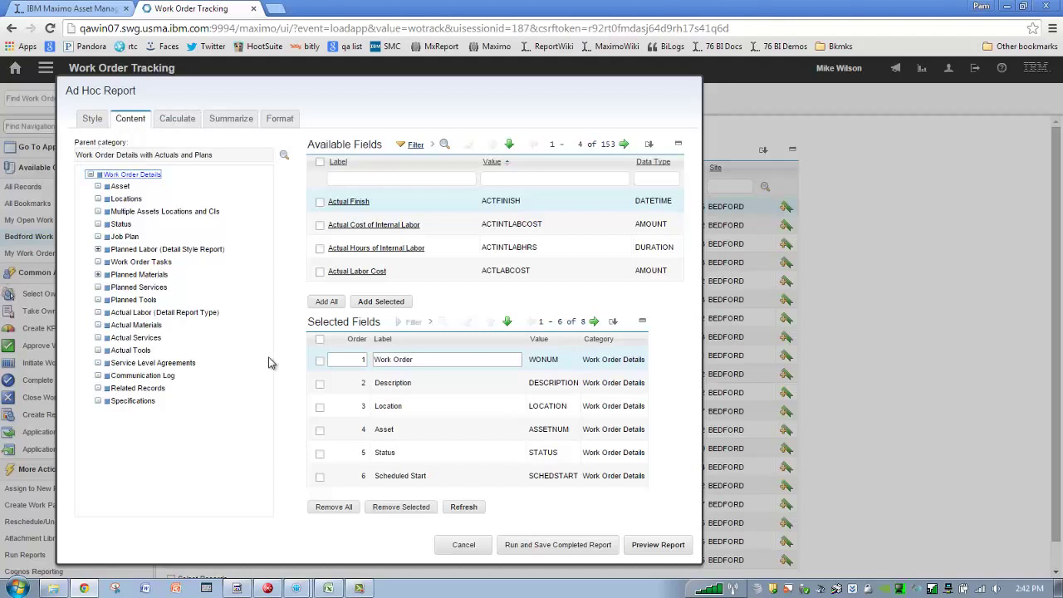
click(657, 548)
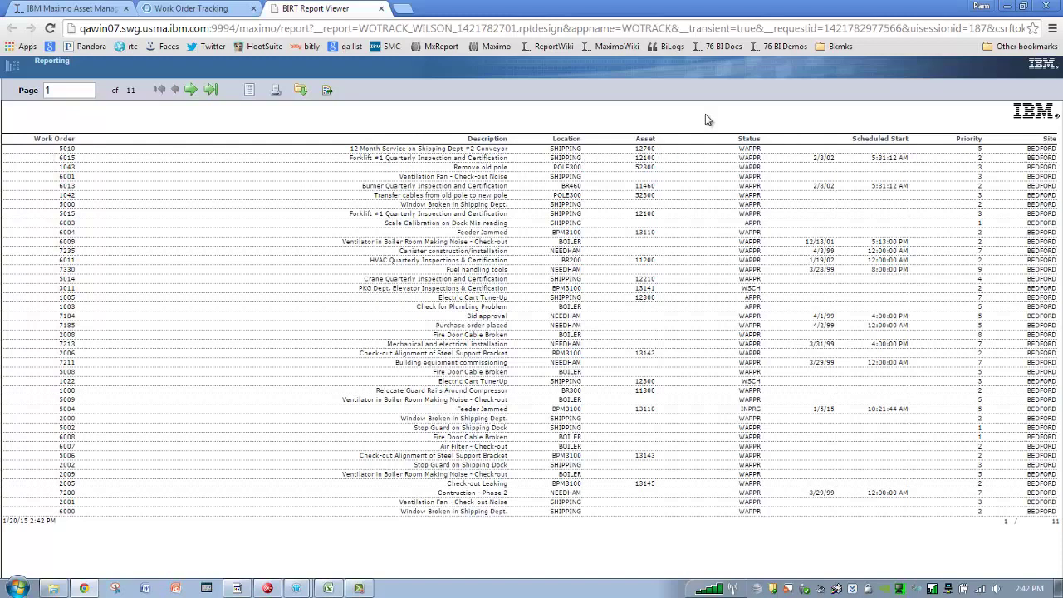
click(206, 8)
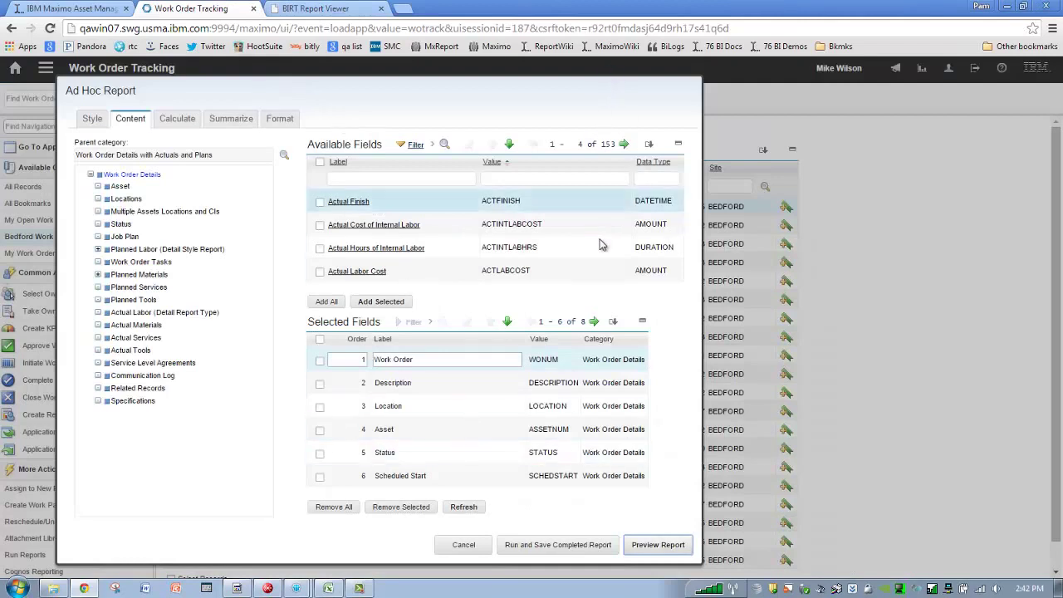
click(463, 544)
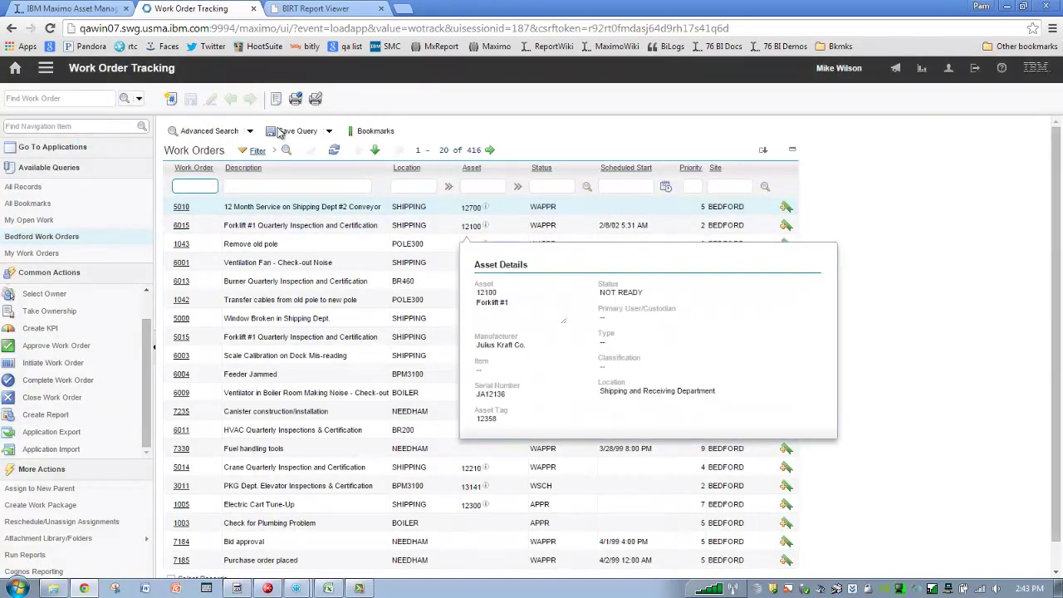
Step: Start an ad hoc report for work orders, look up the parent categories offered for its content, and cancel the report
click(903, 237)
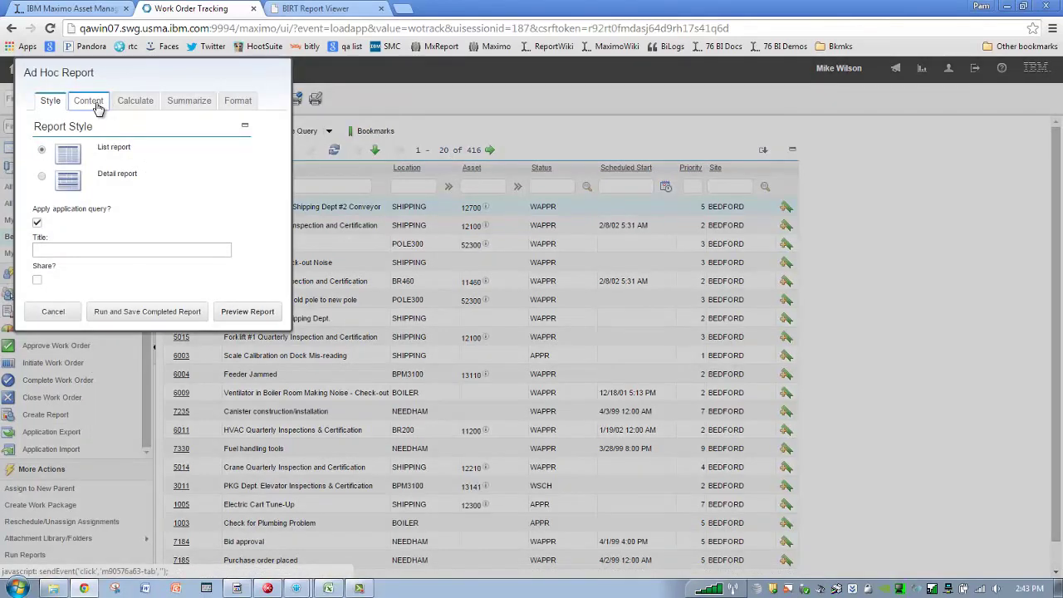
click(95, 101)
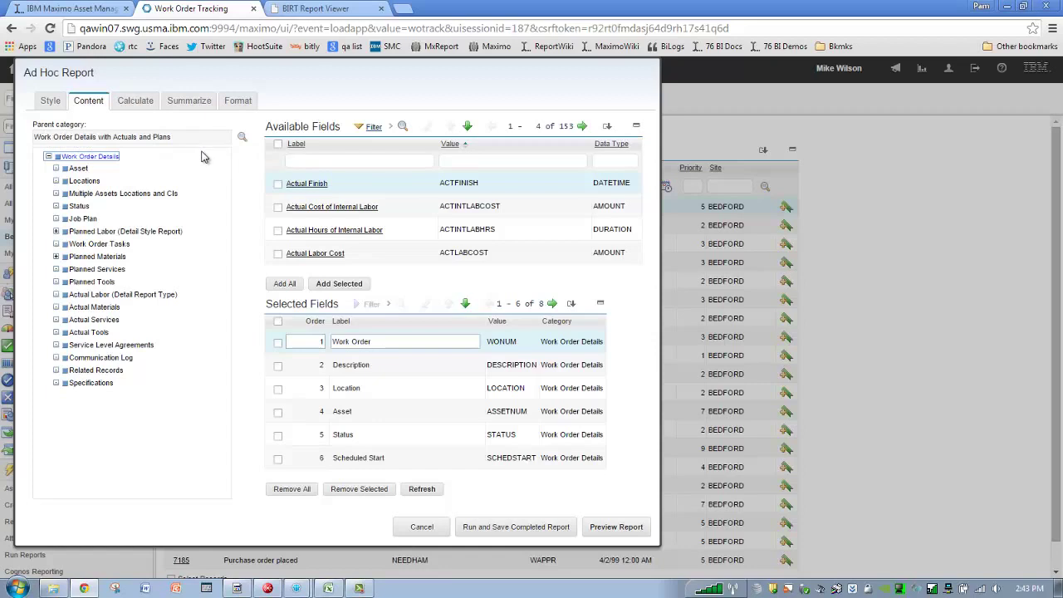
click(244, 139)
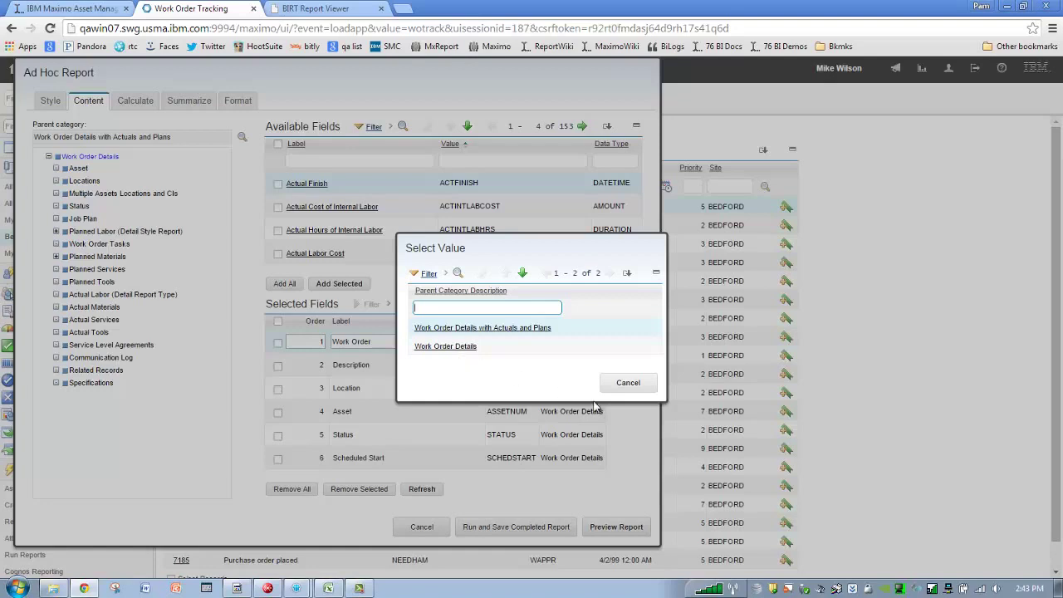
click(628, 382)
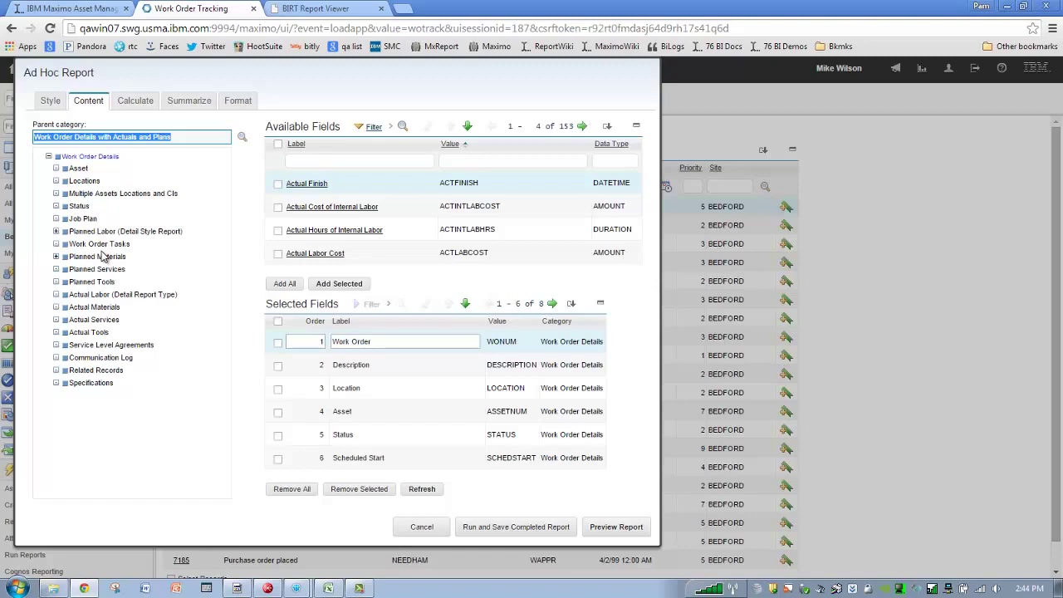
click(242, 139)
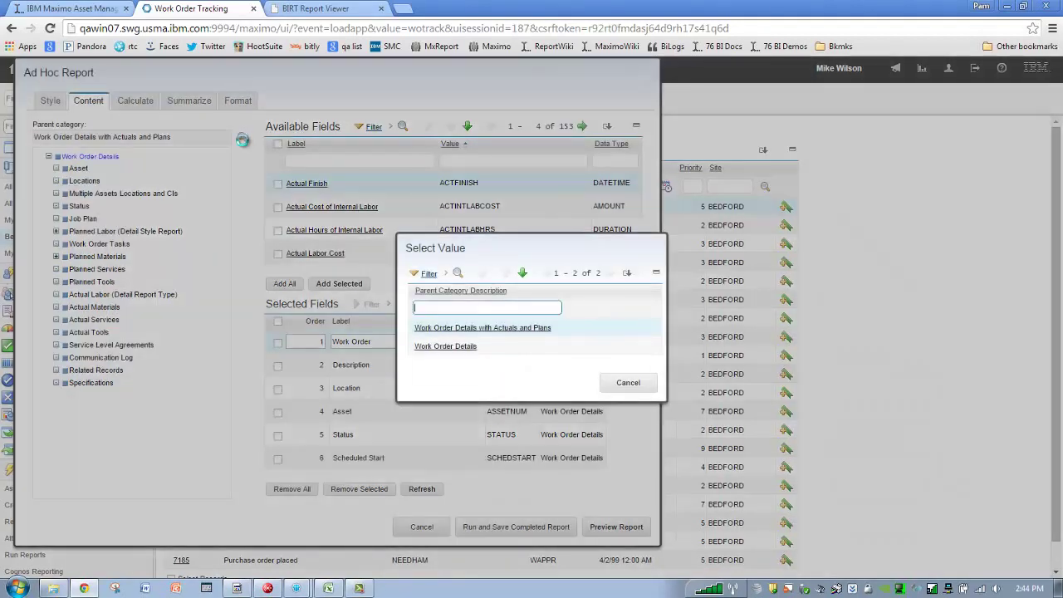
click(628, 382)
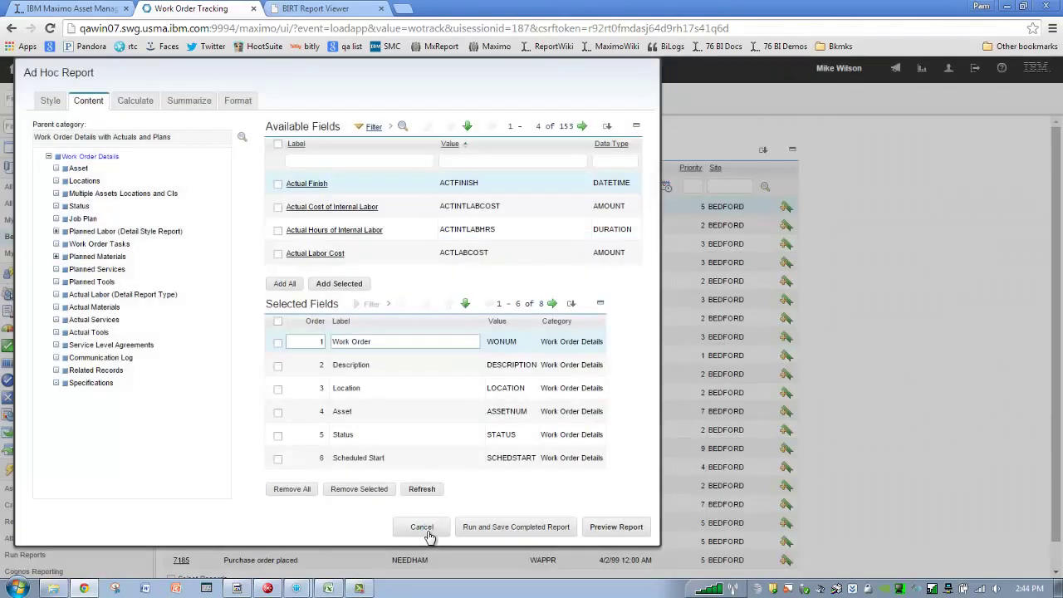
click(428, 533)
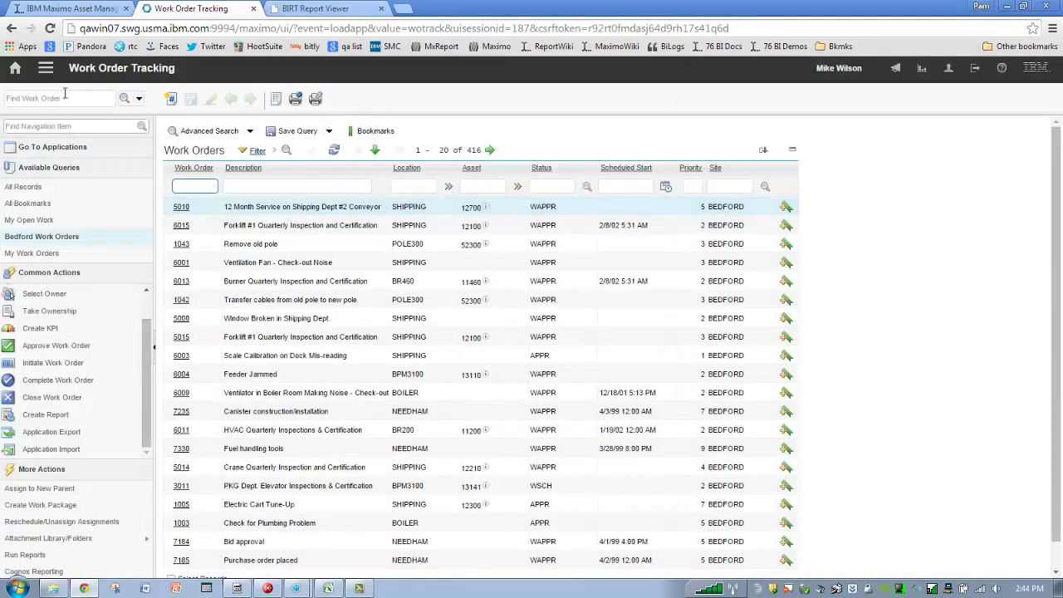
Step: Open the Report Object Structure Security settings in the Report Administration application
click(47, 73)
mouse_move(110, 90)
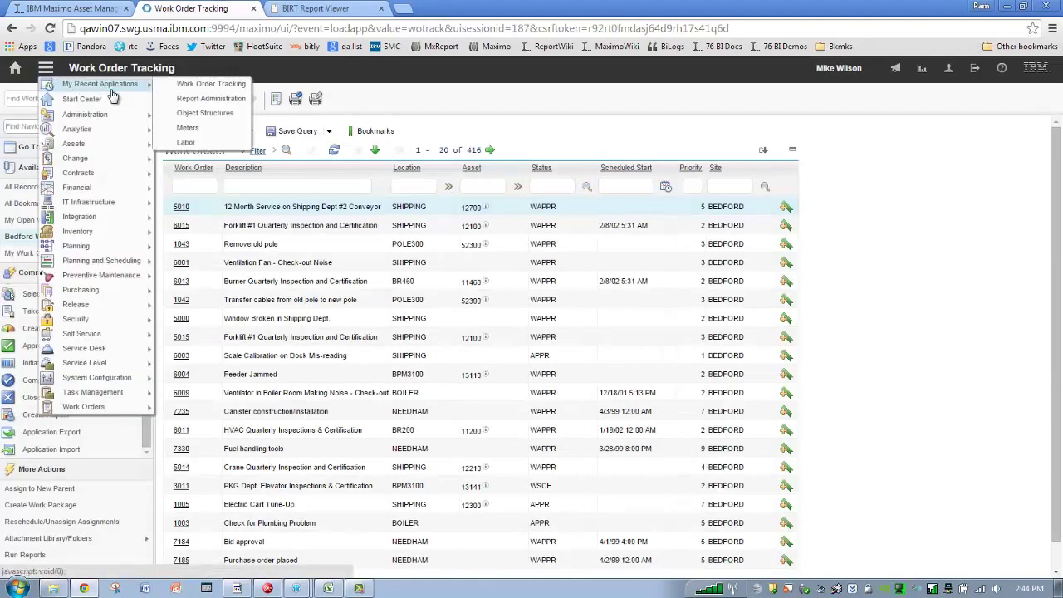
click(232, 99)
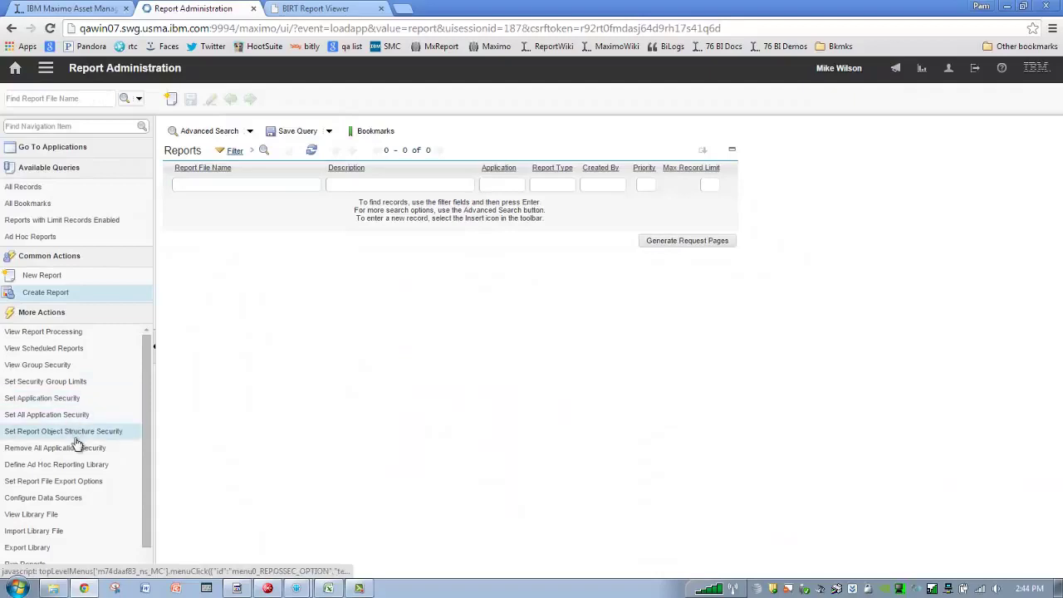
click(75, 431)
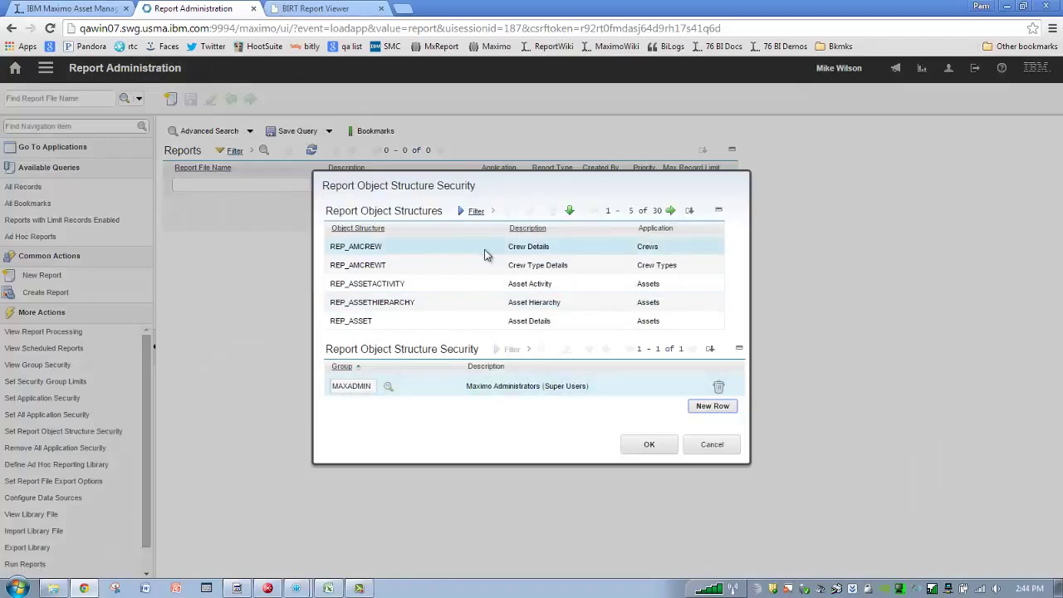
Step: Filter the report object structures by the application "work order"
click(476, 211)
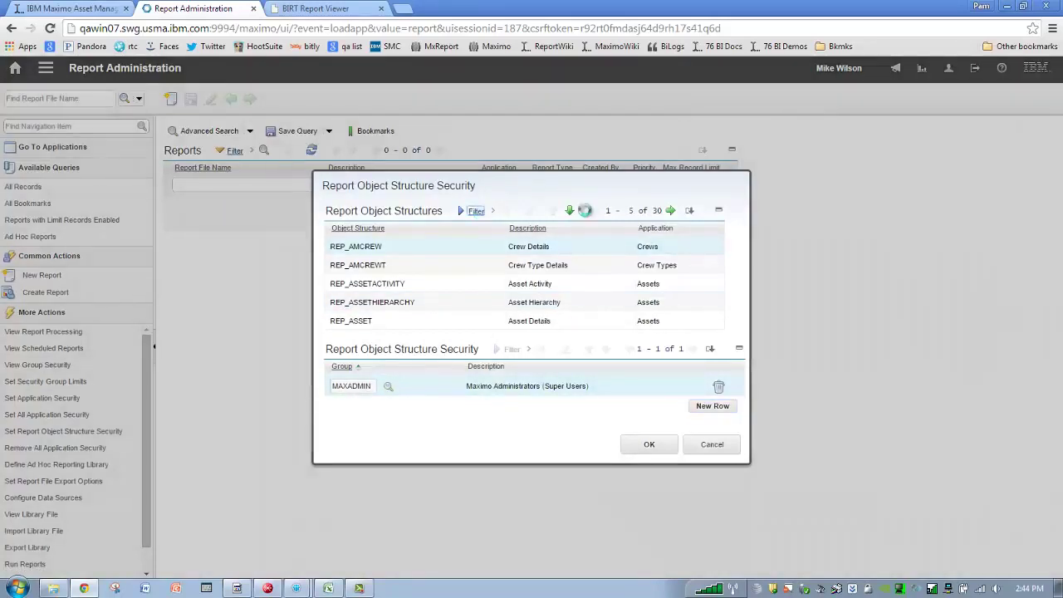
click(611, 245)
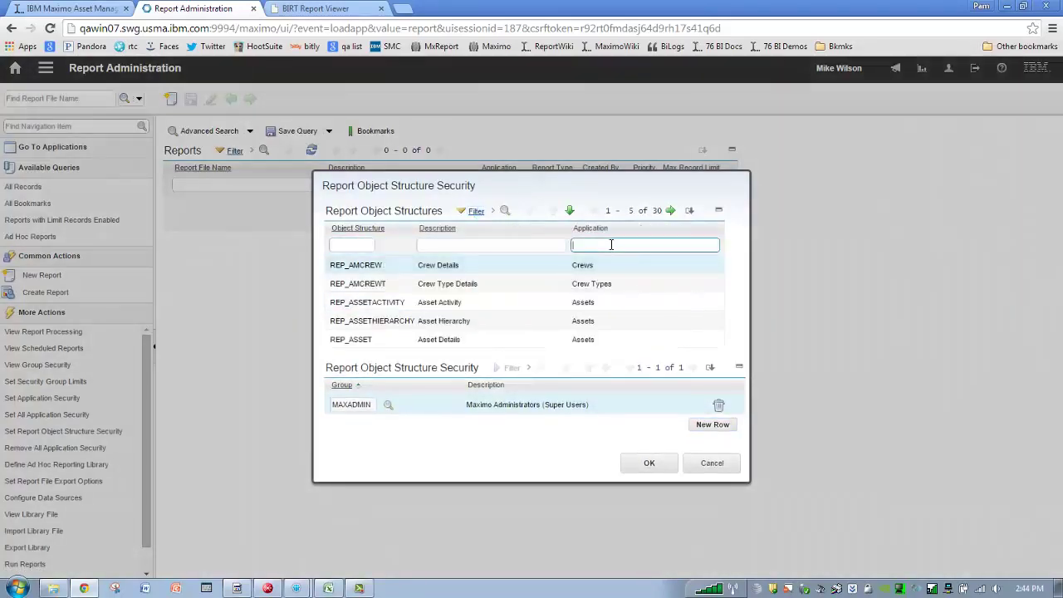
text(work order)
key(Return)
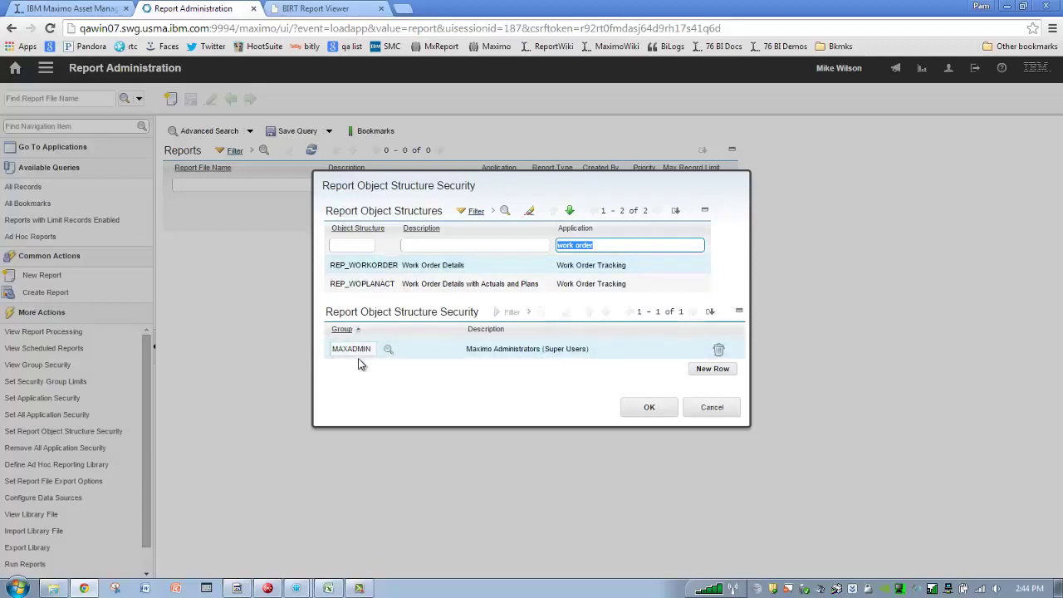
Step: Check which security groups have access to REP_WOPLANACT and REP_WORKORDER, and leave the security settings without changes
click(368, 284)
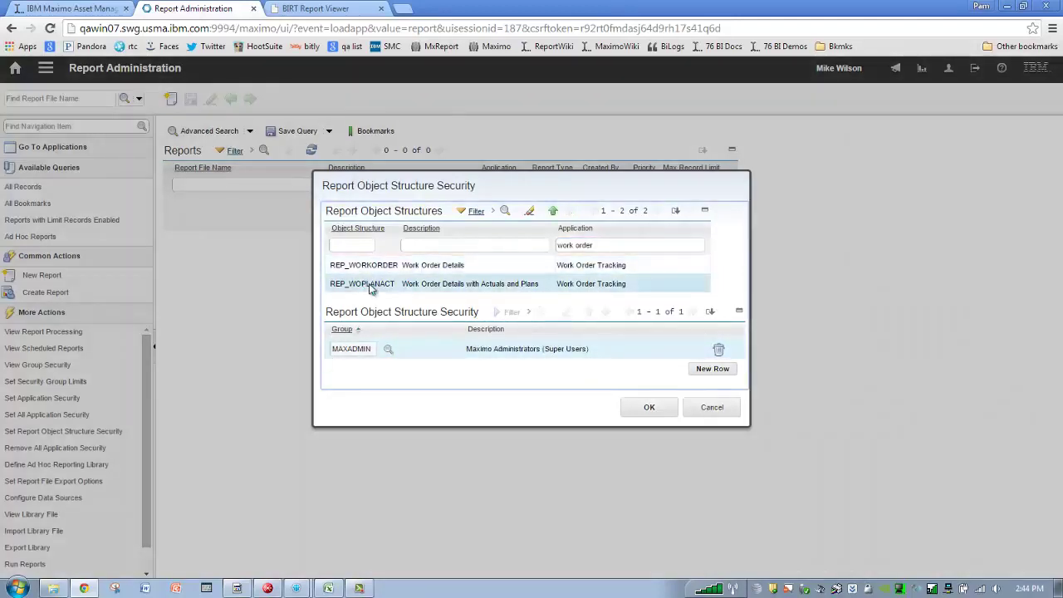
click(369, 266)
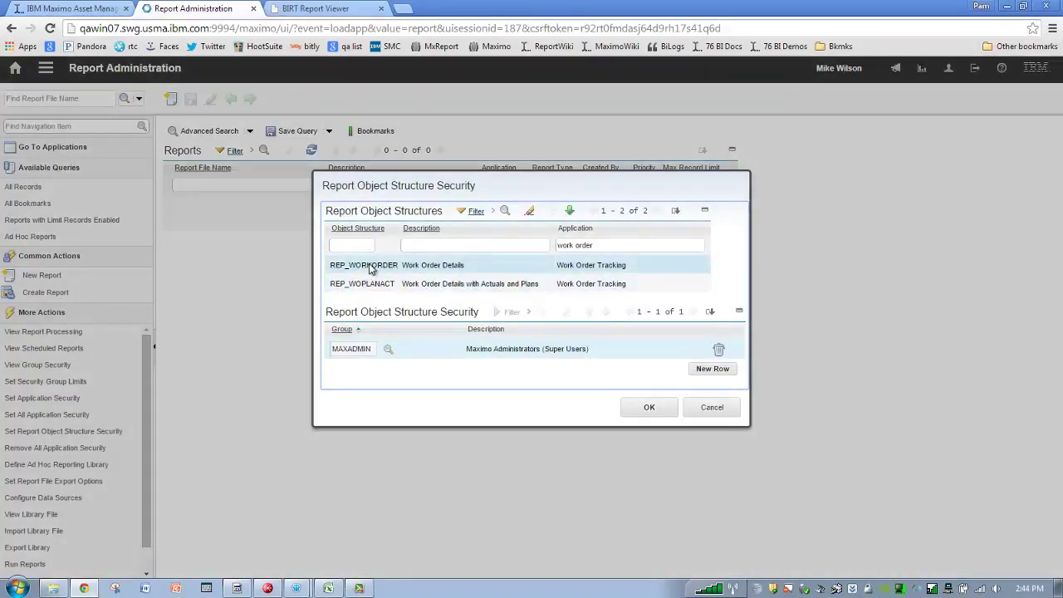
click(712, 408)
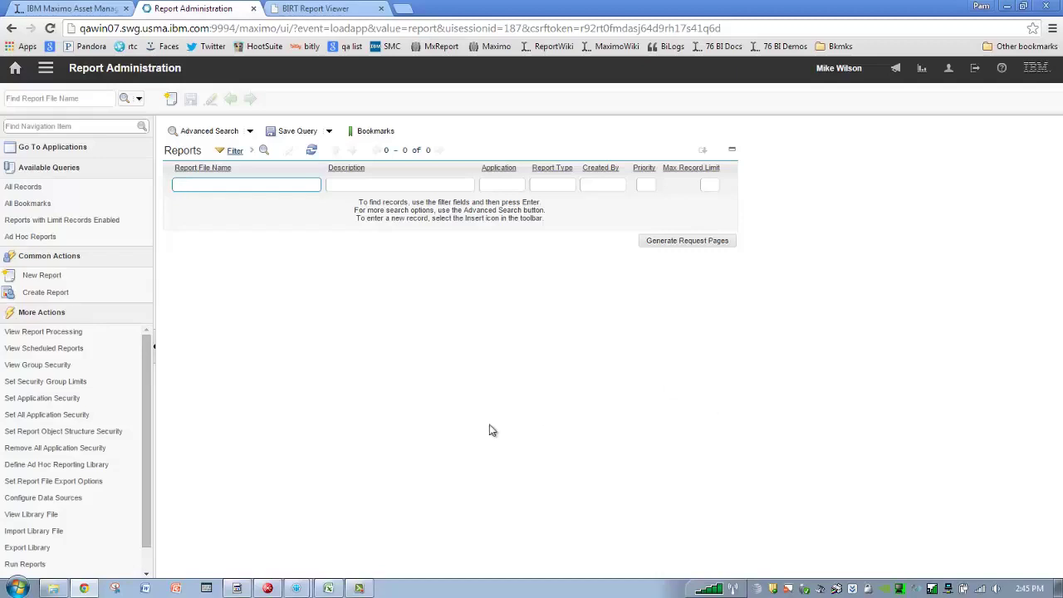
click(123, 431)
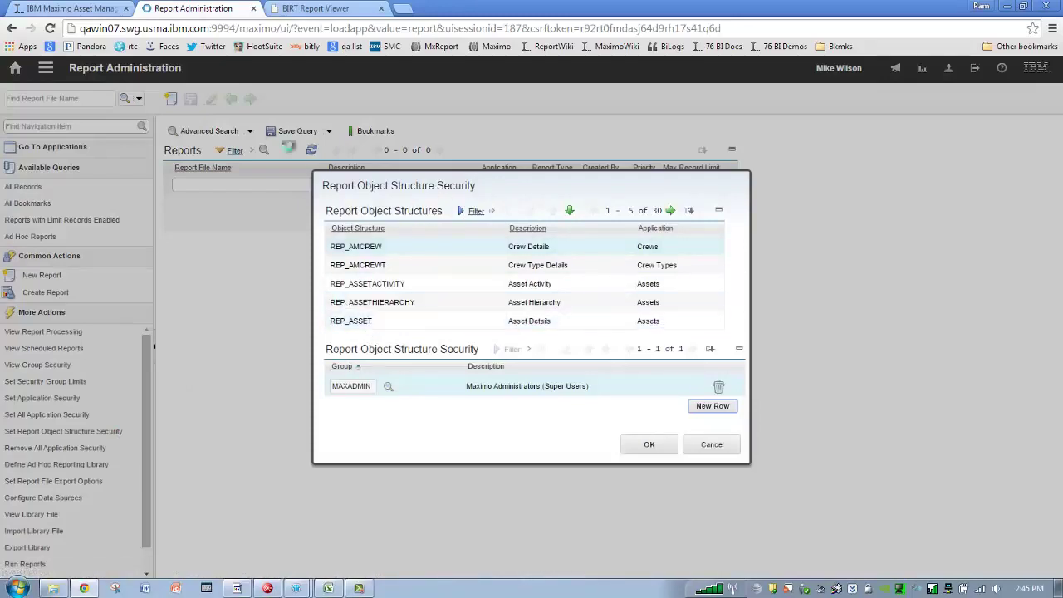
click(710, 444)
Step: Return to Work Order Tracking and open the content settings of a new ad hoc report
click(51, 72)
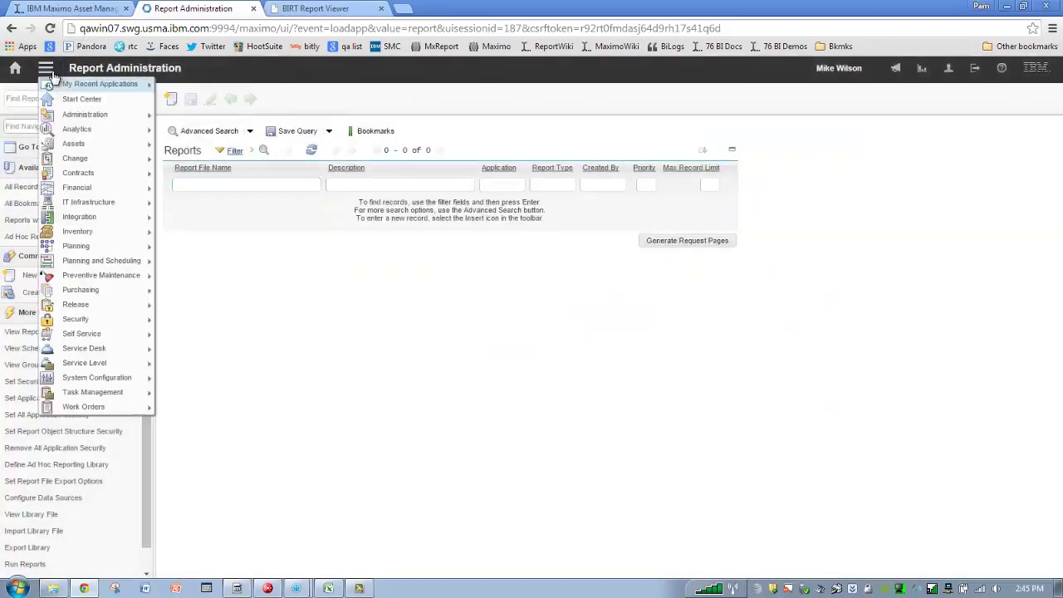
mouse_move(107, 84)
click(207, 98)
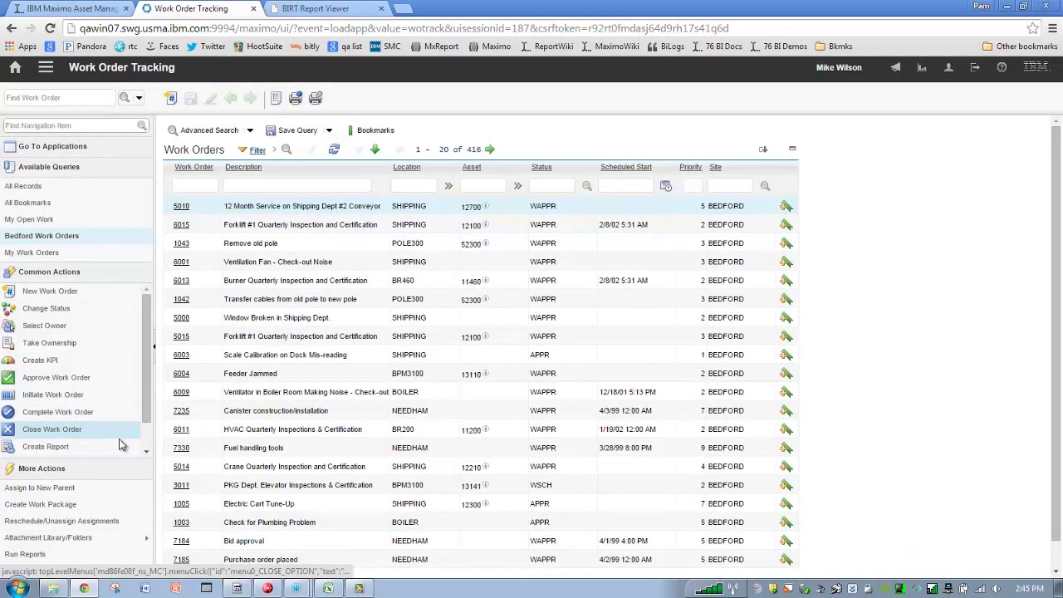
click(71, 447)
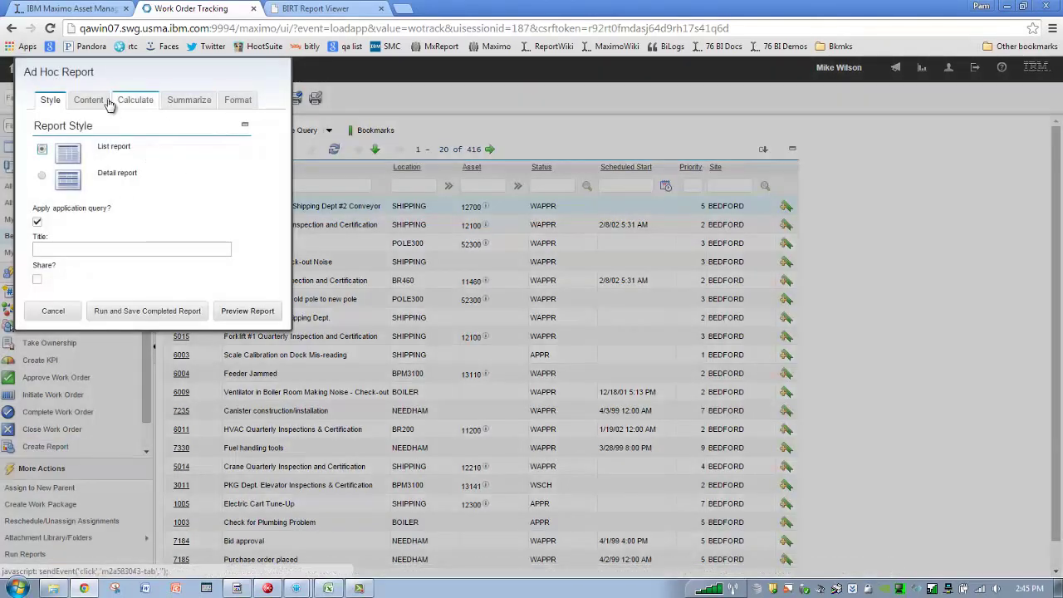
click(90, 100)
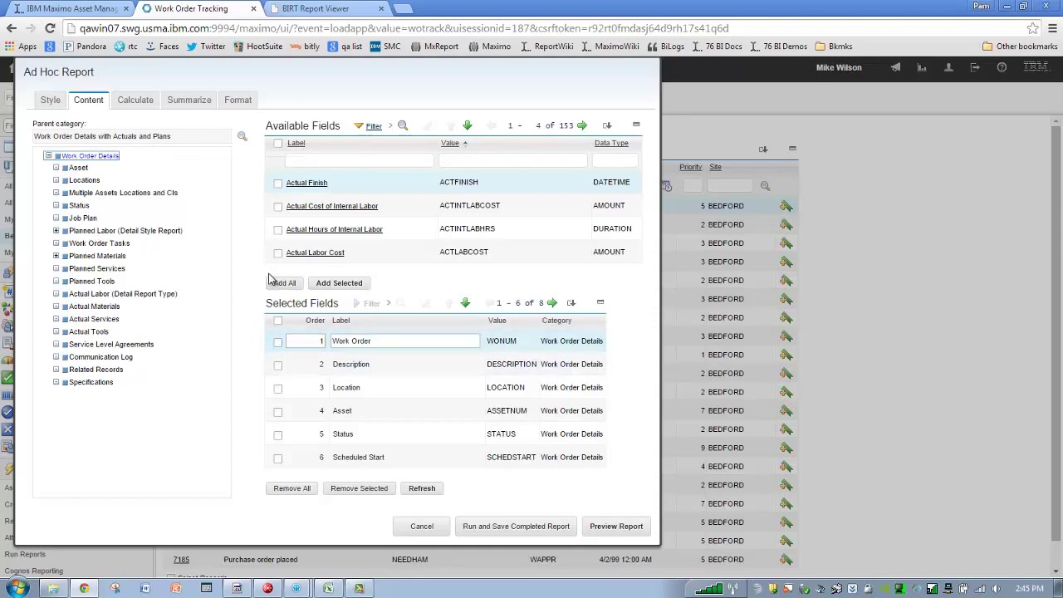
Step: Try to change the report's parent category to Work Order Details
click(242, 137)
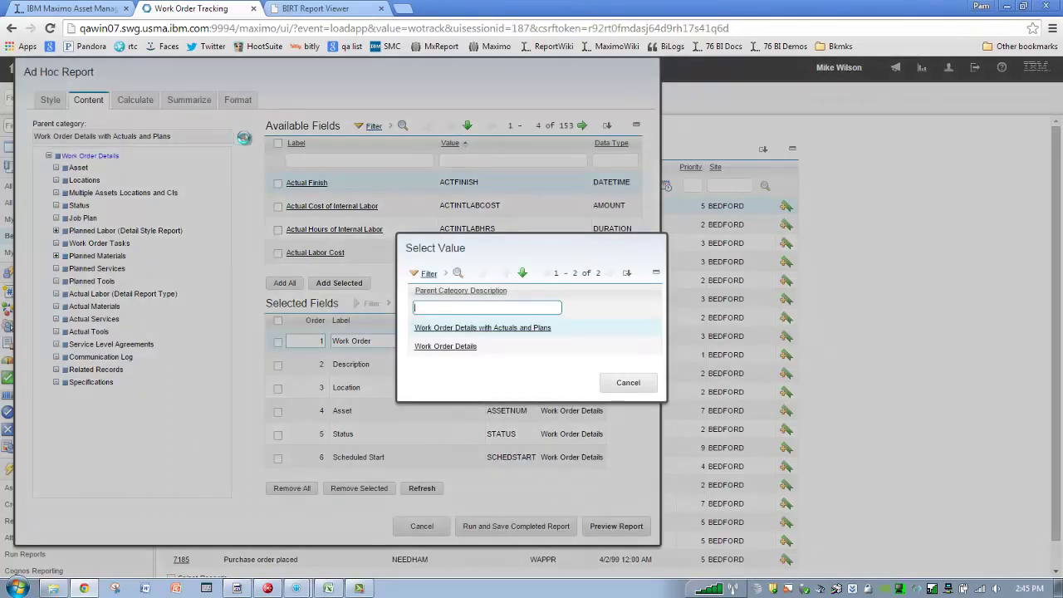
click(448, 347)
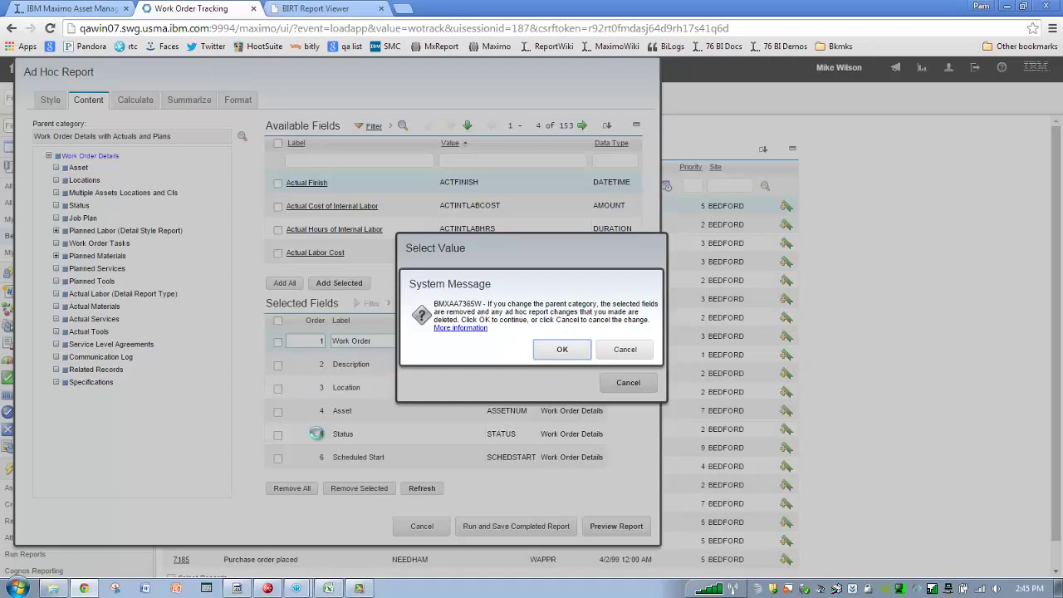
click(619, 382)
click(626, 350)
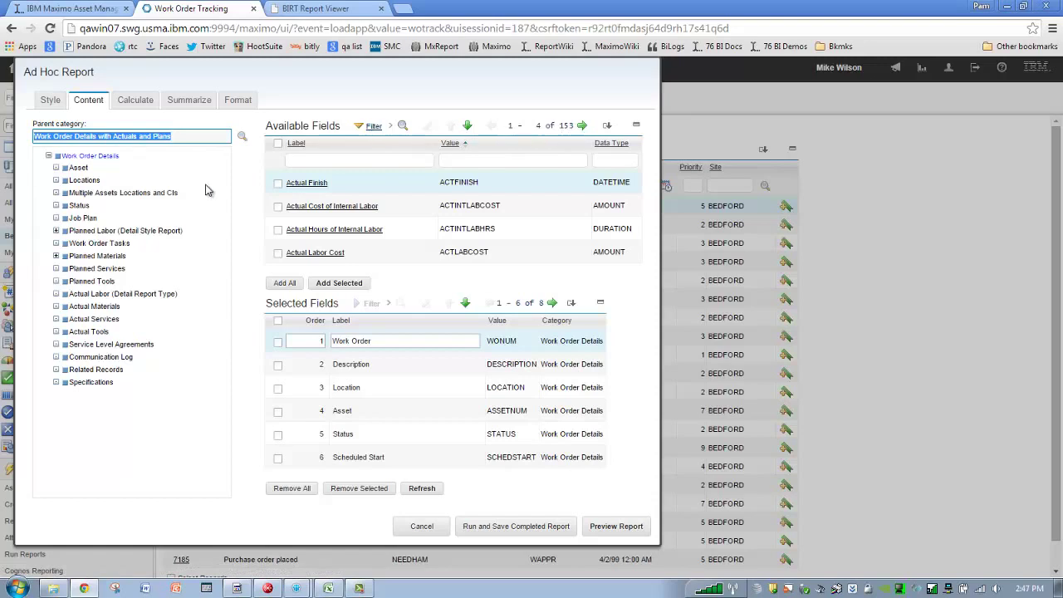
Step: Display the available fields of the Asset category and of the Job Plan category
click(77, 168)
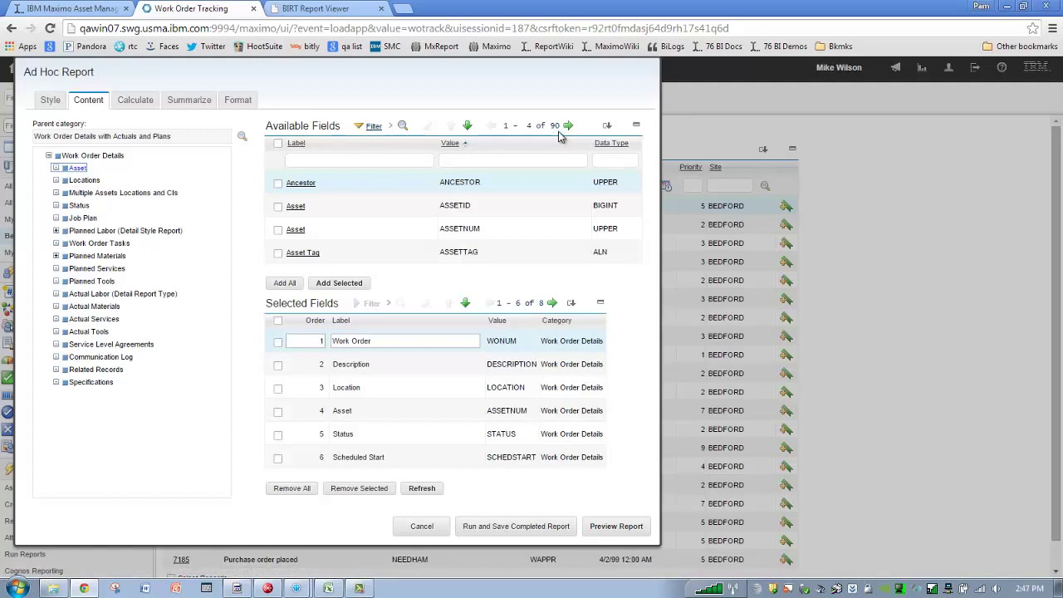
click(83, 218)
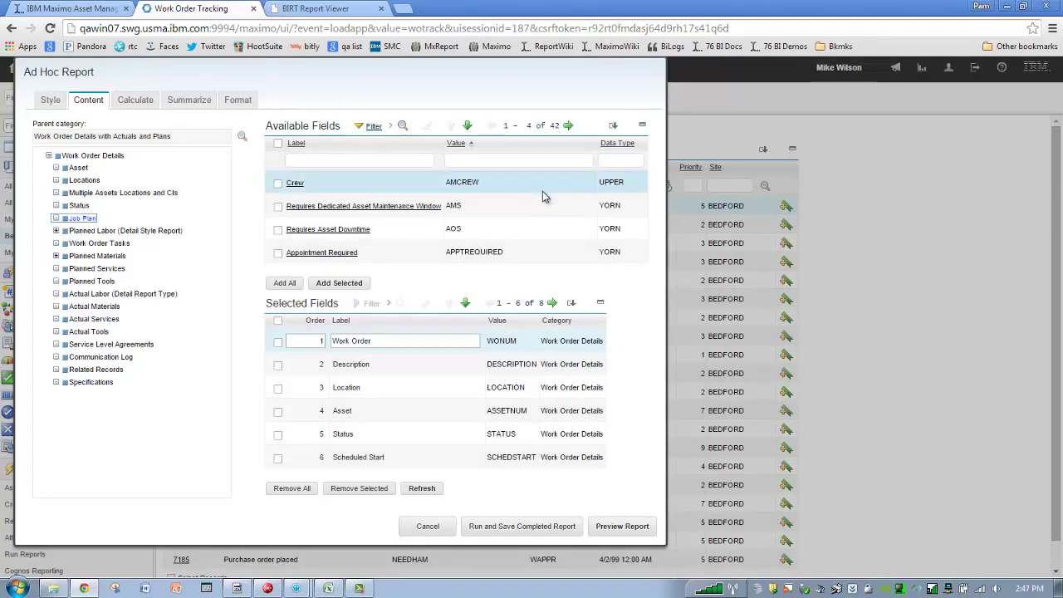
Step: Expand the Planned Labor and Planned Materials categories and display the available fields of Labor Details
click(56, 230)
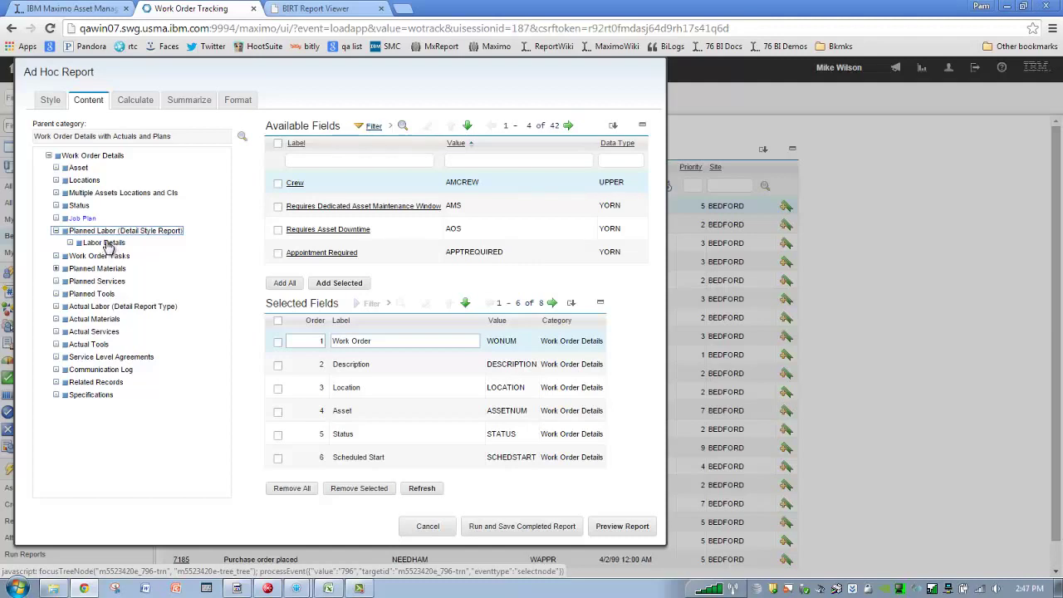
click(106, 242)
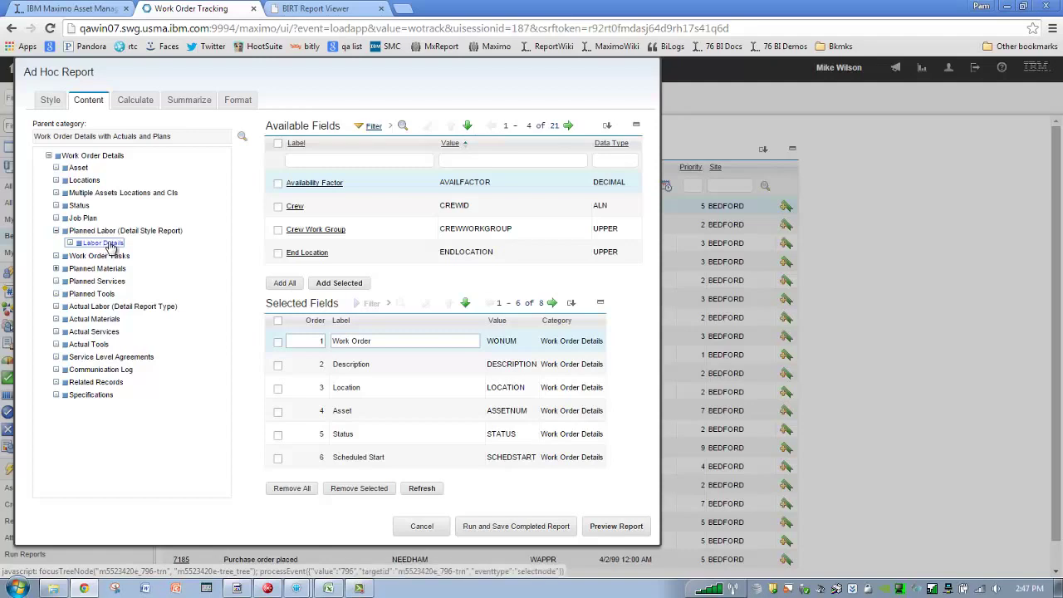
click(56, 269)
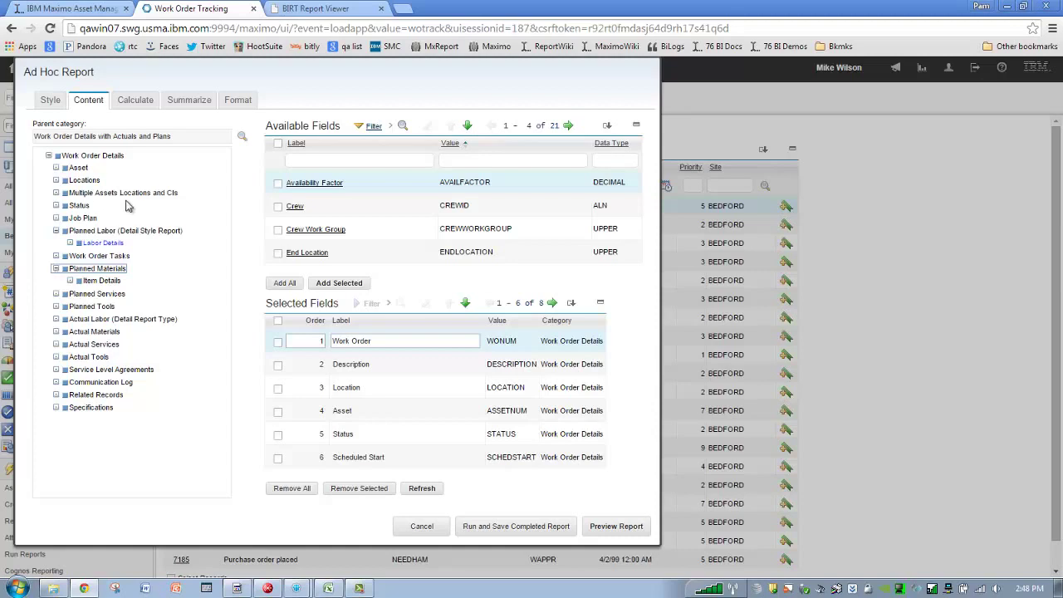
Step: Add the Actual Finish, Actual Labor Cost and Actual Labor Hours fields of the Work Order Details category to the report
click(117, 158)
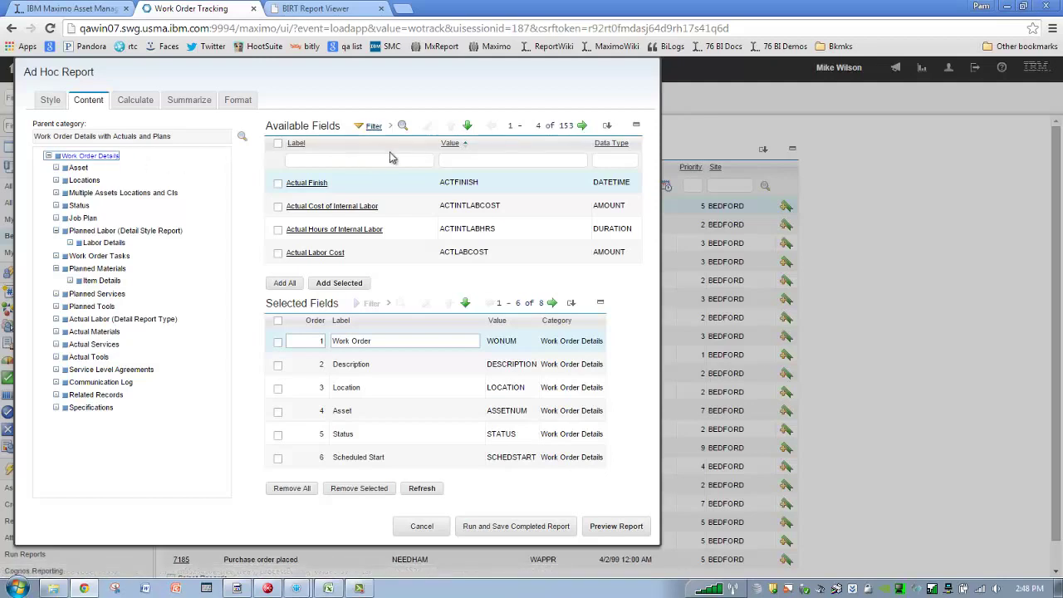
click(312, 184)
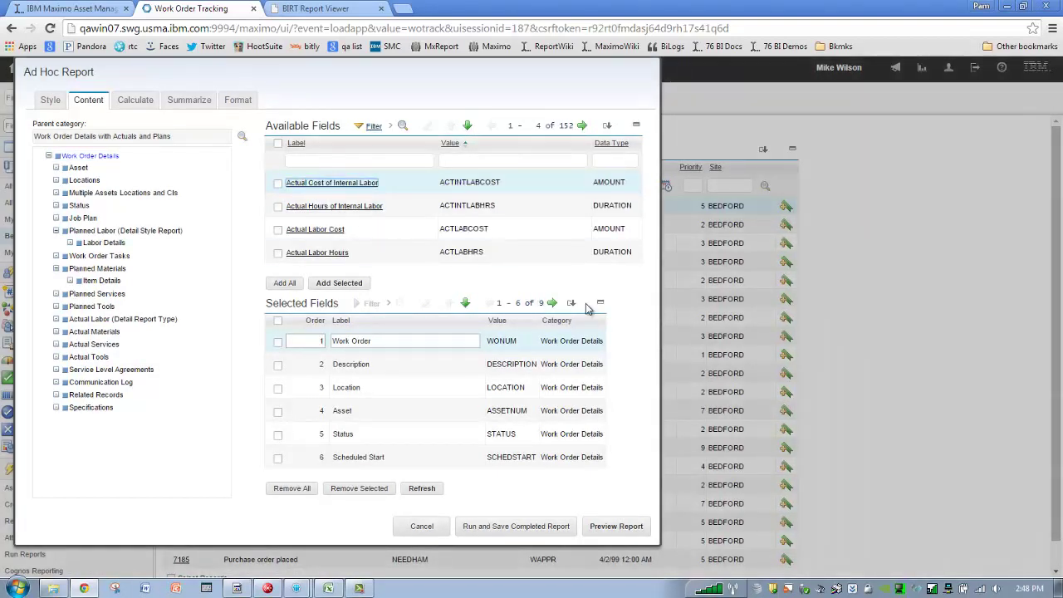
click(553, 302)
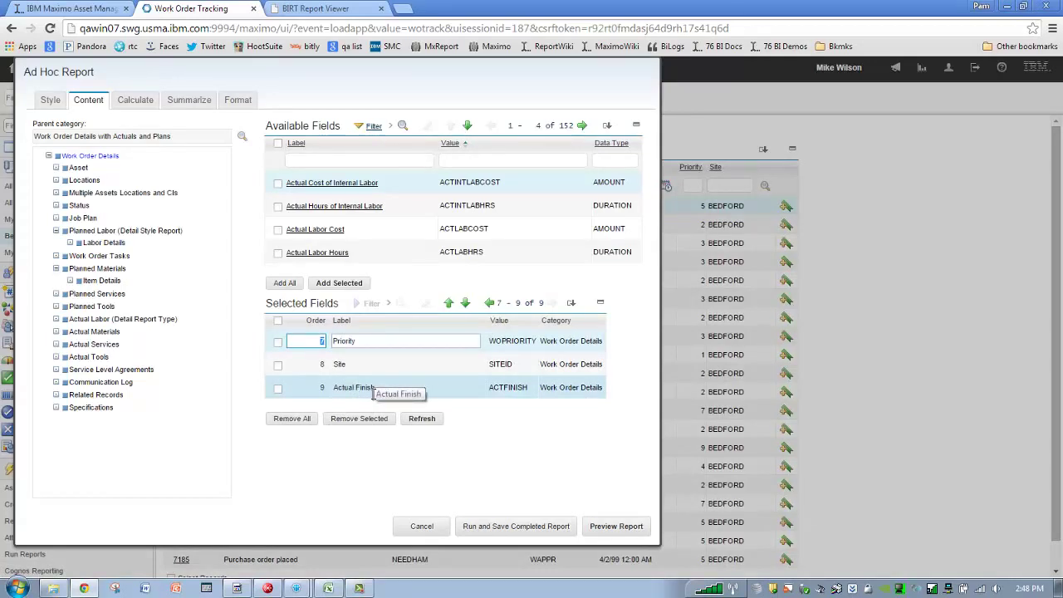
click(278, 230)
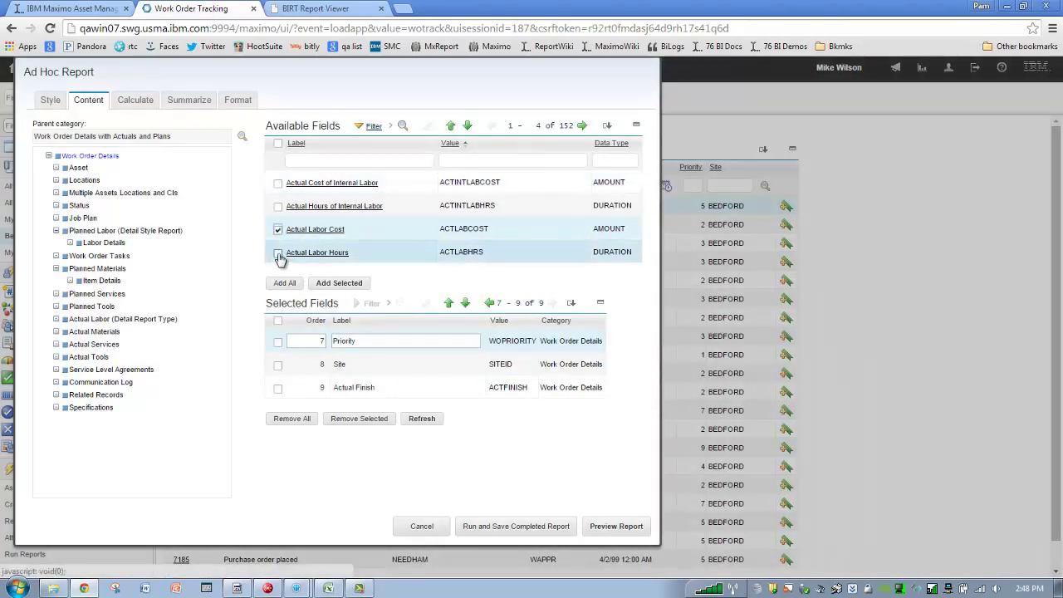
click(278, 254)
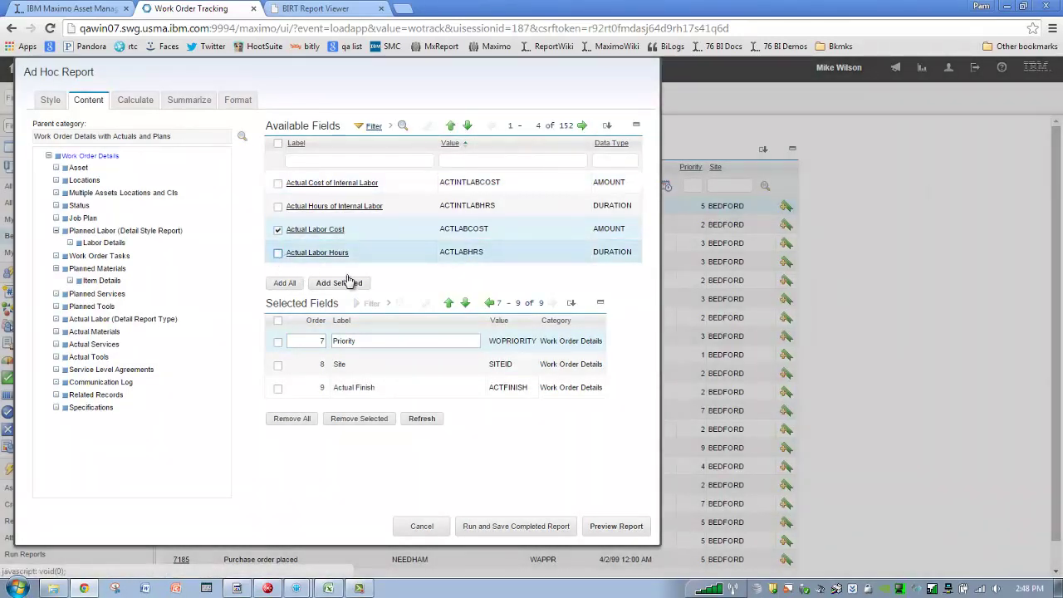
click(343, 284)
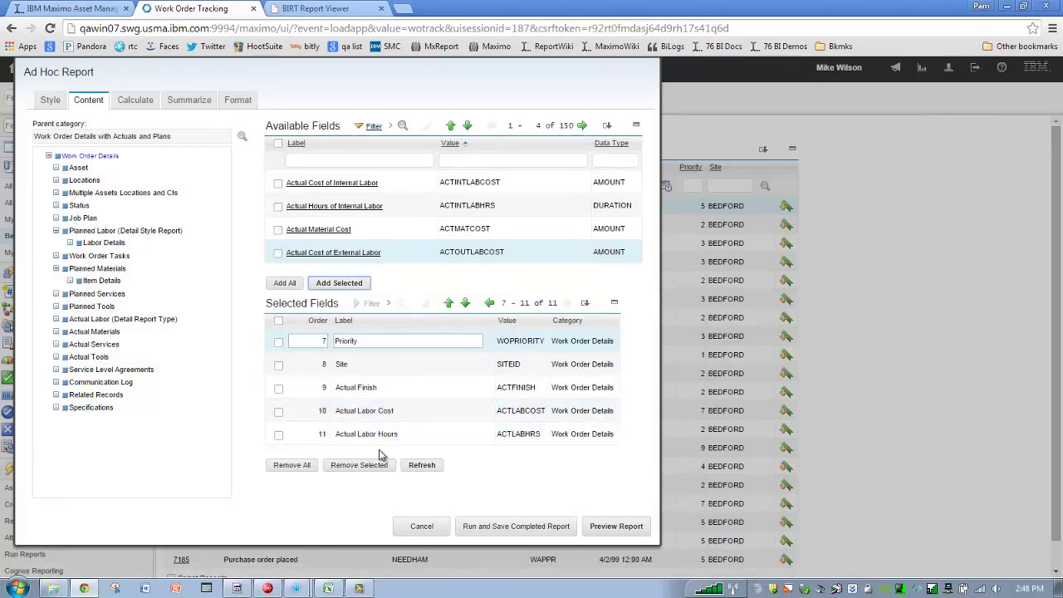
Step: Filter the available field labels by "priori", add Calculated Priority to the report, and clear the filter text
click(399, 161)
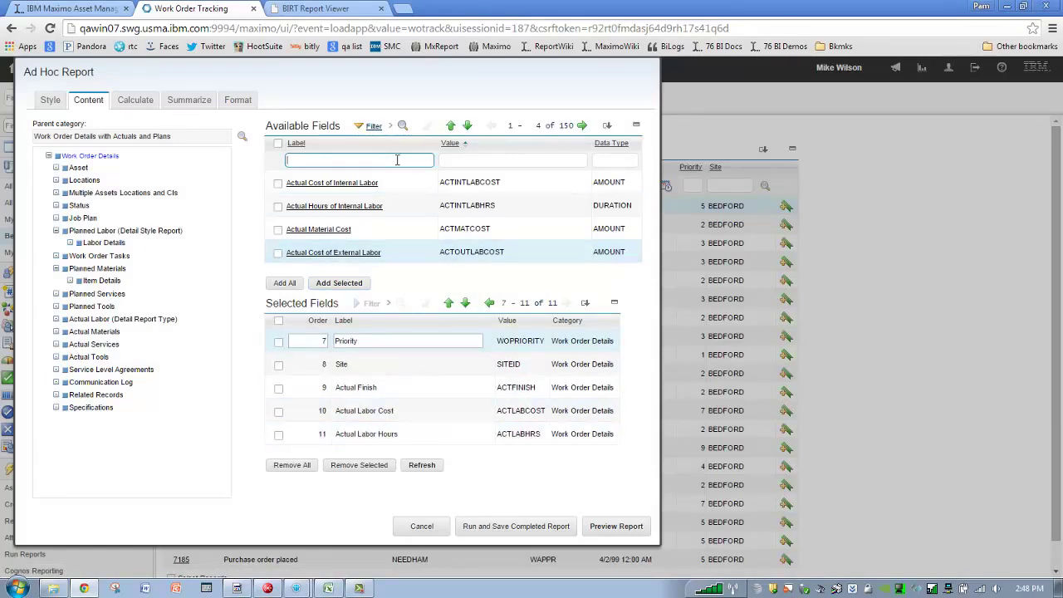
text(priori)
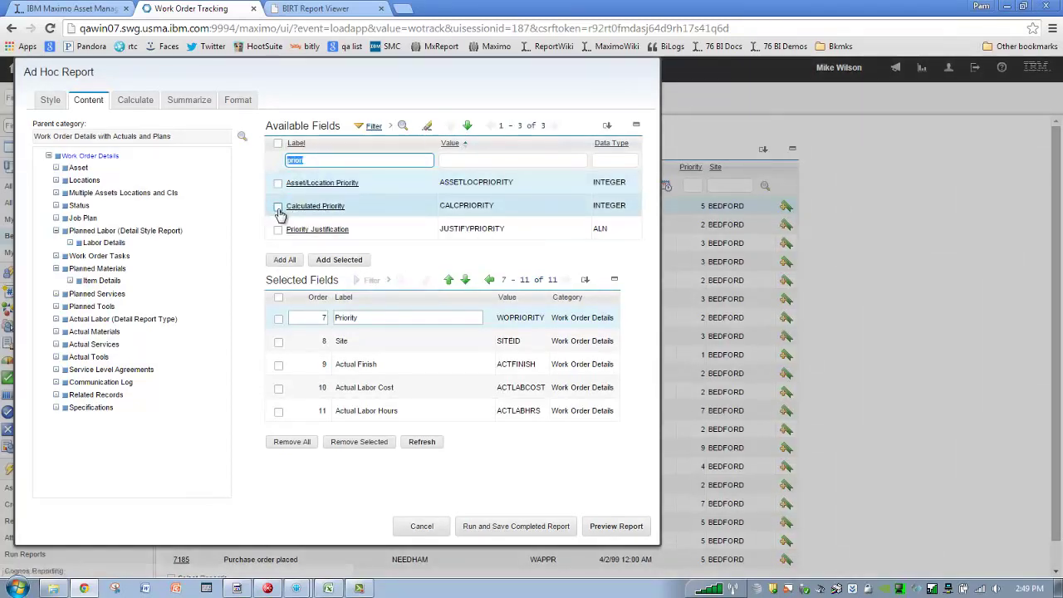
click(309, 206)
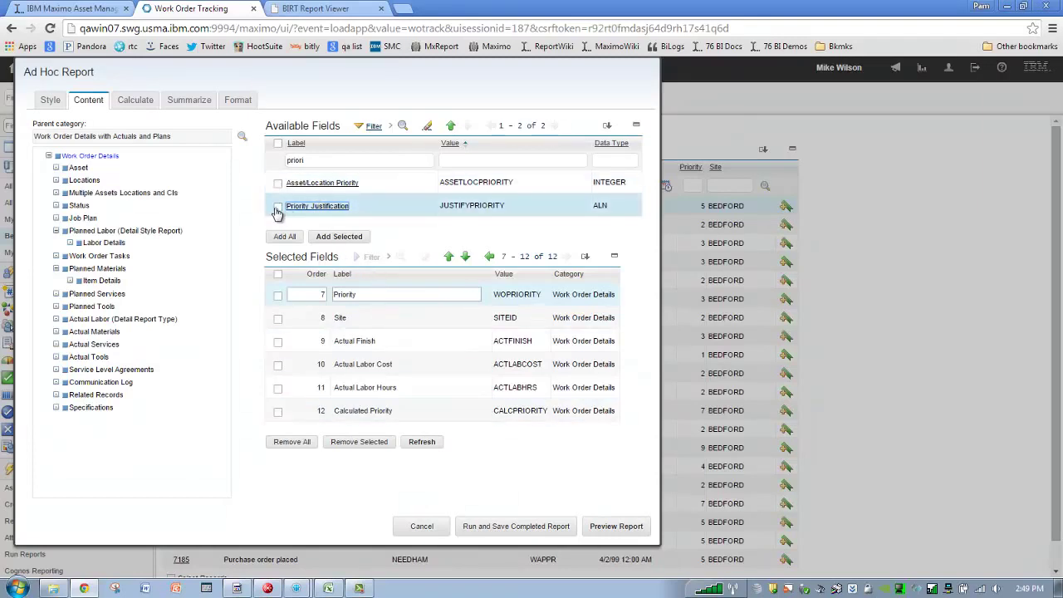
double_click(330, 160)
key(BackSpace)
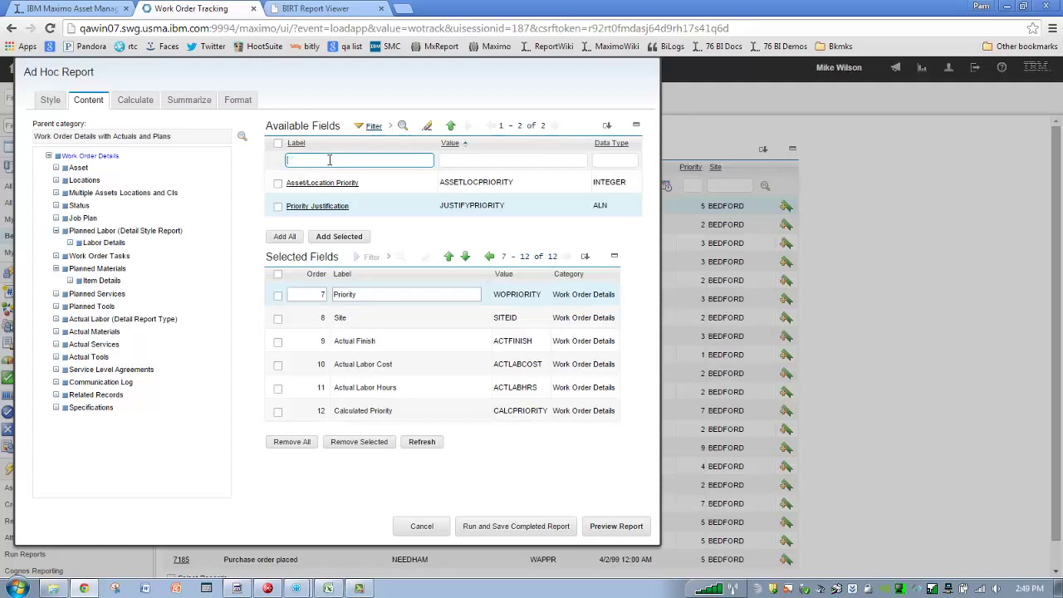
Step: Add all fields of the Job Plan category to the report and check them in the selected fields
click(83, 218)
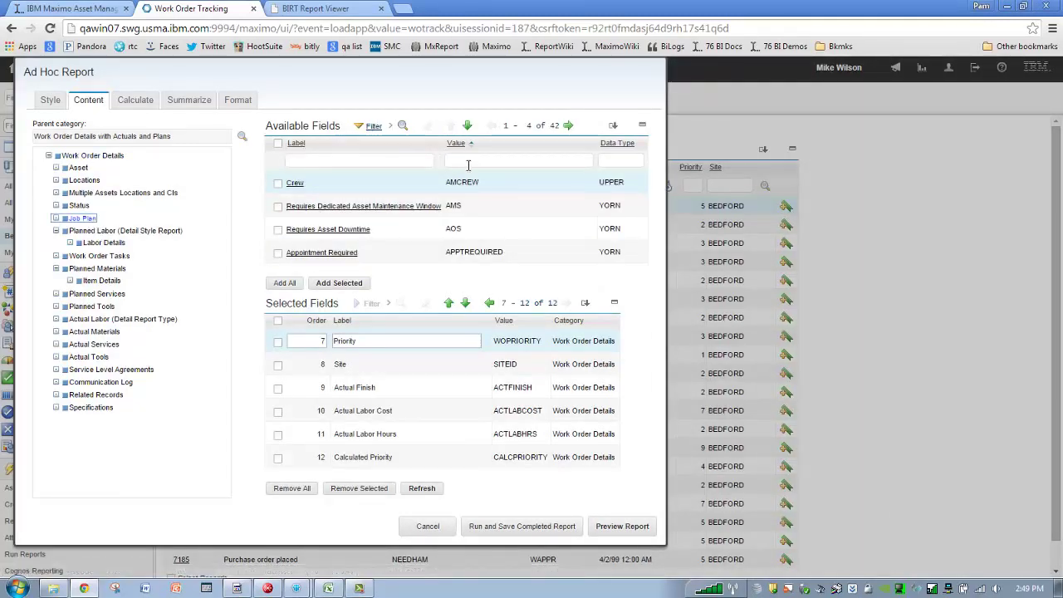
click(285, 283)
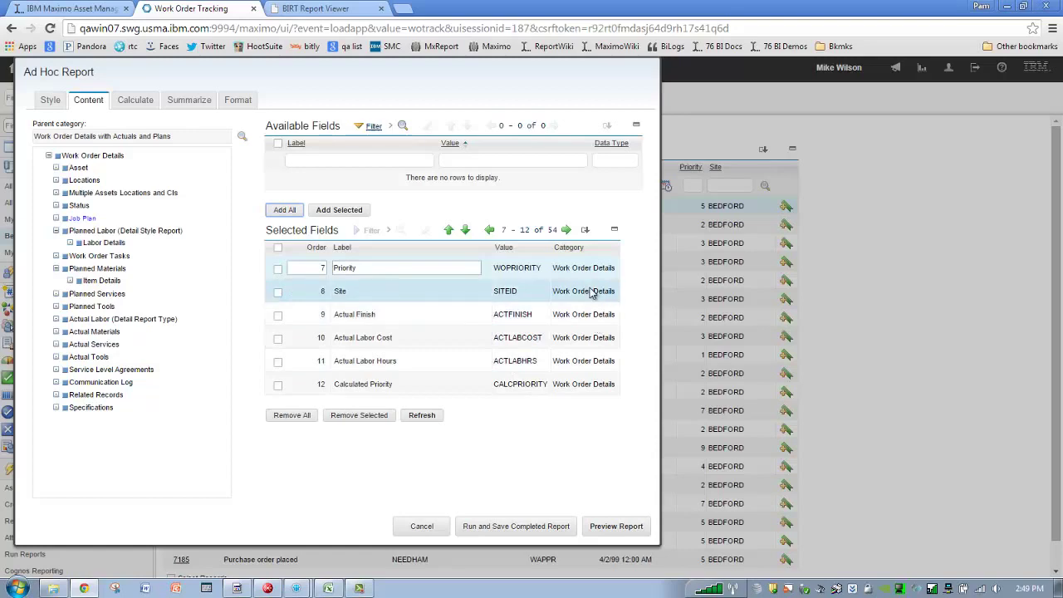
click(568, 231)
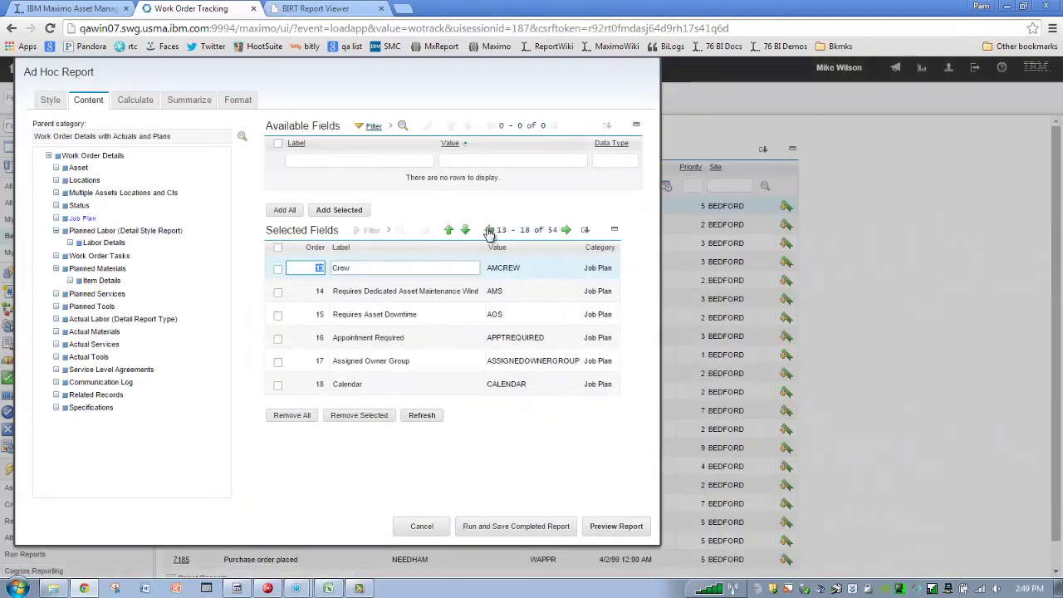
click(489, 230)
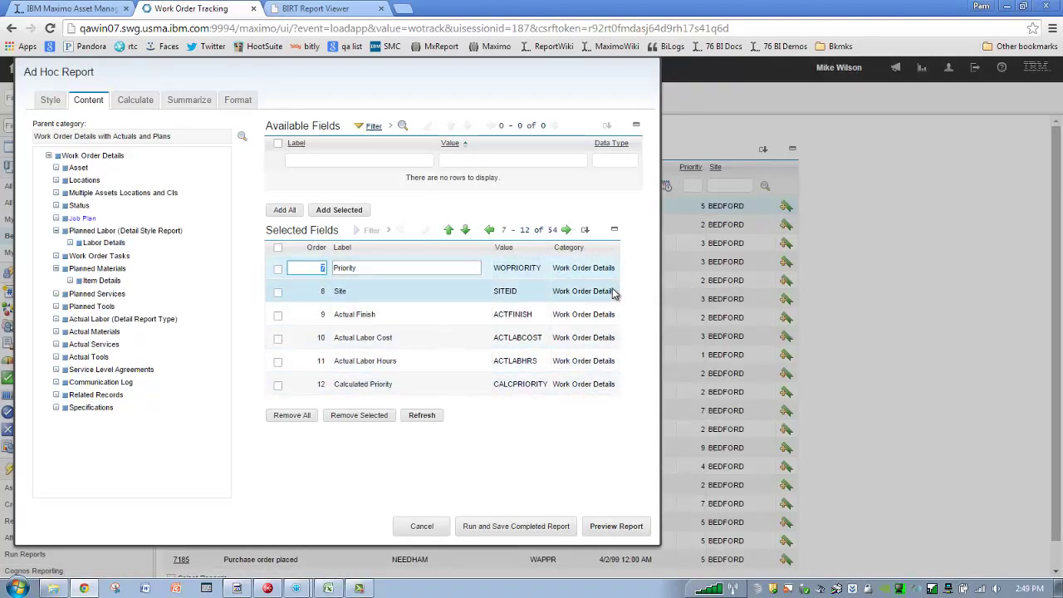
click(566, 230)
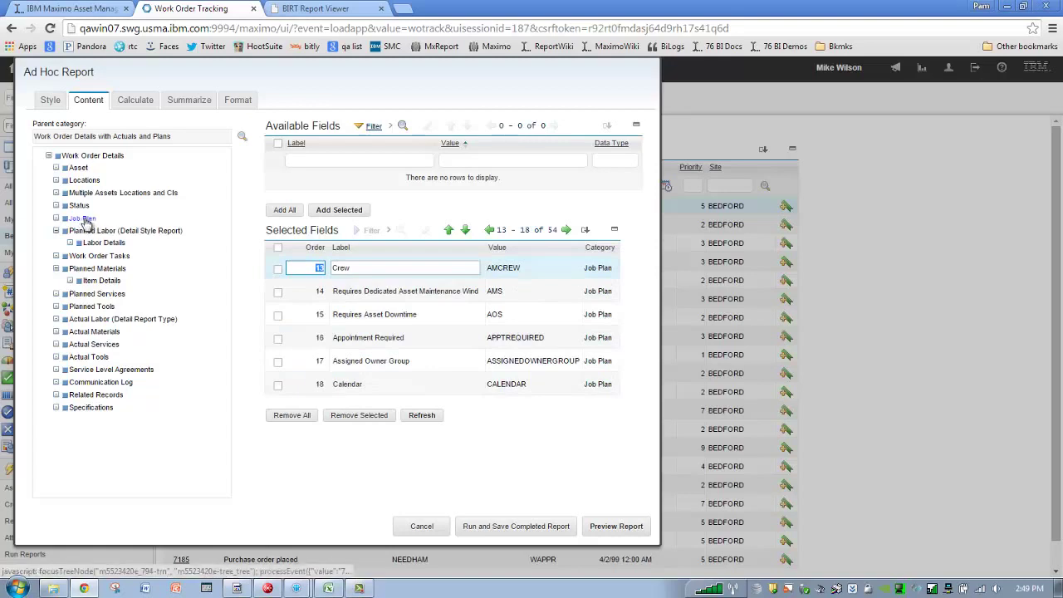
click(82, 219)
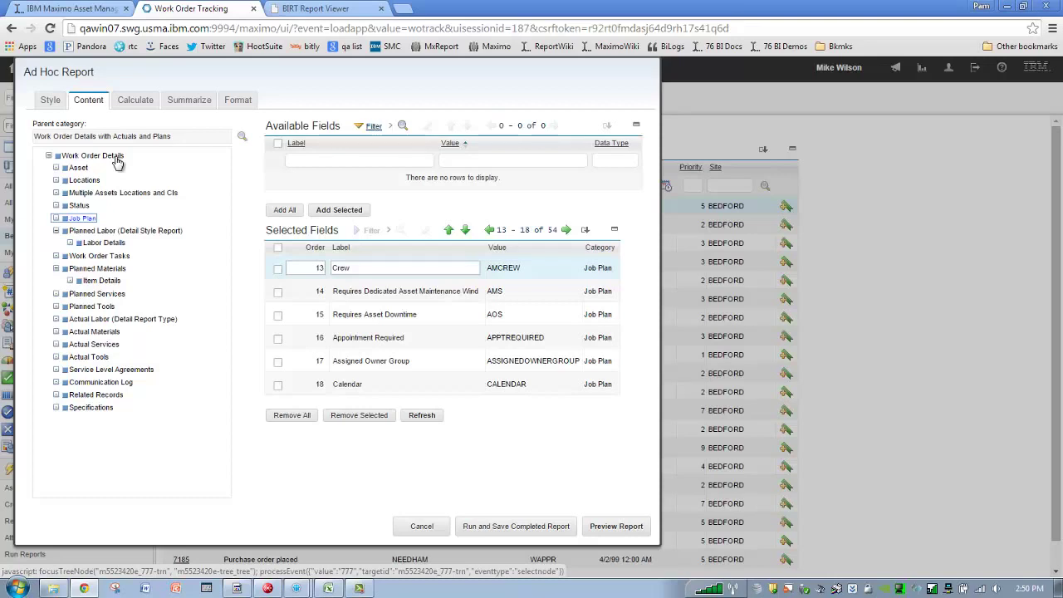
Step: Preview the report and export all its pages in XLSX Microsoft 2007 Spreadsheet format
click(628, 532)
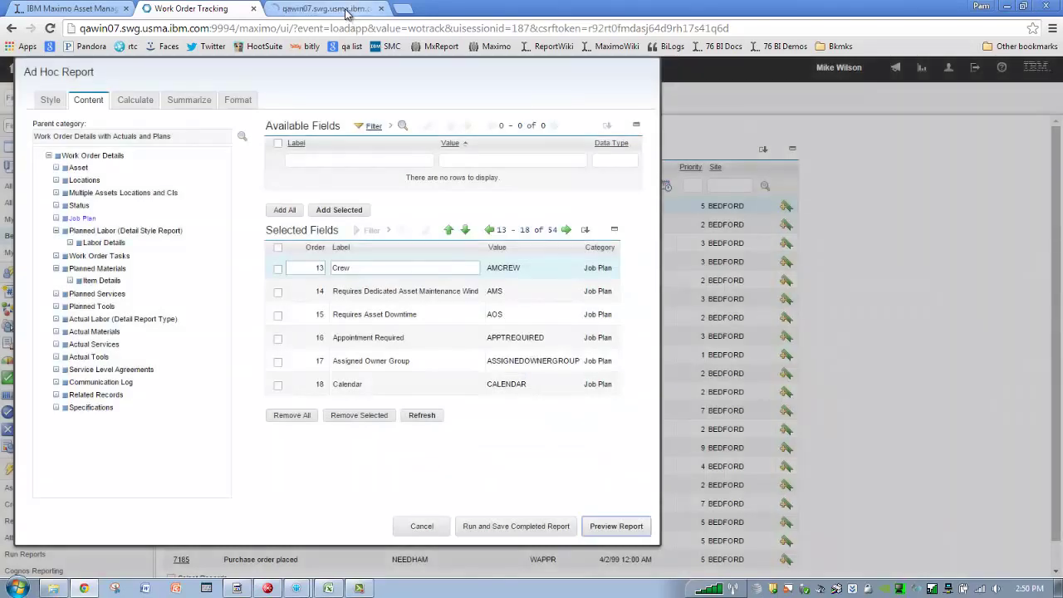
click(347, 11)
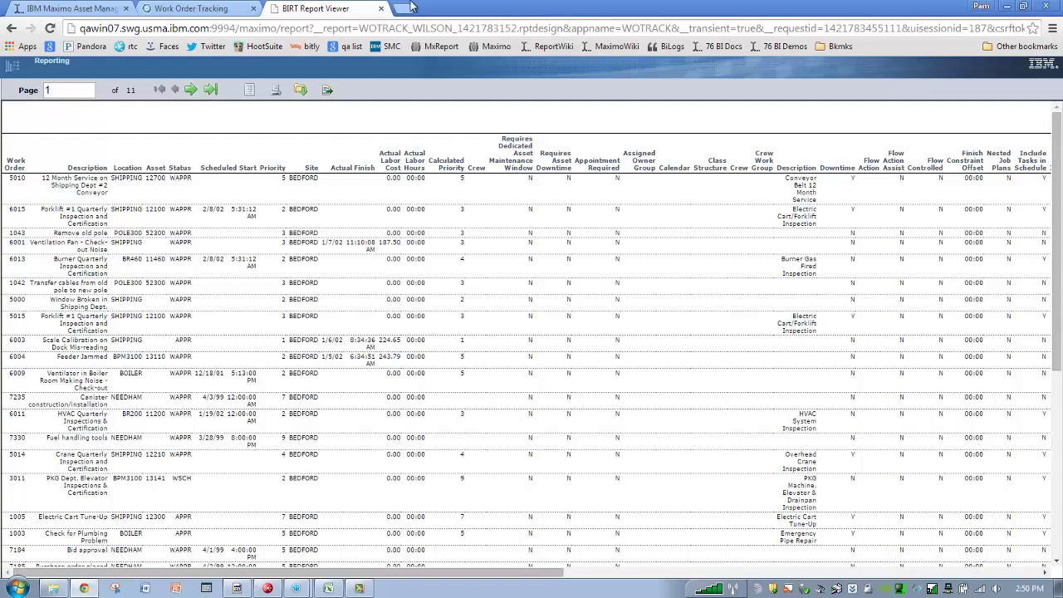
click(328, 92)
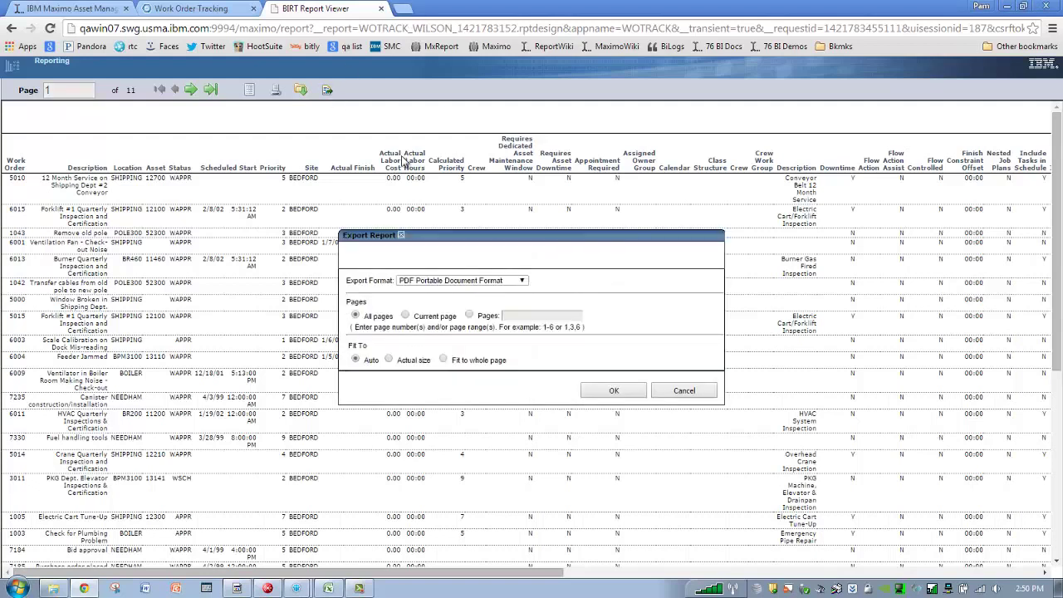
click(521, 281)
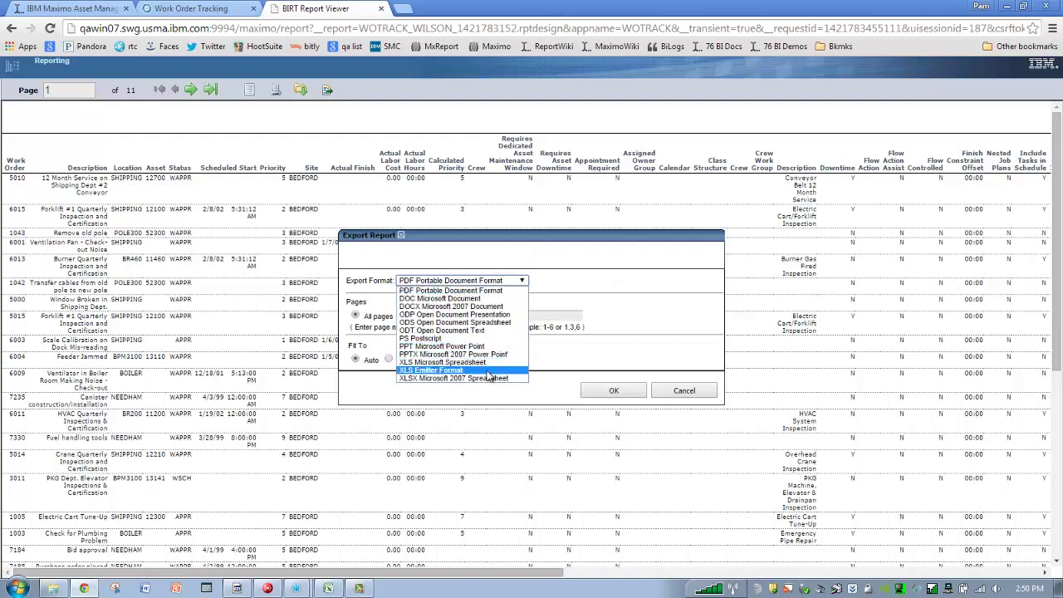
click(489, 377)
click(632, 393)
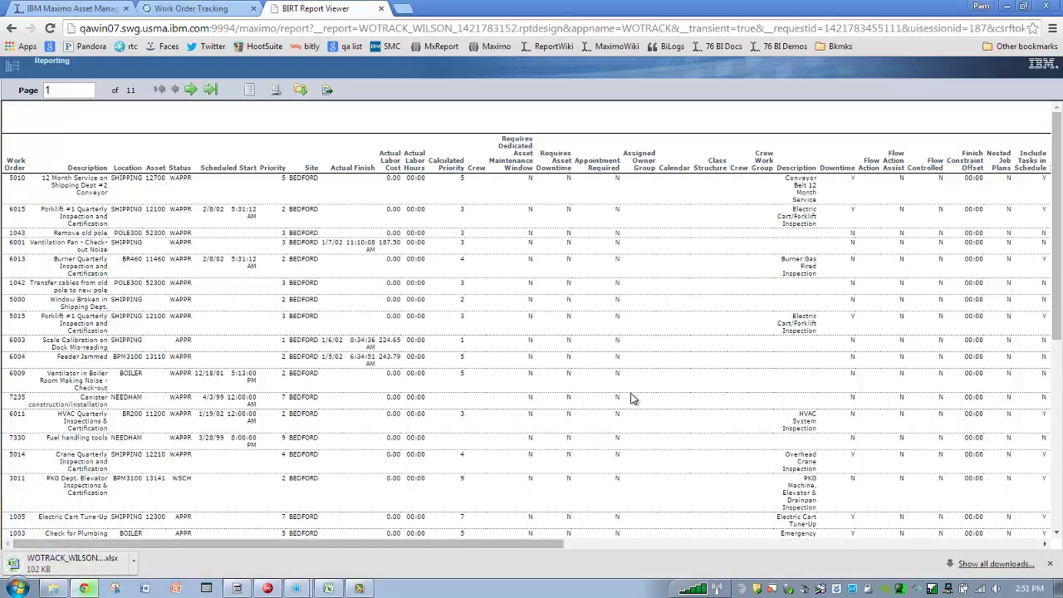
Step: Open the exported workbook in Excel to examine it, and return to the ad hoc report in Work Order Tracking
click(103, 564)
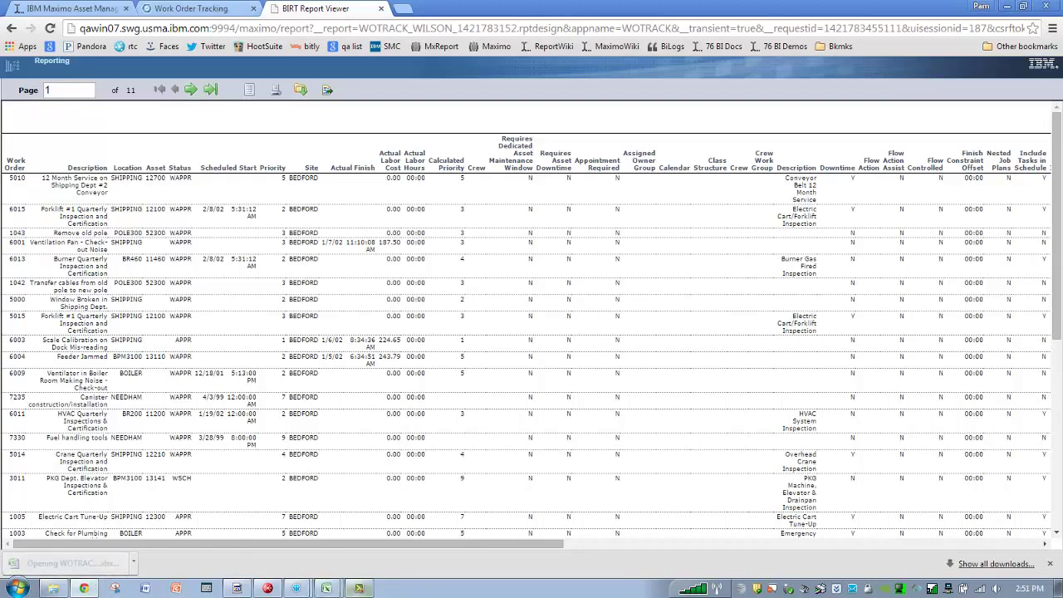
click(338, 590)
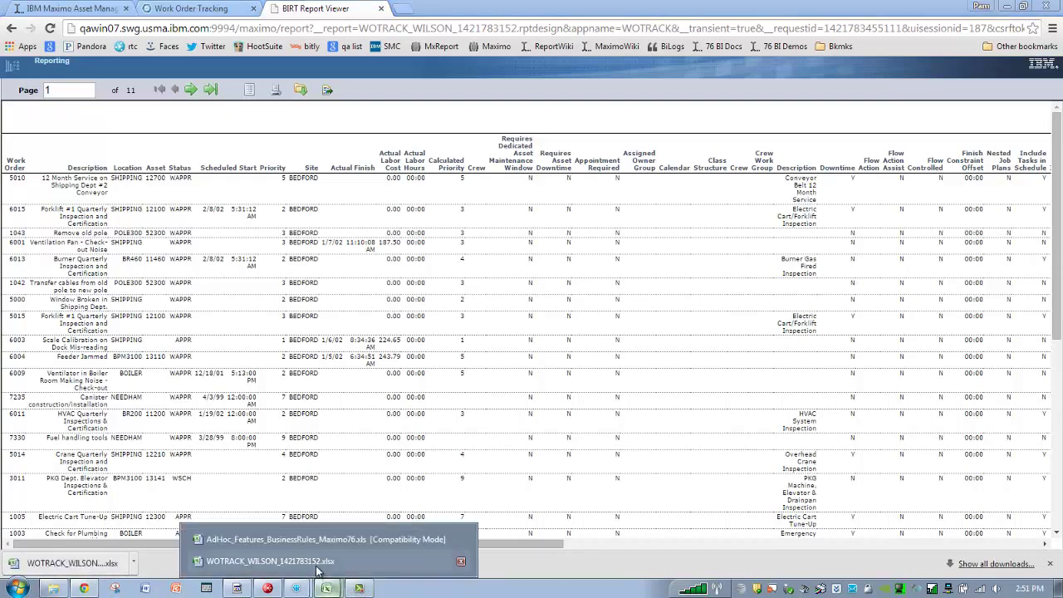
click(315, 562)
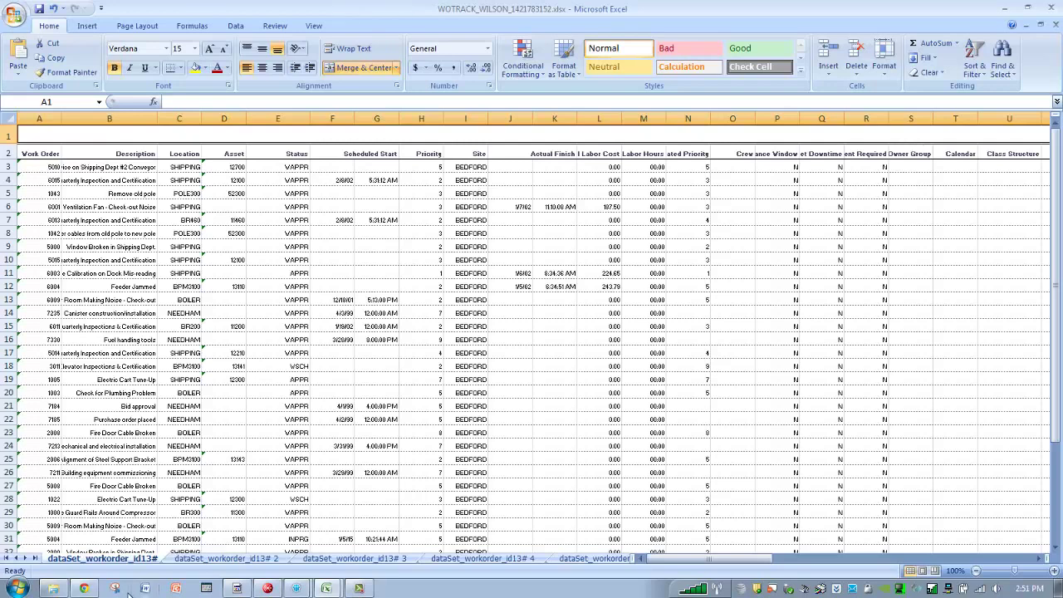
click(85, 589)
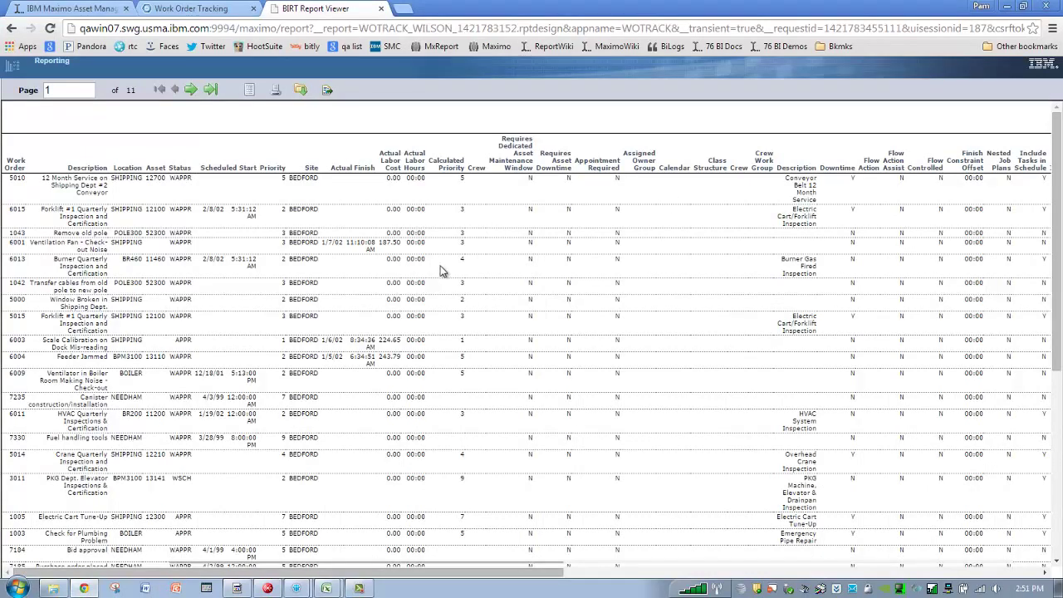
click(186, 10)
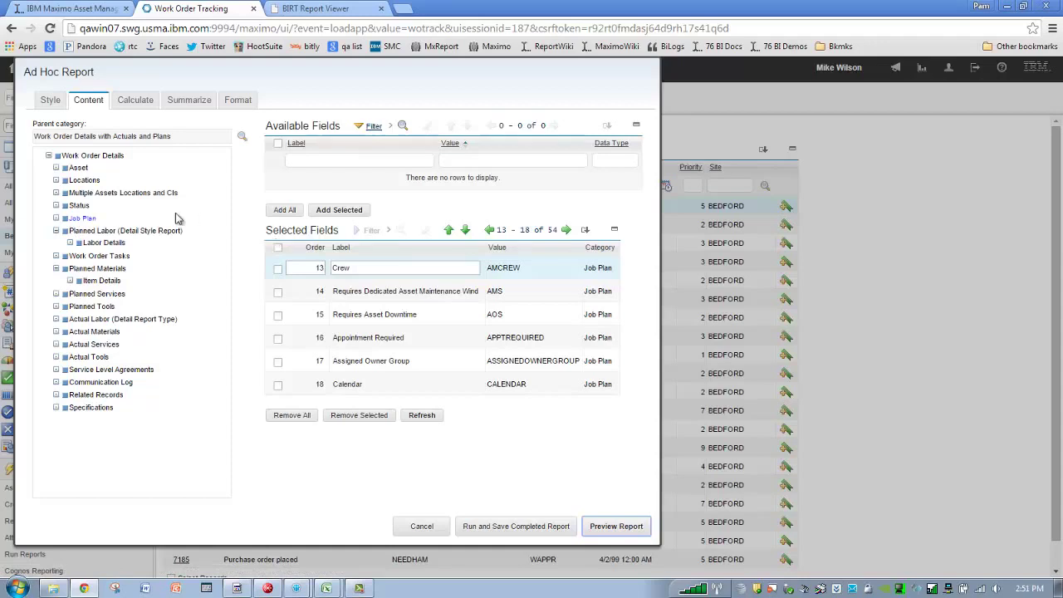
Step: Try to add the Crew field of the Labor Details subcategory without any field from its parent category
click(104, 243)
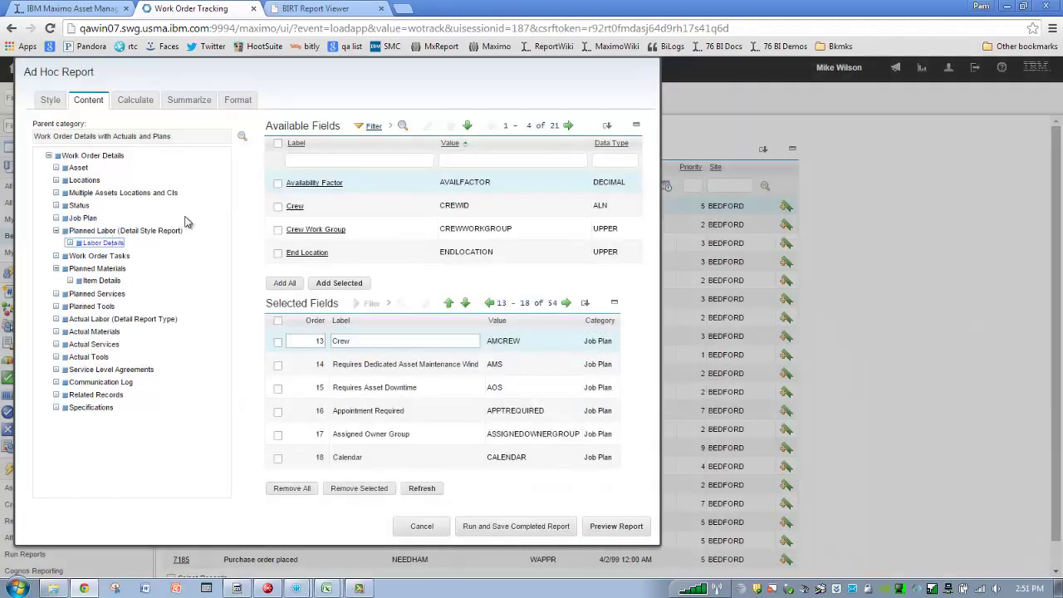
click(294, 206)
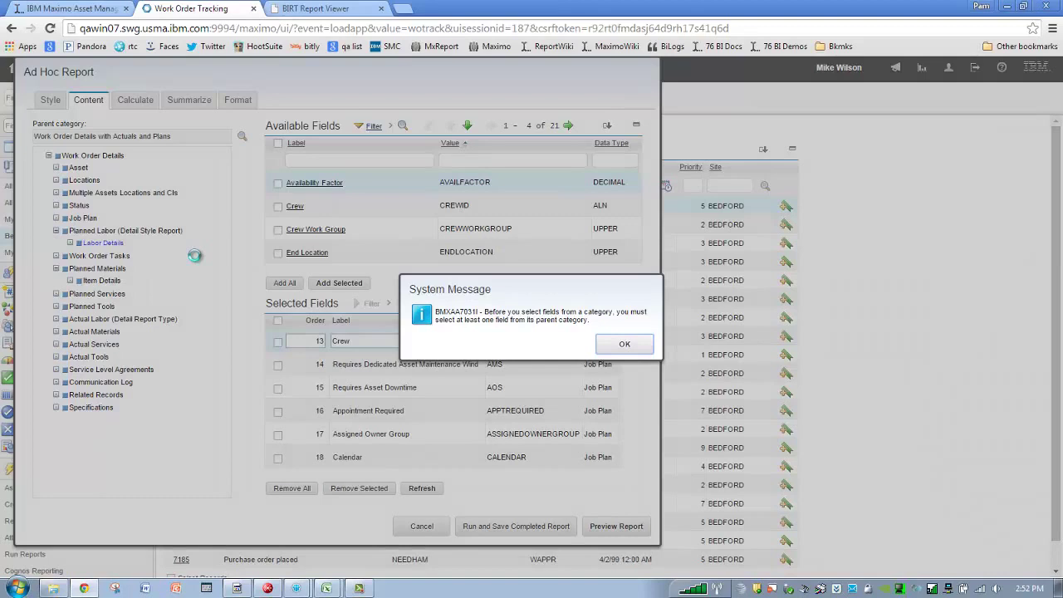
key(Return)
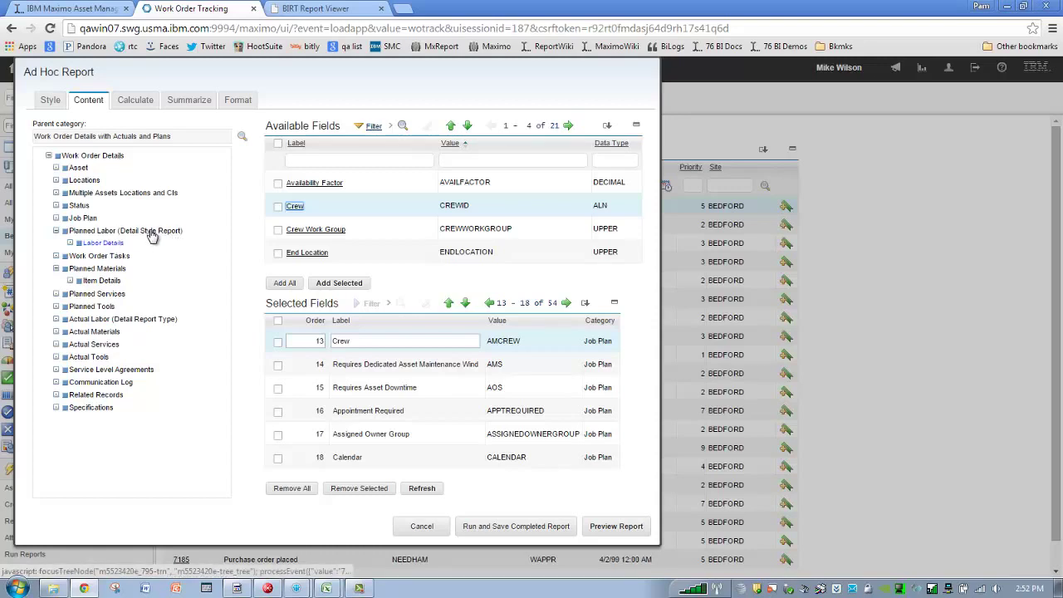
Step: Add the Crew field of the Planned Labor category, accepting the change of the report style to Detail format
click(151, 235)
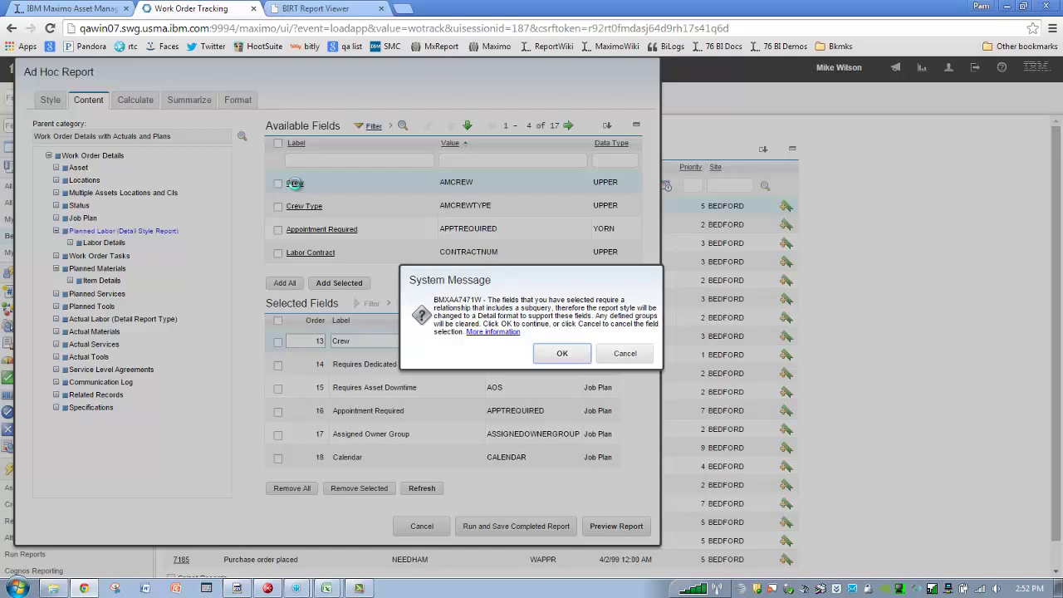
click(563, 354)
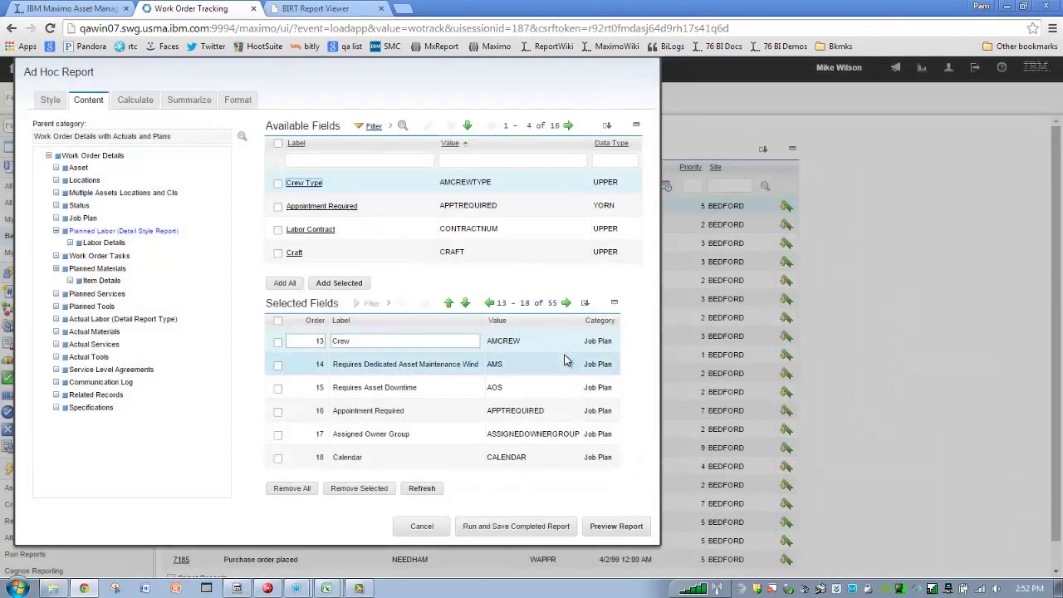
click(568, 303)
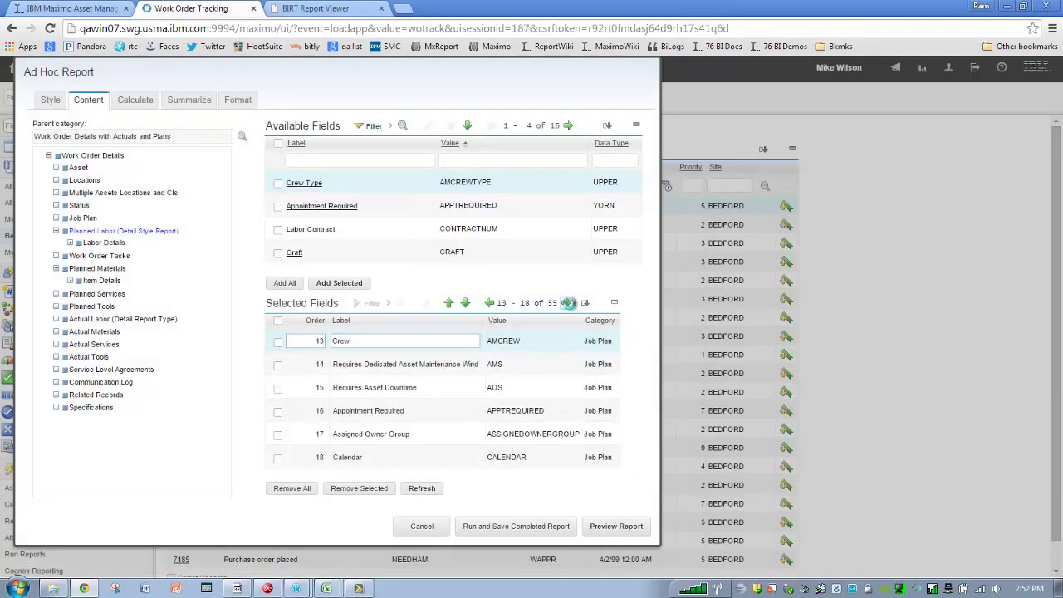
Step: Page through the selected fields to the end of the list to examine the fields chosen from each category
click(567, 303)
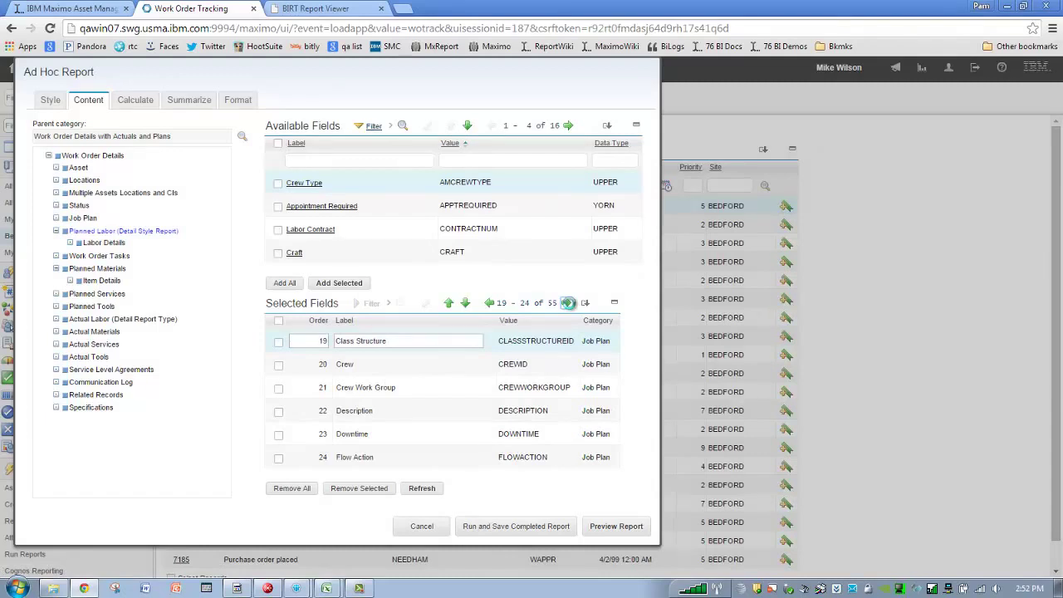
click(567, 302)
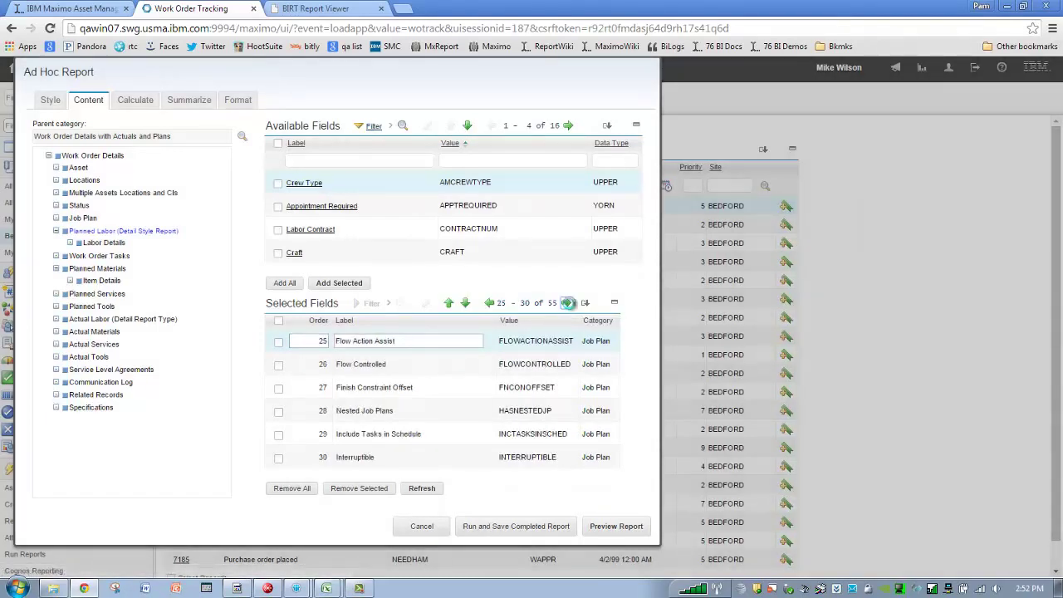
click(567, 302)
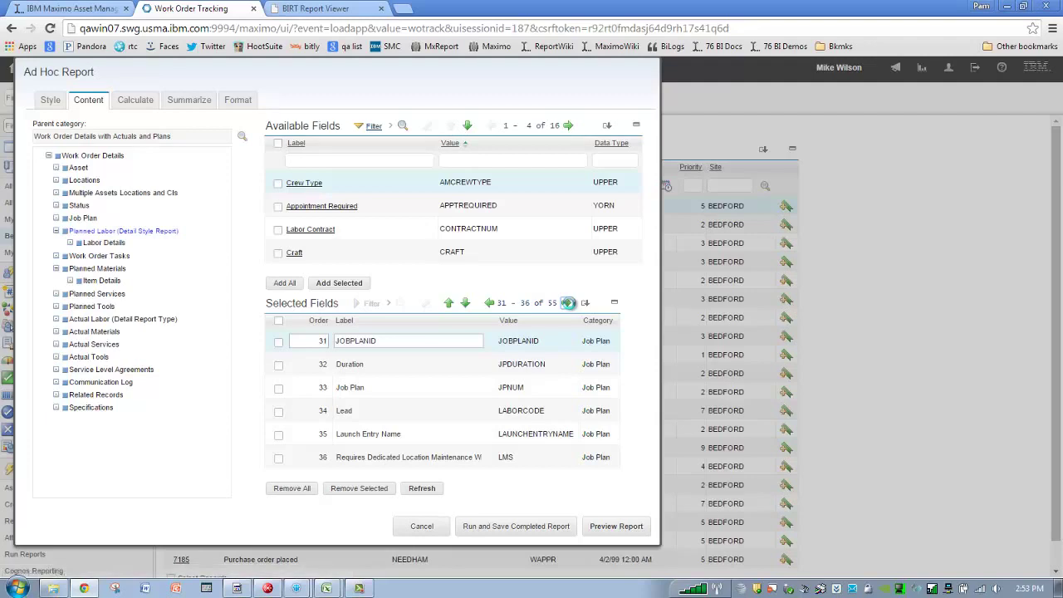
click(567, 302)
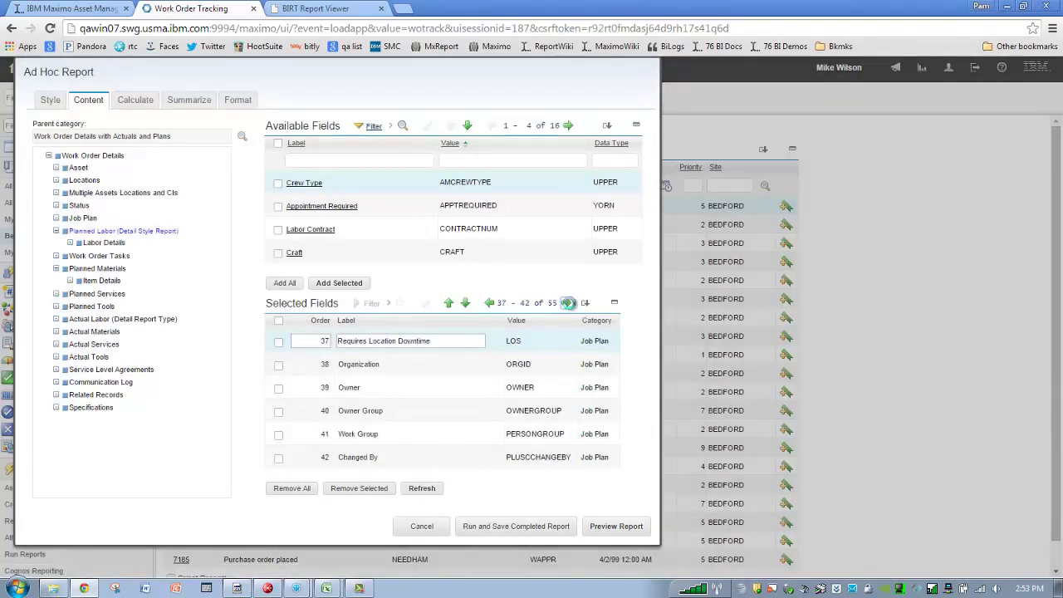
click(567, 302)
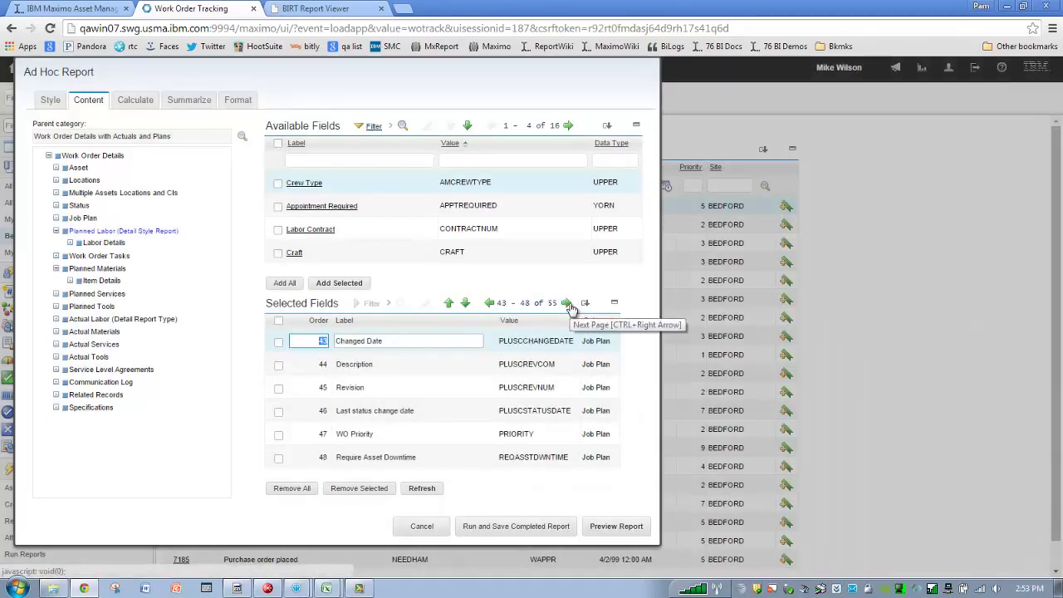
click(568, 302)
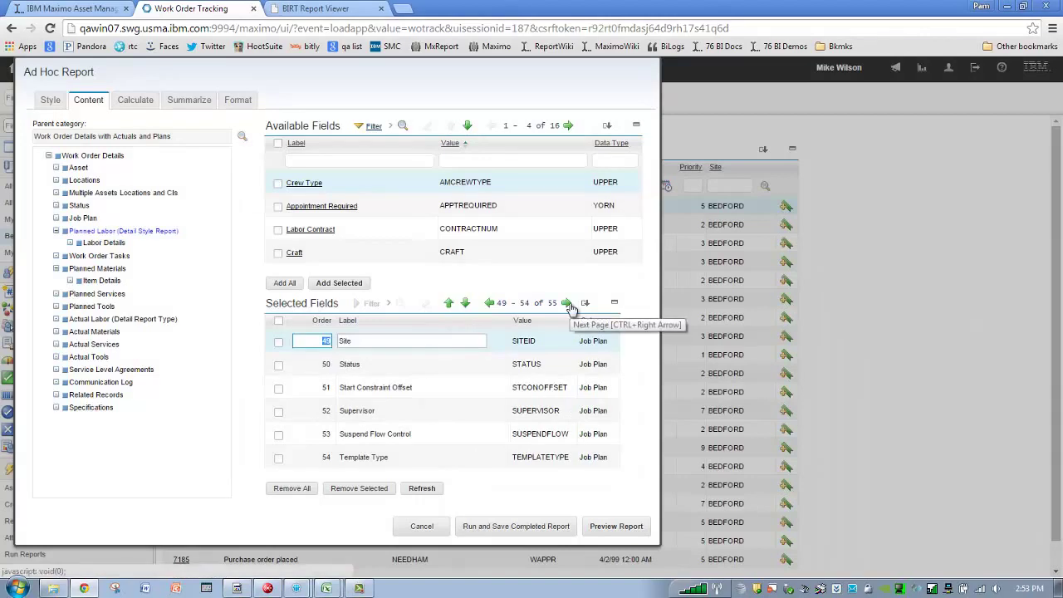
click(566, 303)
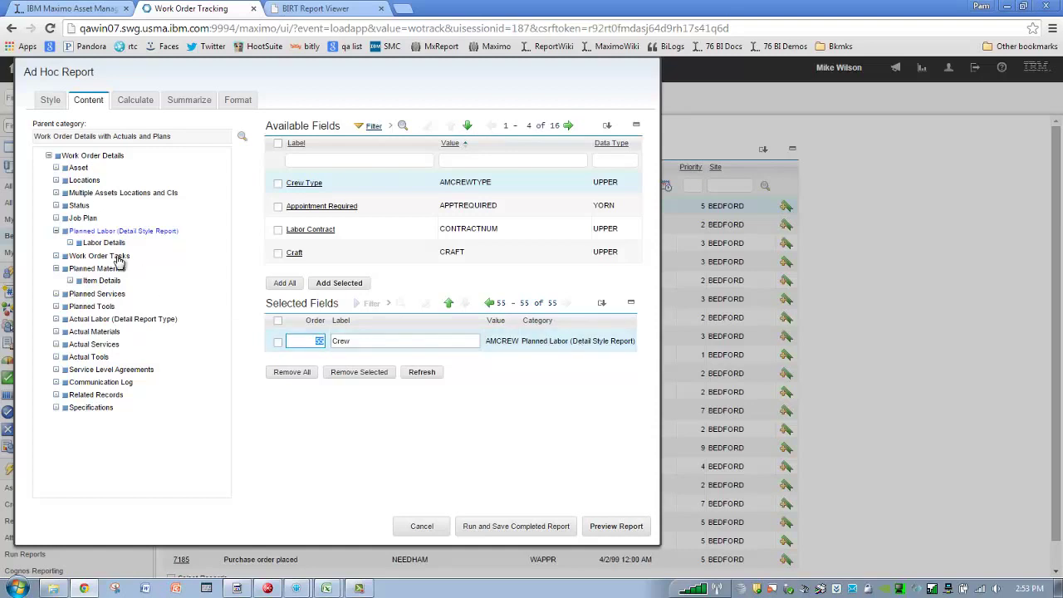
Step: Add the Crew field of the Labor Details subcategory and relabel the Planned Labor Crew field as "Crew - Planned Labor"
click(106, 243)
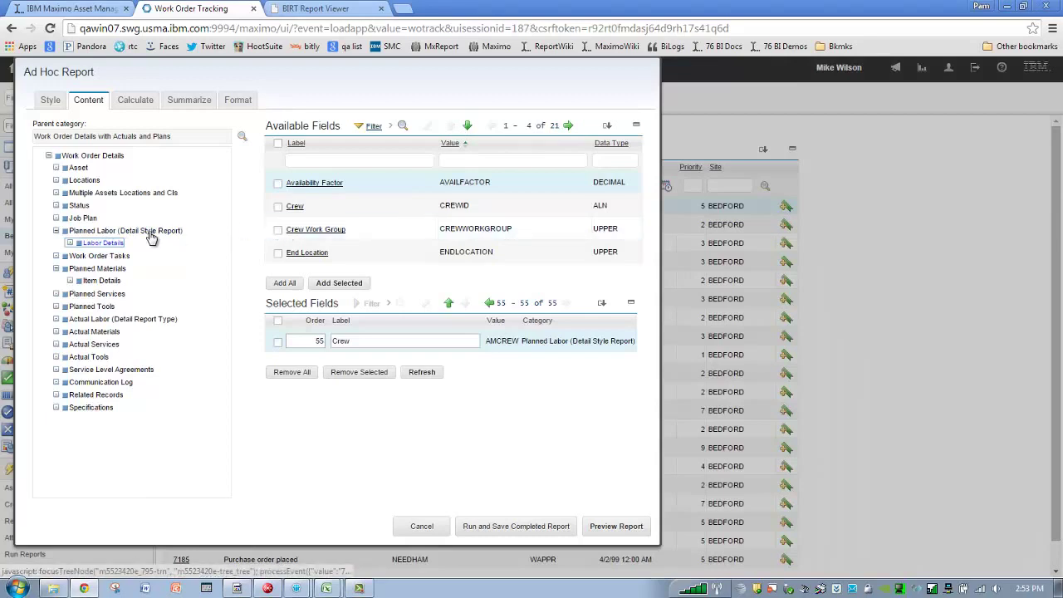
click(295, 206)
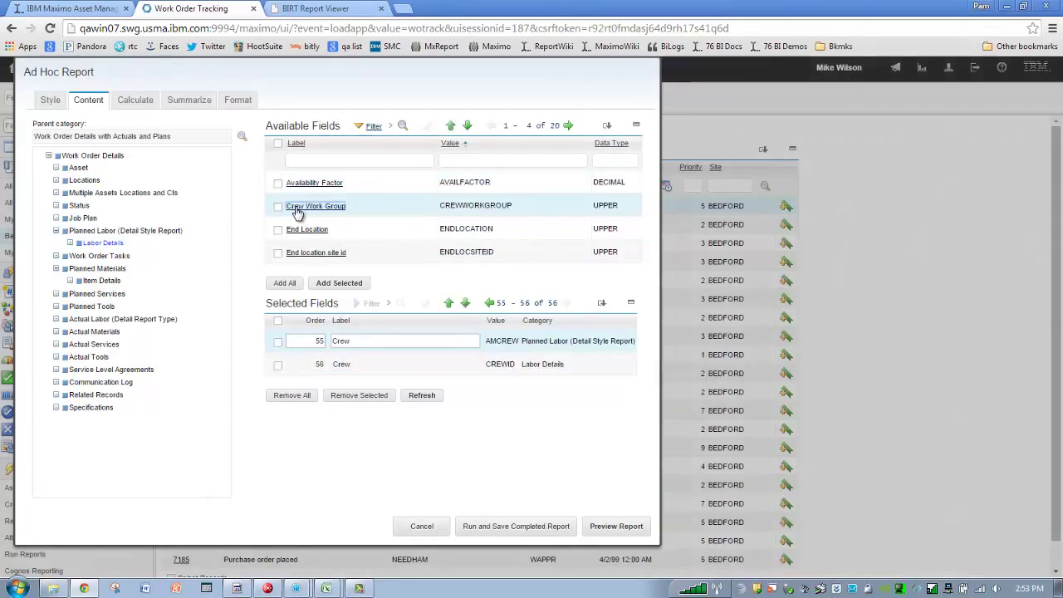
double_click(365, 341)
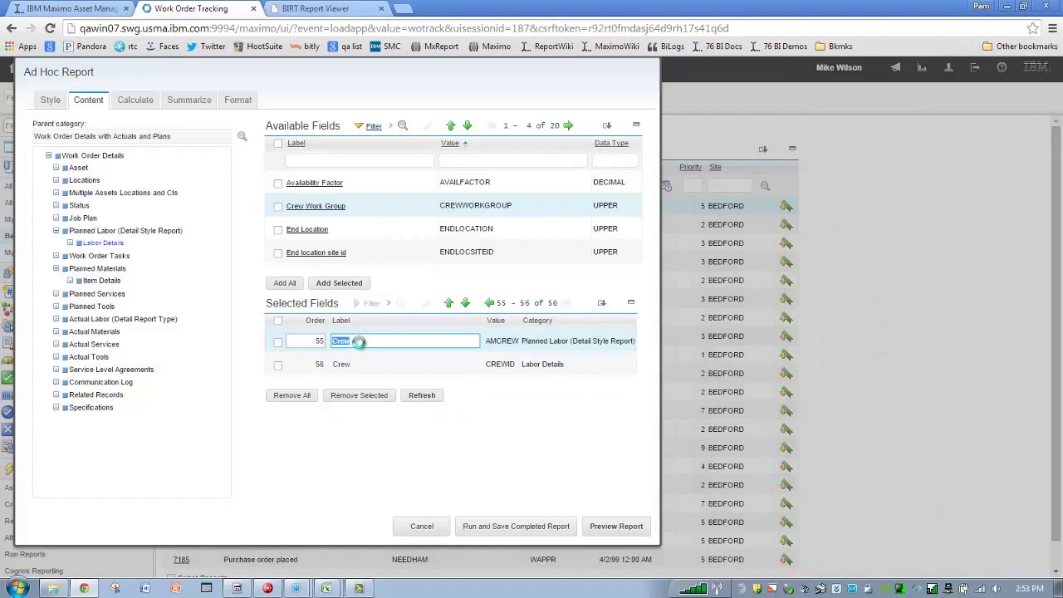
click(357, 341)
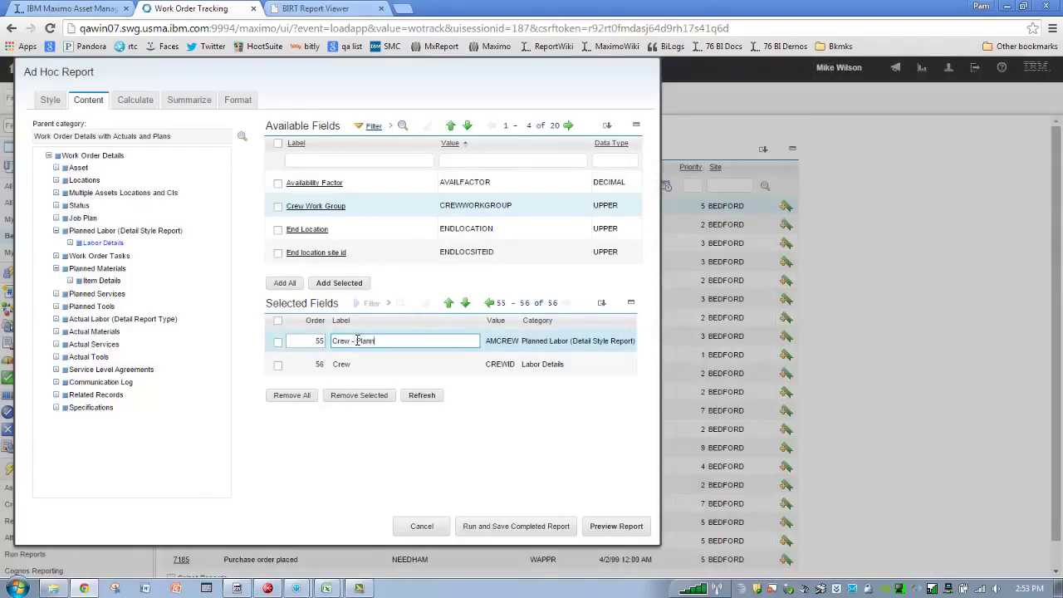
text(- Planned Labor)
Step: Remove the Labor Details Crew field from the selected fields and add that subcategory's Crew Work Group field instead
double_click(353, 364)
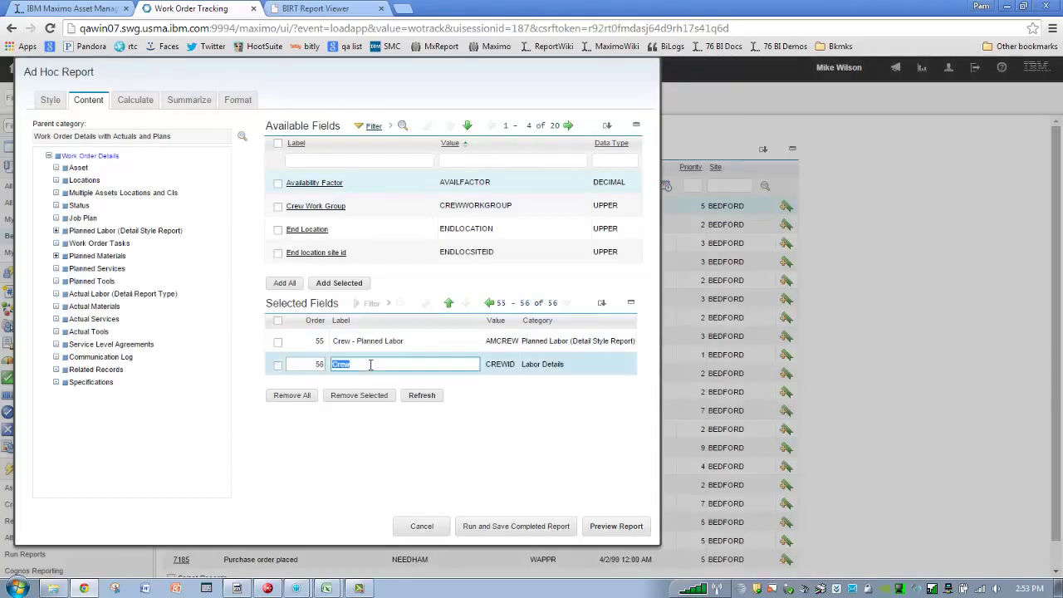
click(276, 366)
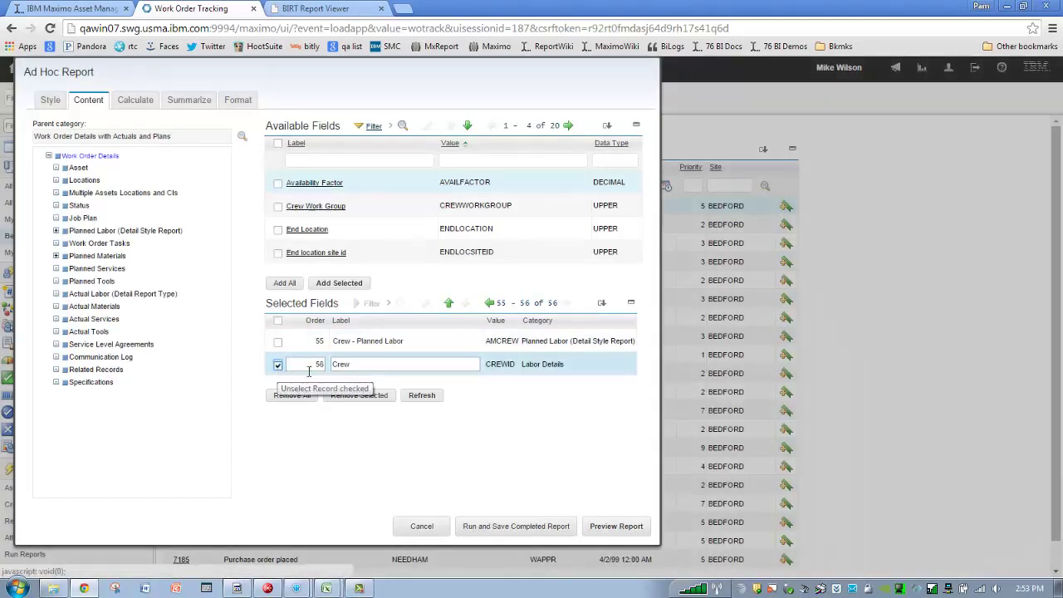
click(376, 397)
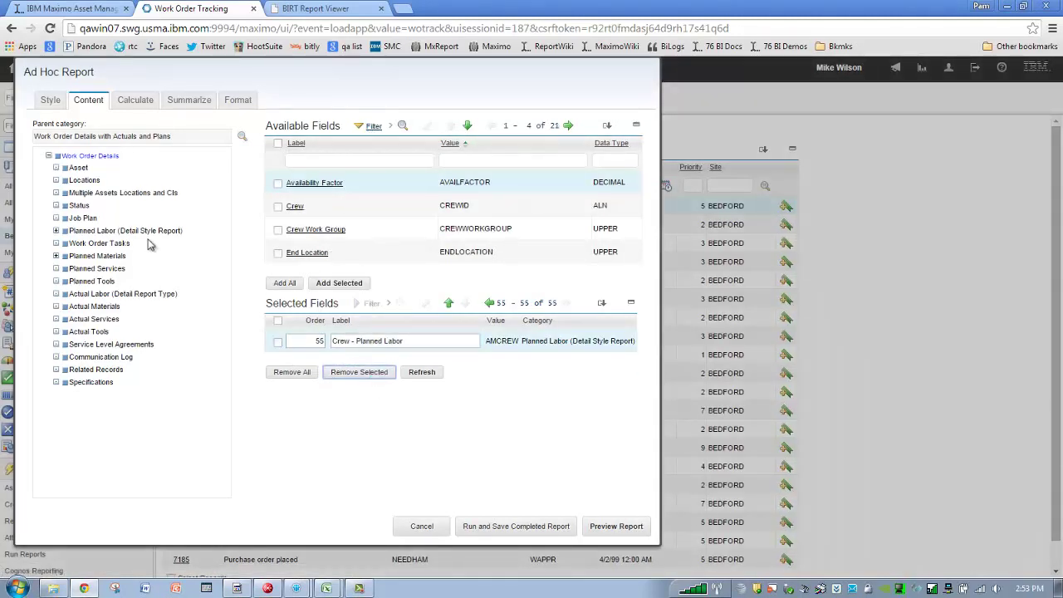
click(55, 231)
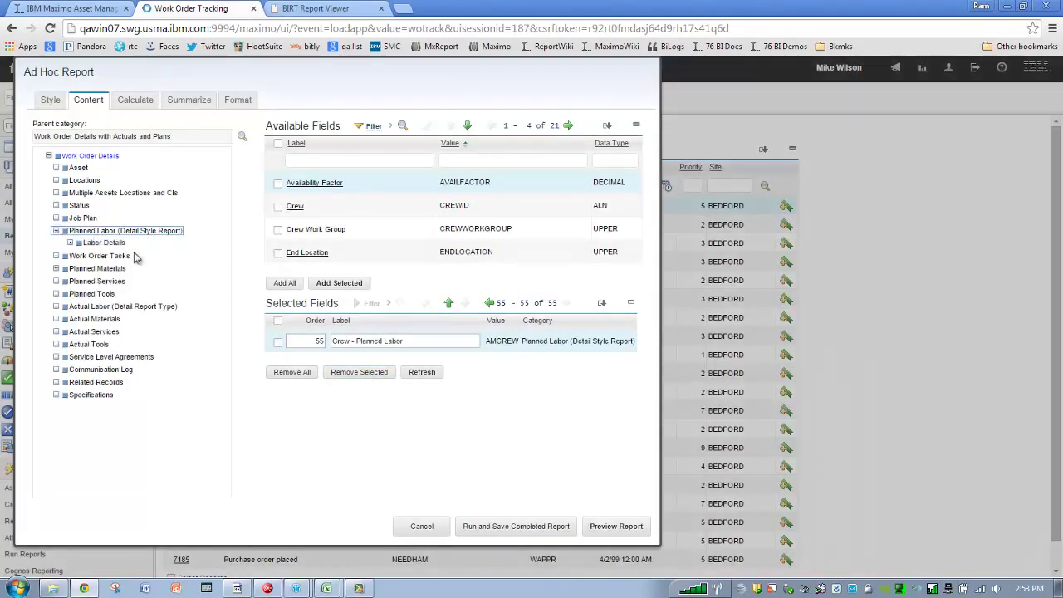
click(116, 242)
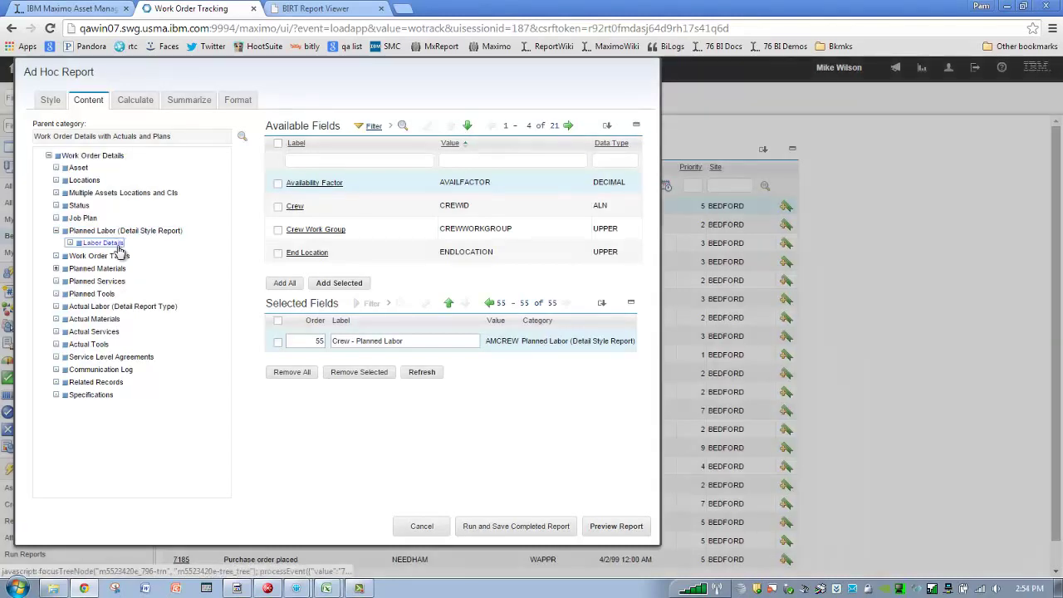
click(316, 230)
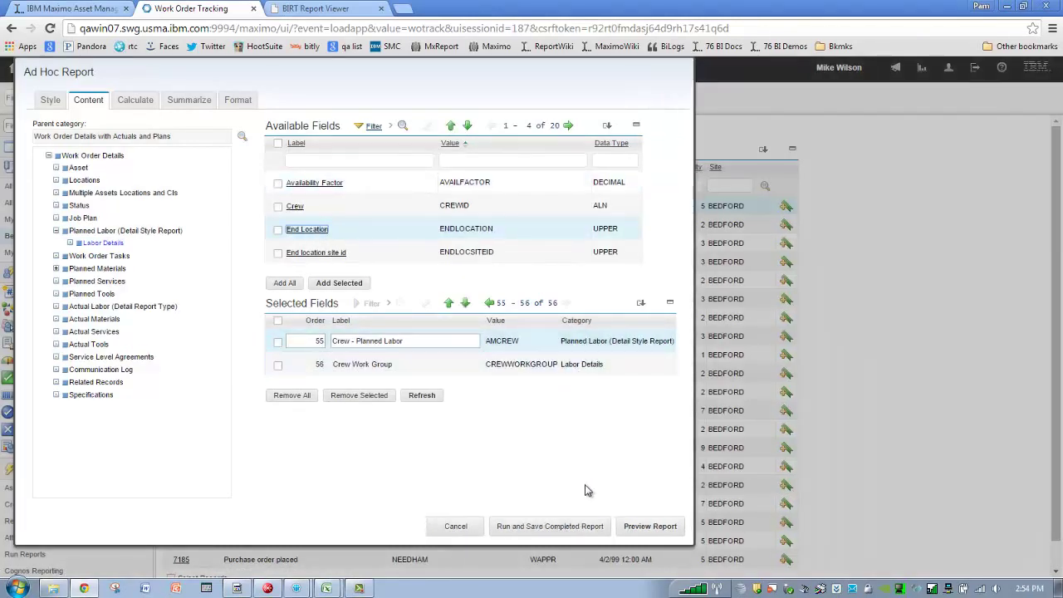
Step: Preview the report and examine its first three pages in the BIRT Report Viewer
click(637, 525)
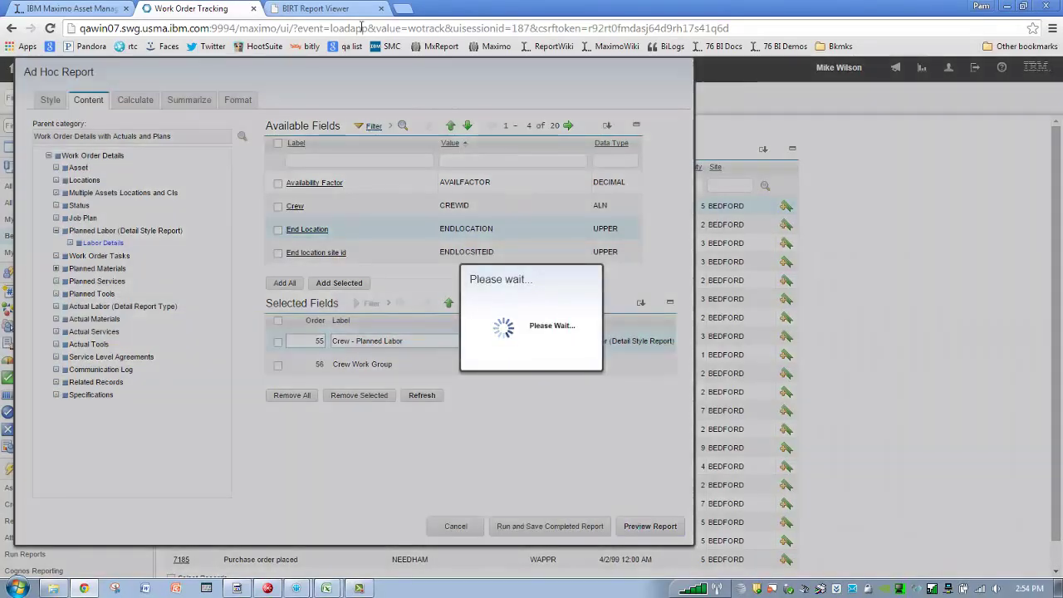
click(344, 10)
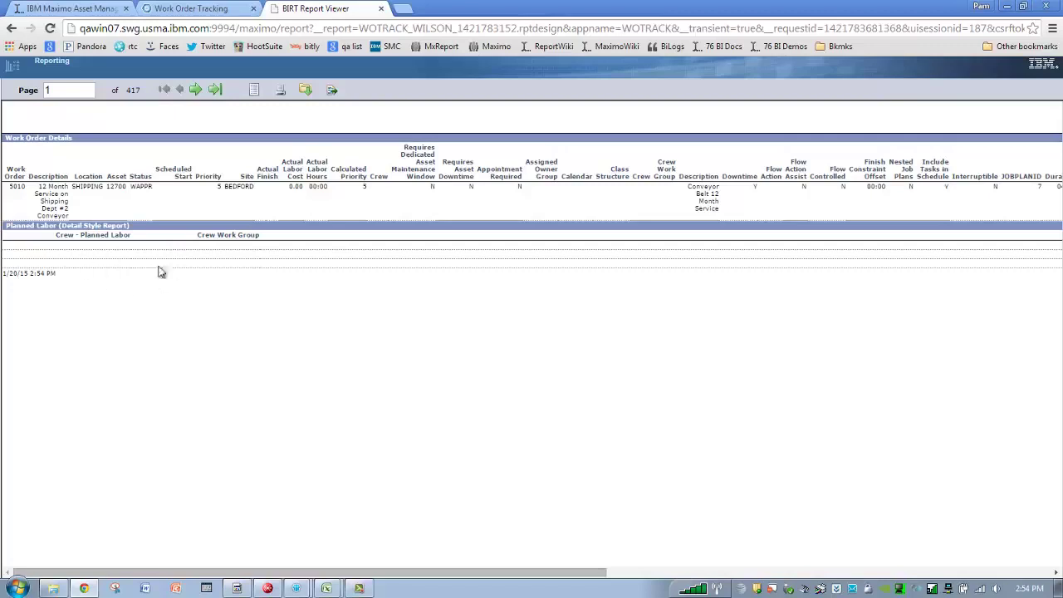
click(195, 90)
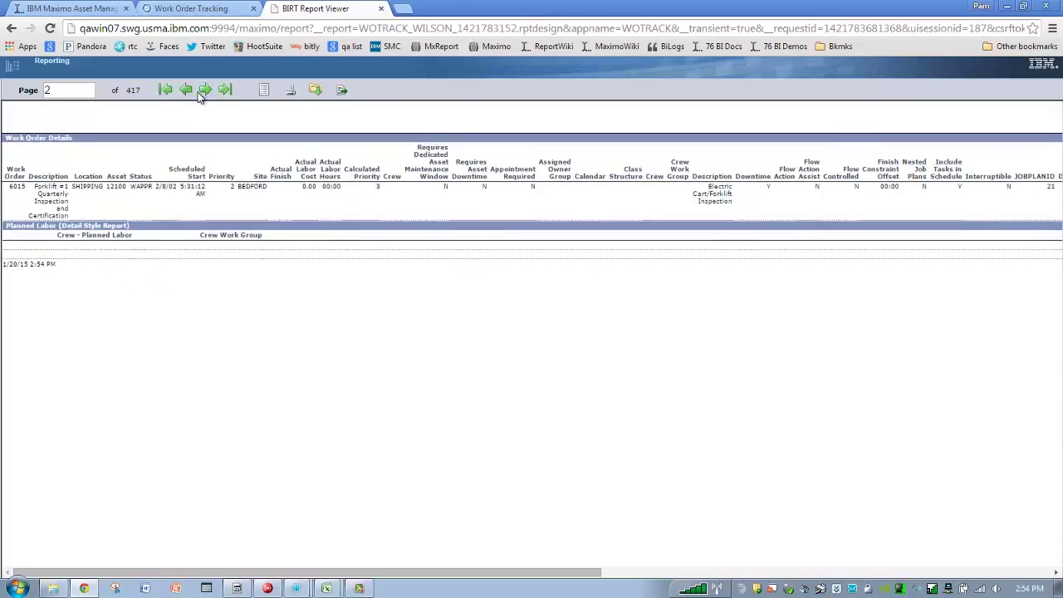
click(206, 89)
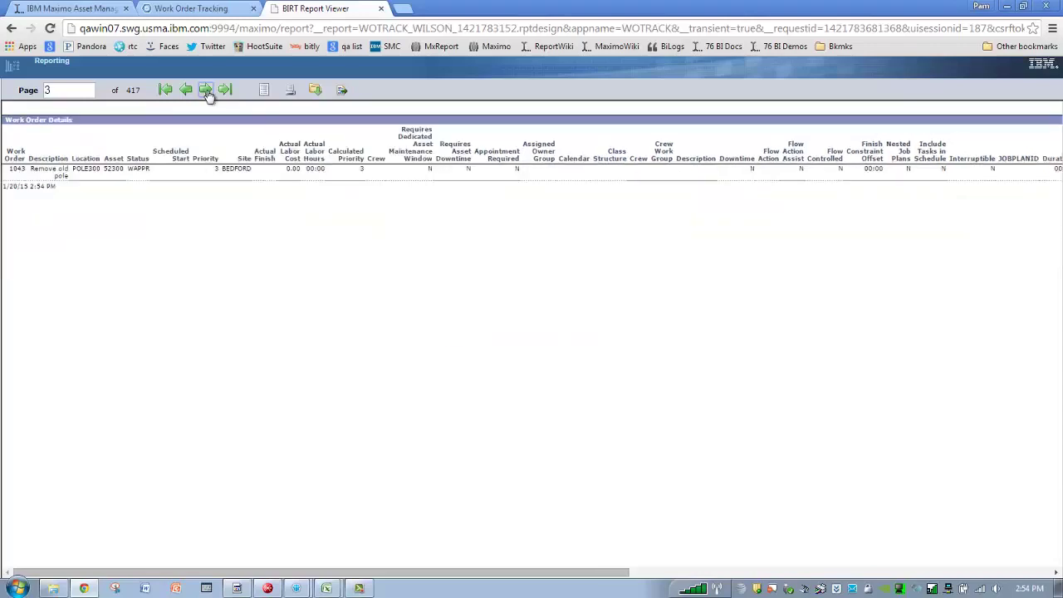
Step: Return to the ad hoc report in Work Order Tracking and add all fields of the Specifications category
click(223, 12)
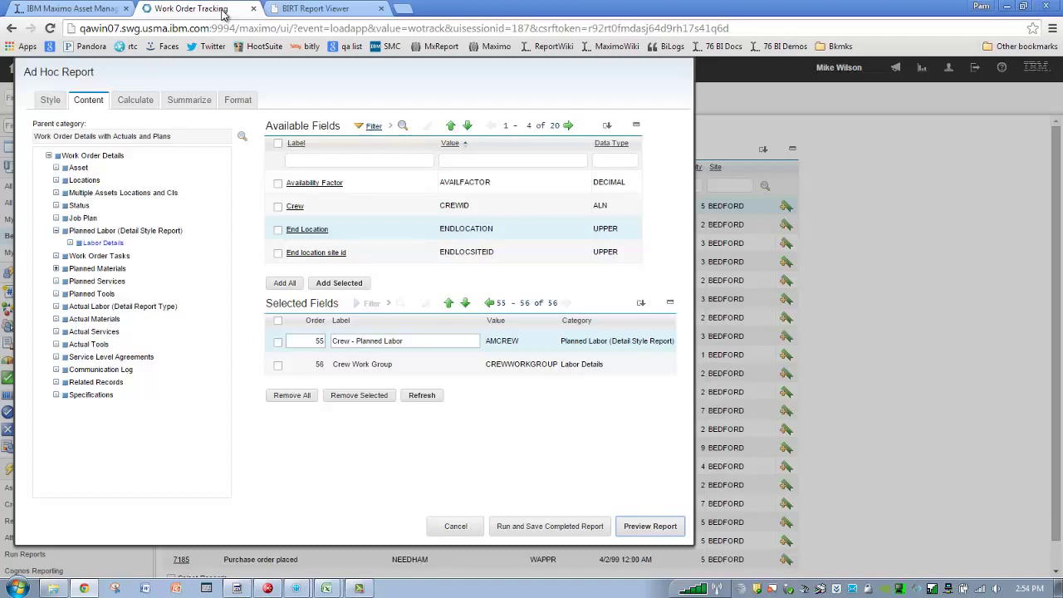
click(93, 394)
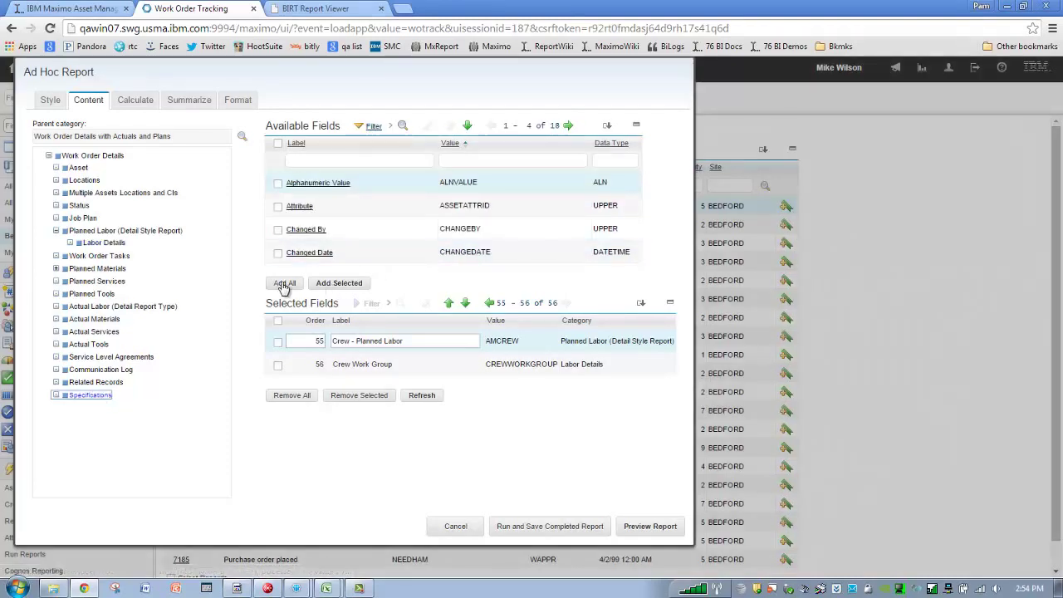
click(283, 285)
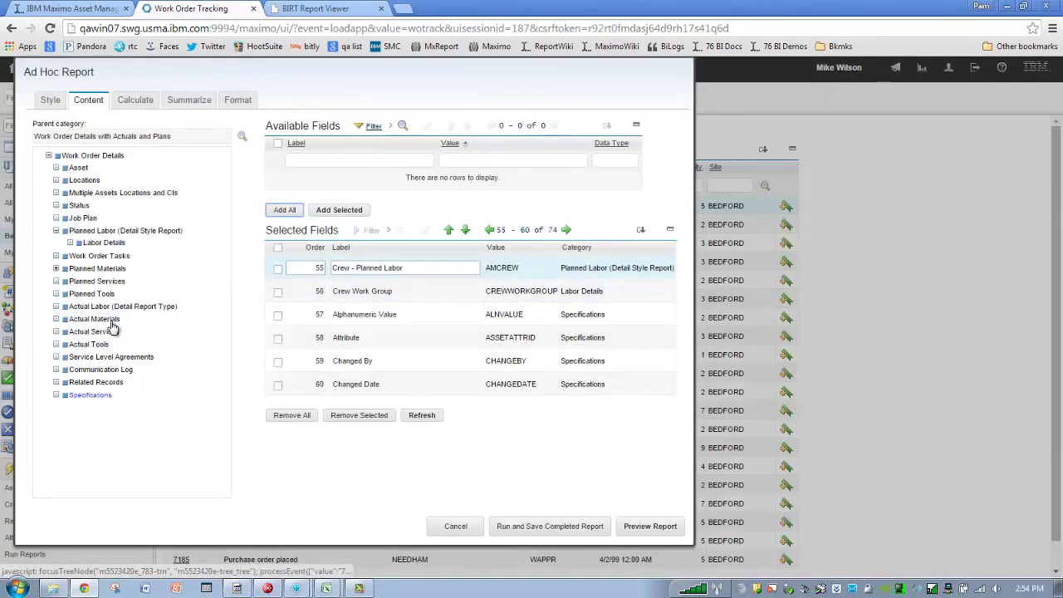
Step: Filter the Planned Materials fields by the label "item" and add the Item field to the report
click(96, 268)
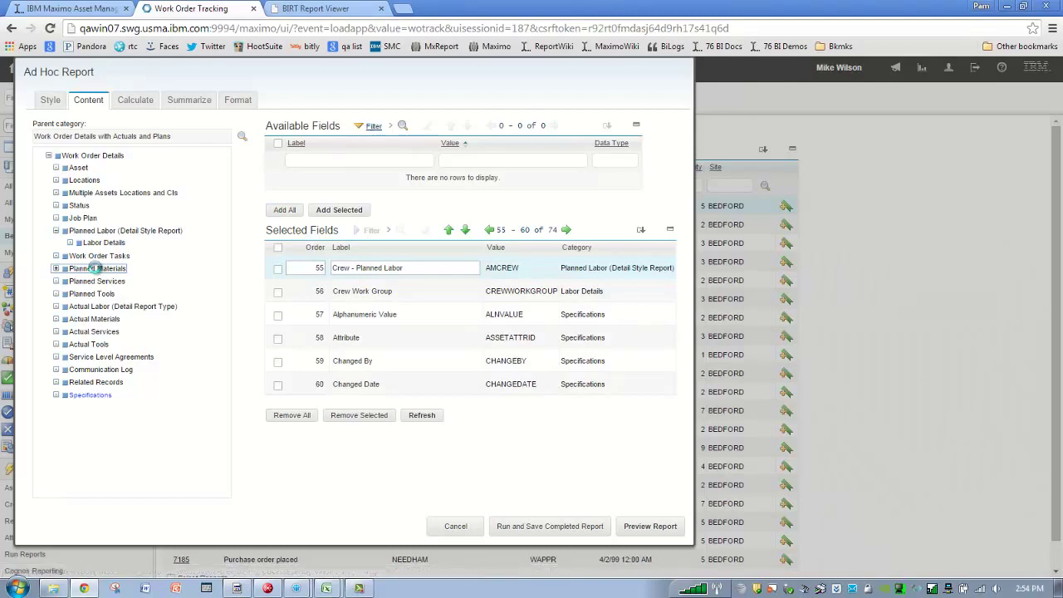
click(502, 159)
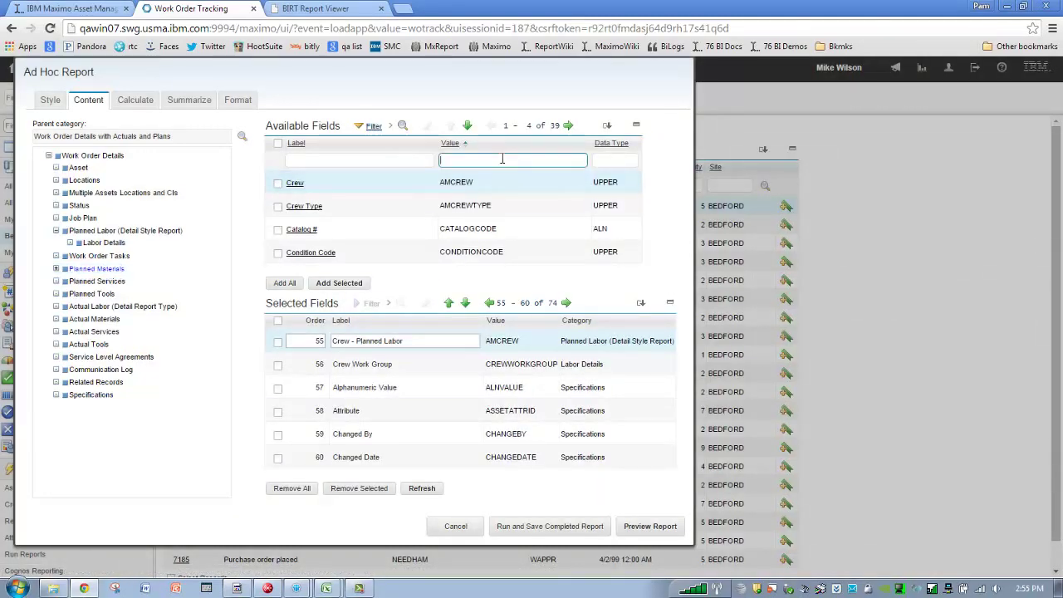
click(390, 157)
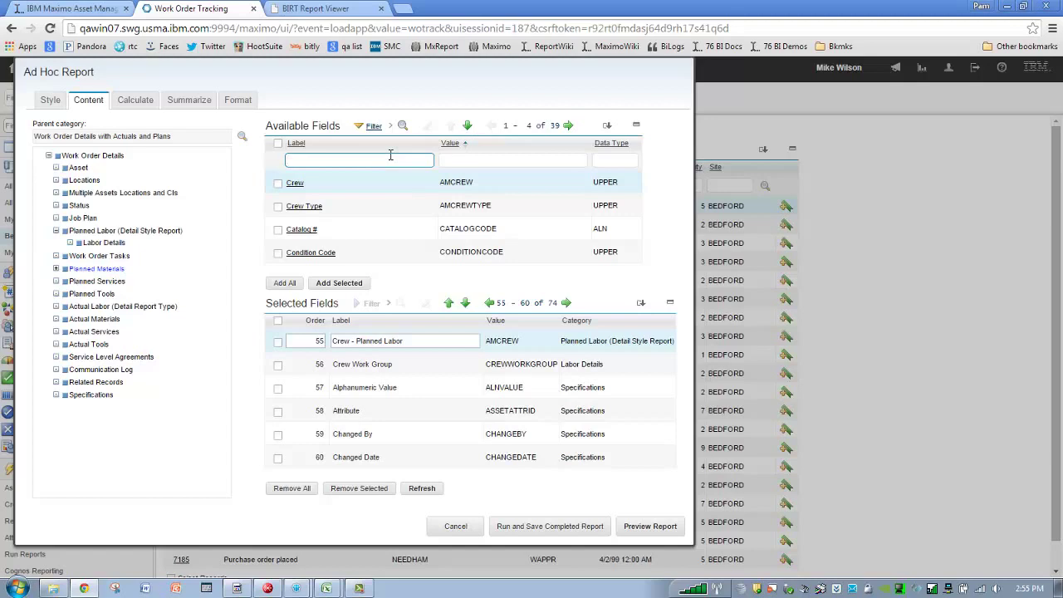
text(item)
key(Return)
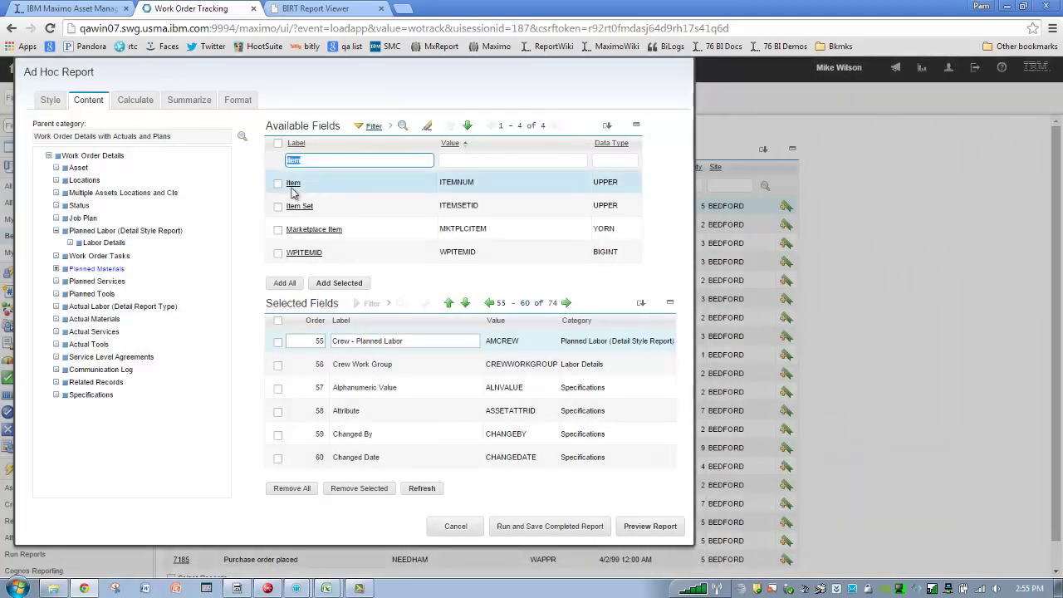
click(294, 184)
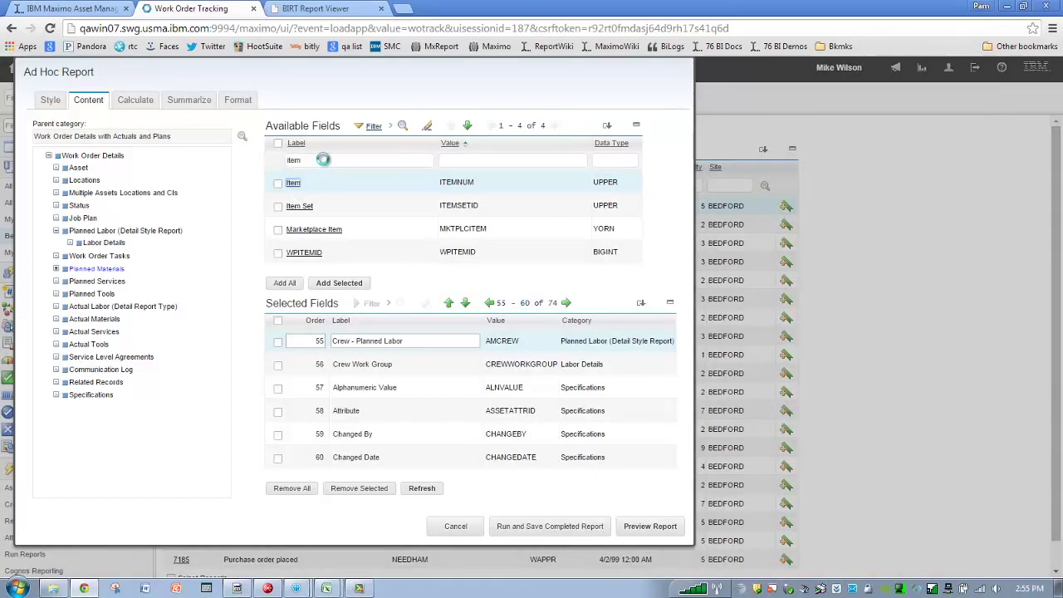
Step: Filter the Planned Materials fields by the label "quan" and add the Quantity field to the report
double_click(324, 159)
text(qua)
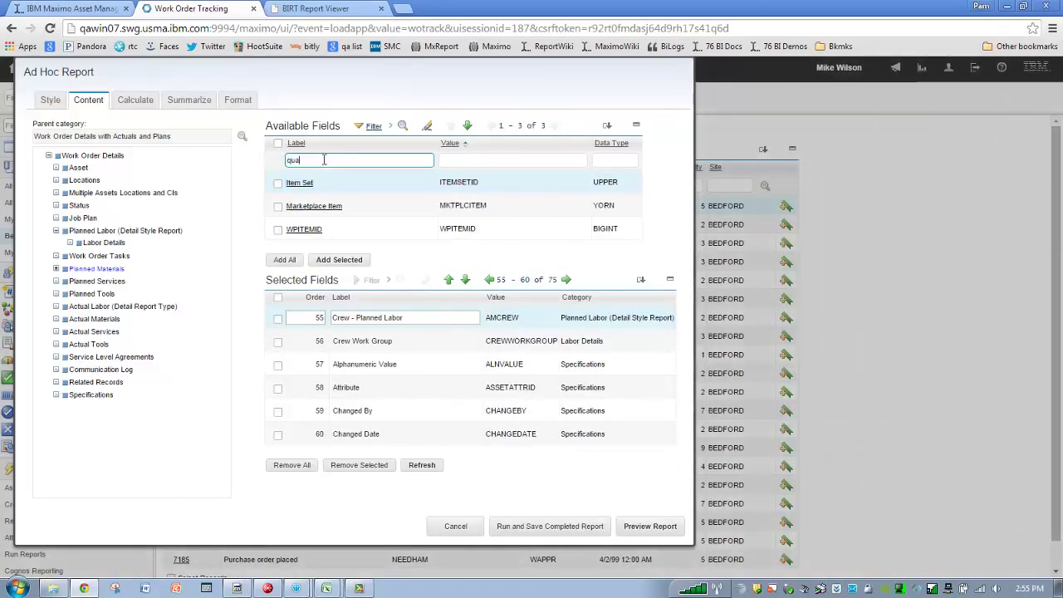
text(n)
key(Return)
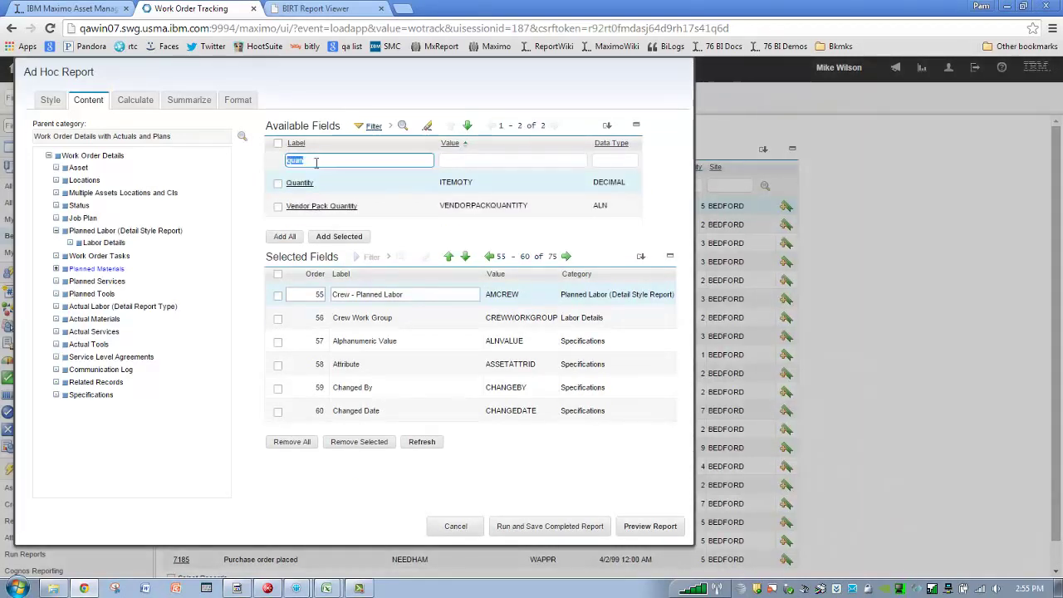
click(300, 182)
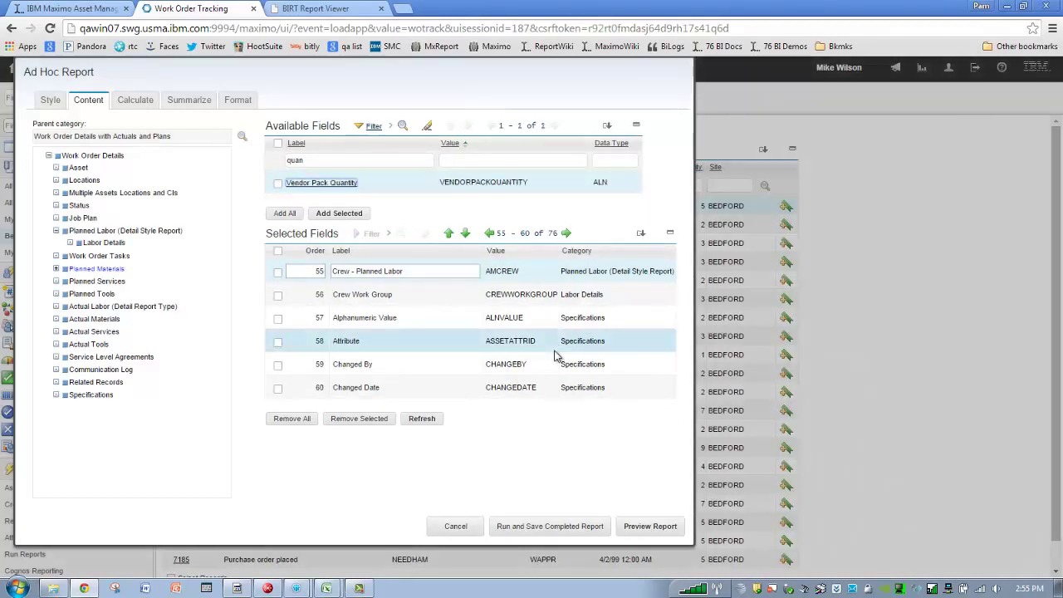
Step: Preview the report to examine its Planned Labor and Planned Materials sections, and return to the ad hoc report in Work Order Tracking
click(648, 527)
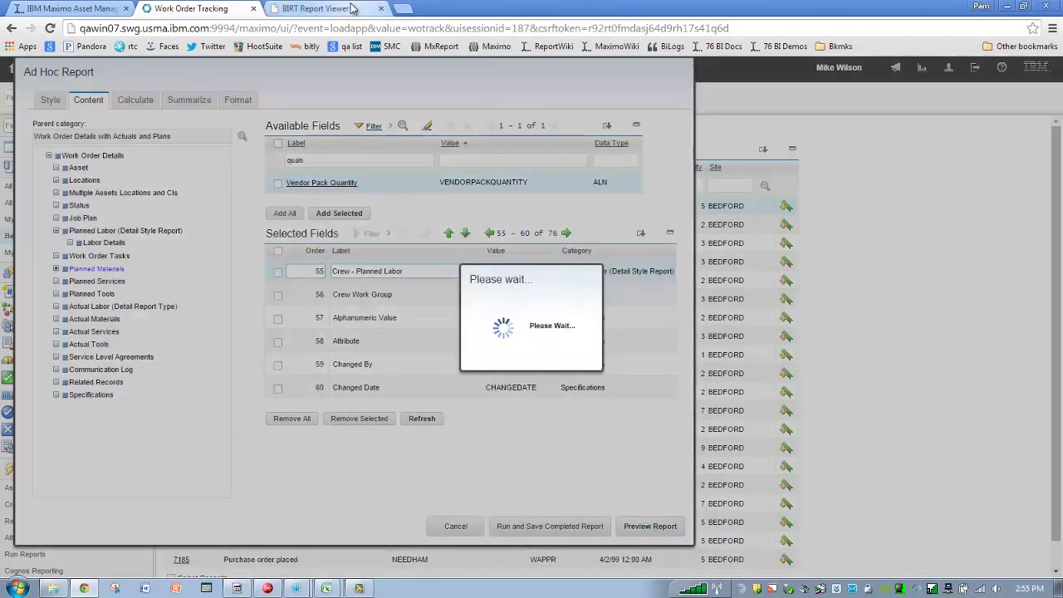
click(353, 9)
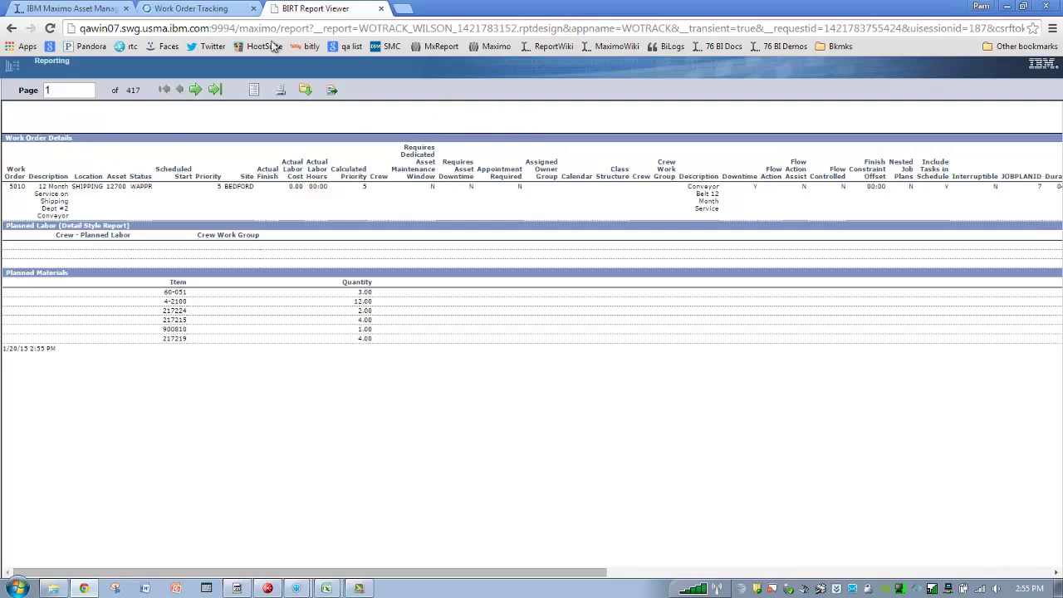
click(214, 10)
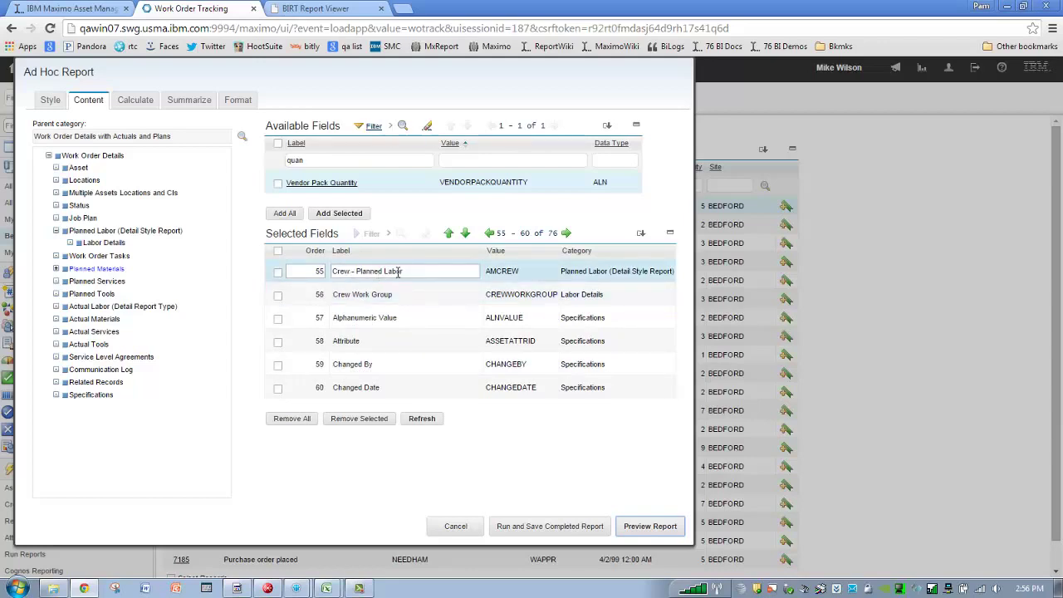
Step: Change the label of the Specifications field Changed By to "Modified By" in the selected fields
click(348, 367)
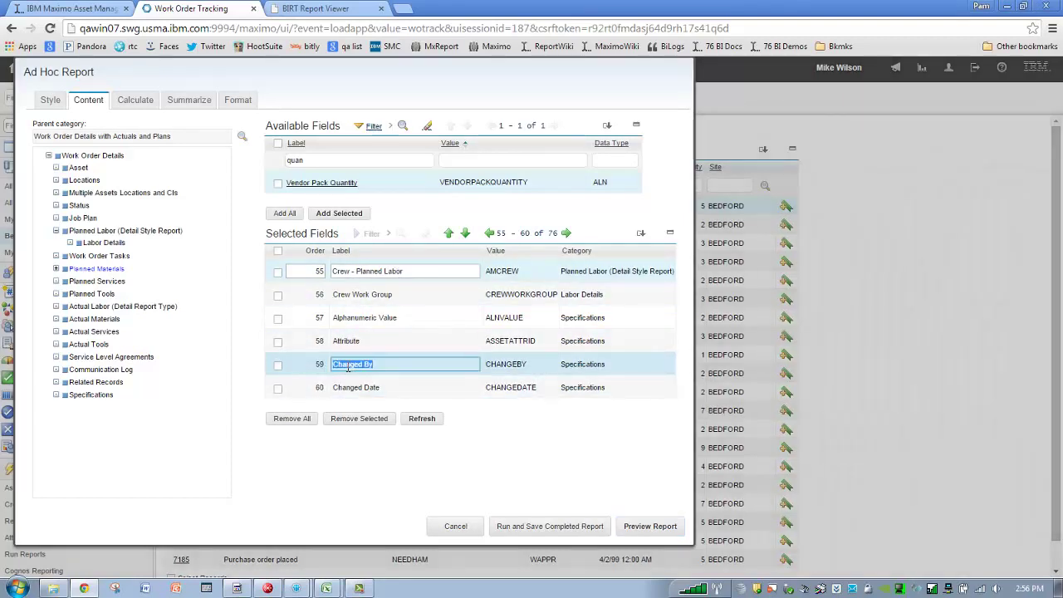
click(392, 365)
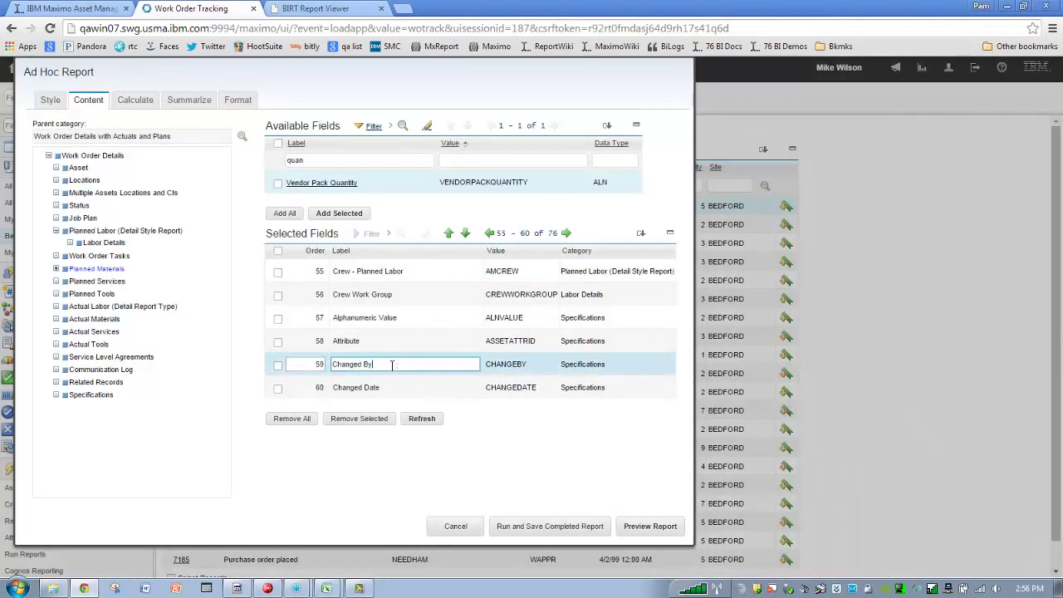
drag(392, 366, 304, 359)
text(Modified)
Step: Set the order of Modified By to 60 and Changed Date to 59, and refresh the selected fields
click(316, 365)
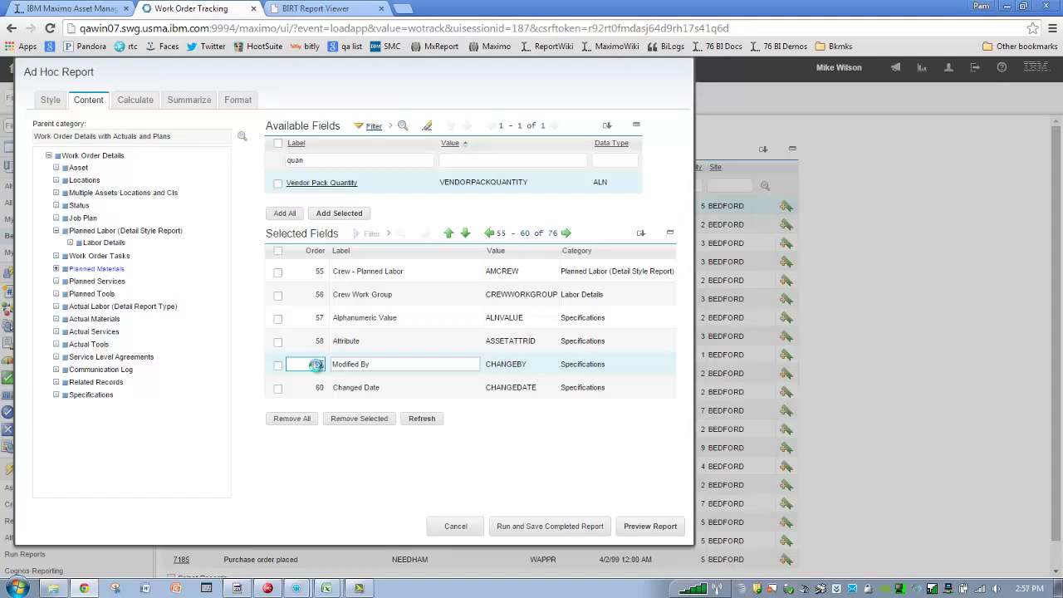
key(Return)
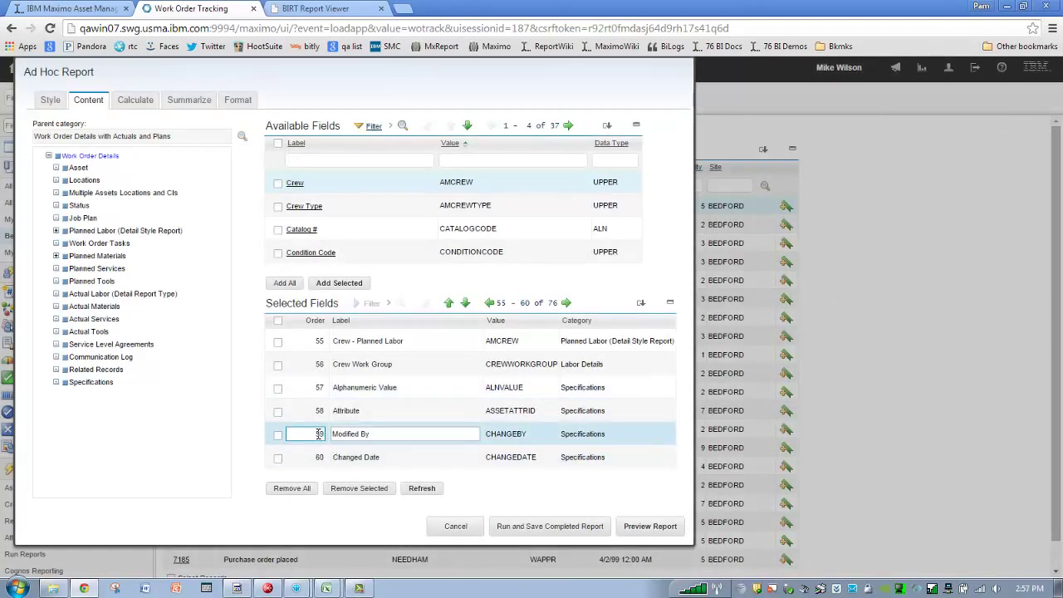
double_click(319, 434)
text(60)
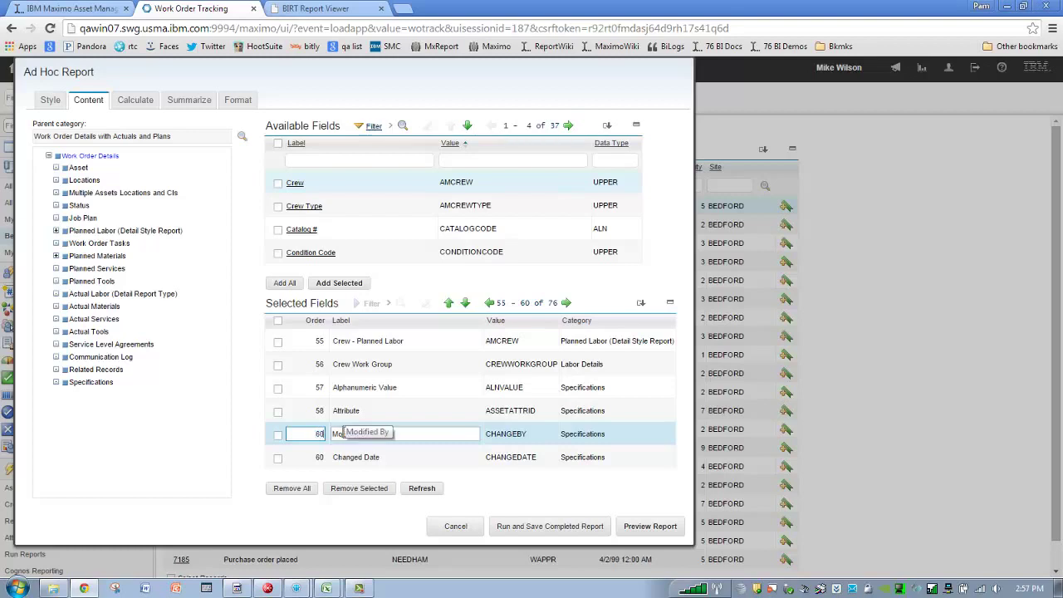
click(314, 457)
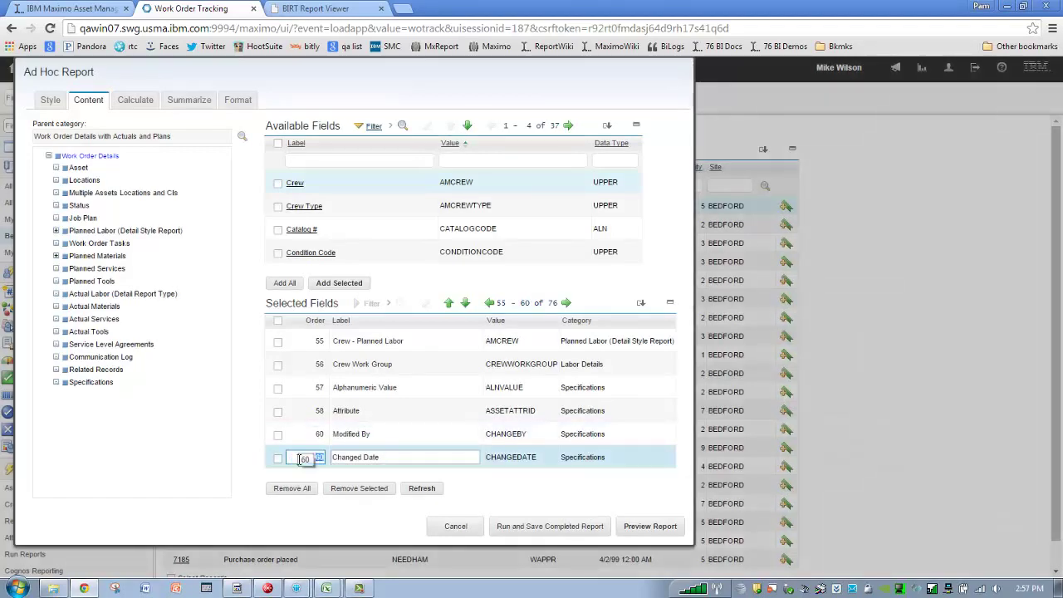
click(422, 489)
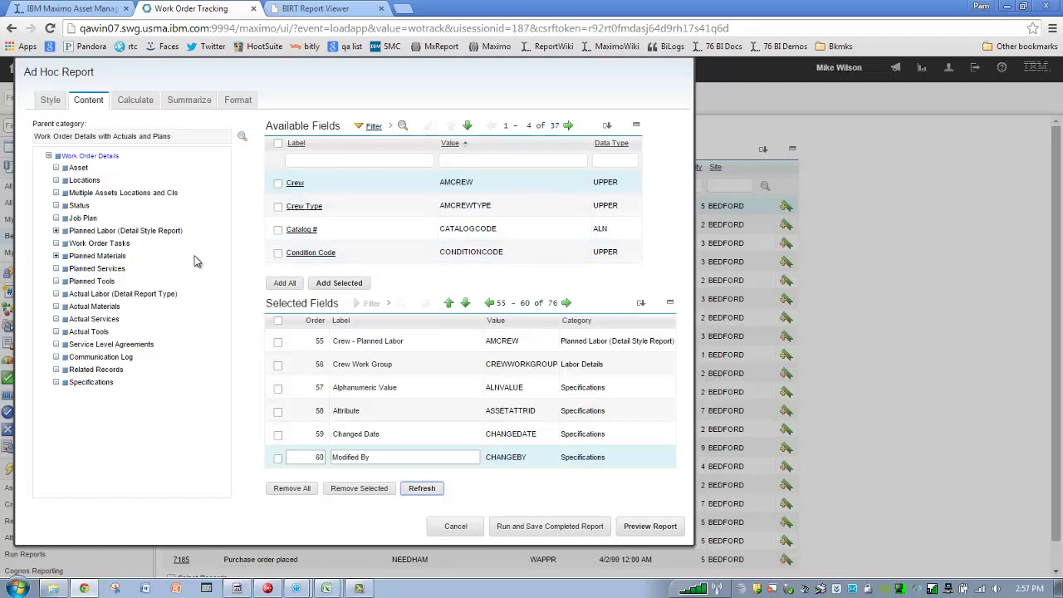
Step: Expand the Planned Materials category and remove all selected fields from the report
click(56, 256)
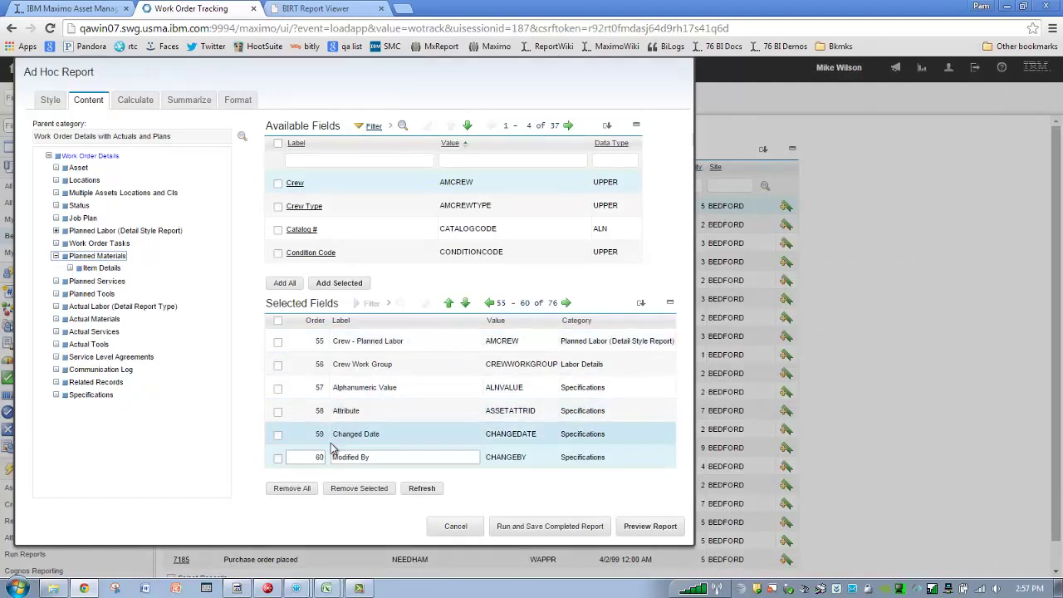
click(490, 304)
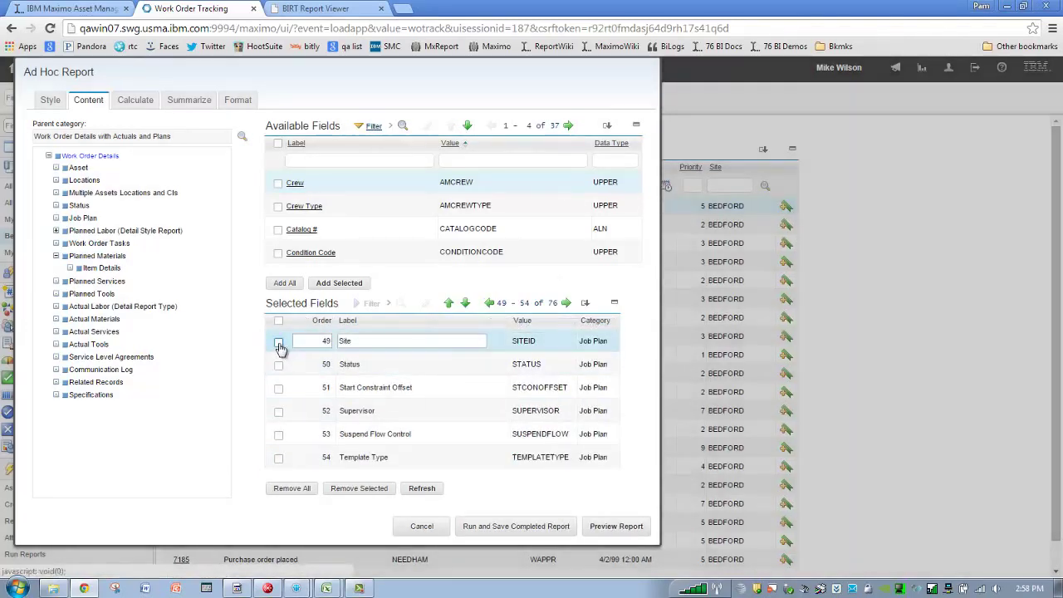
click(278, 364)
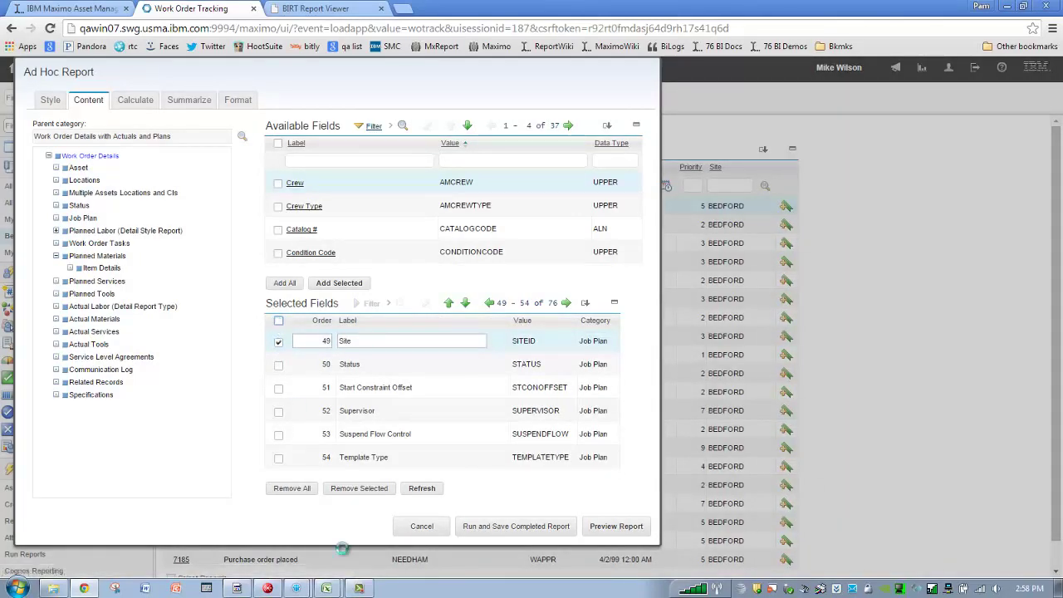
click(292, 489)
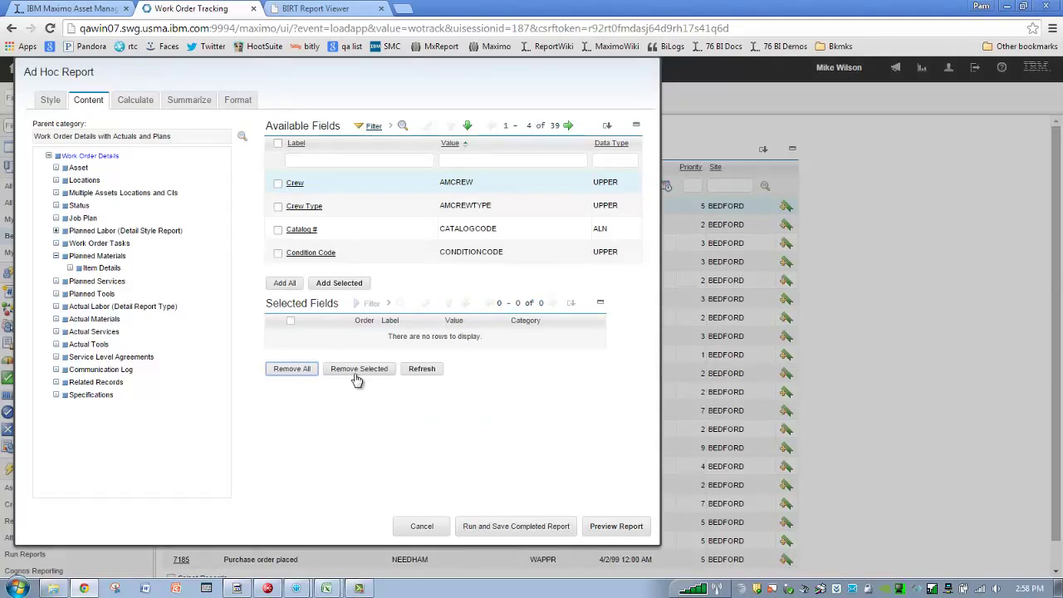
Step: Filter the Work Order Details fields by the value "wonum" and add the Work Order field to the report
click(98, 156)
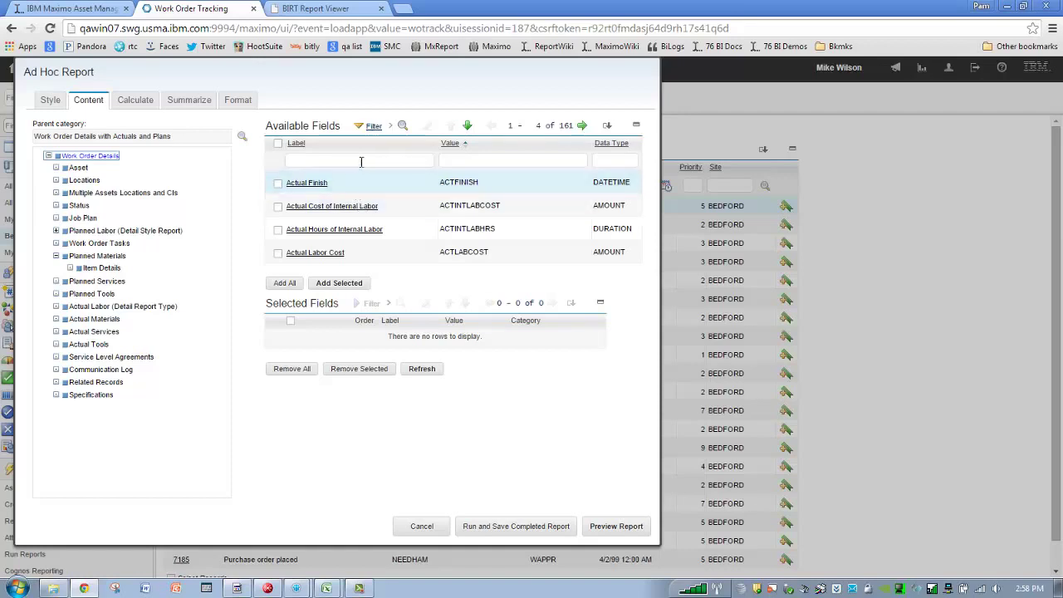
click(367, 162)
text(wo)
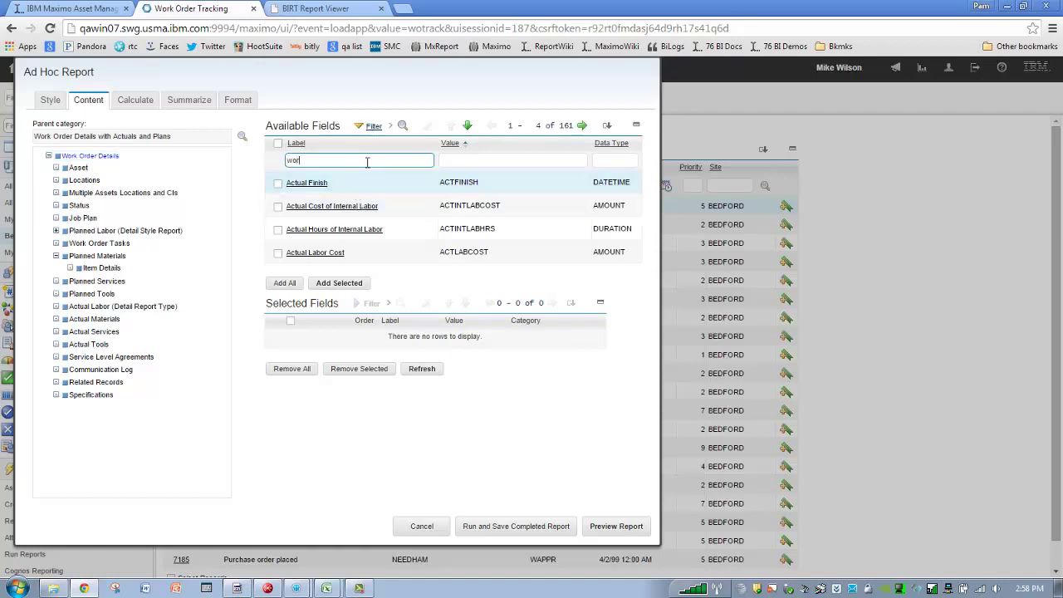
key(BackSpace)
click(462, 163)
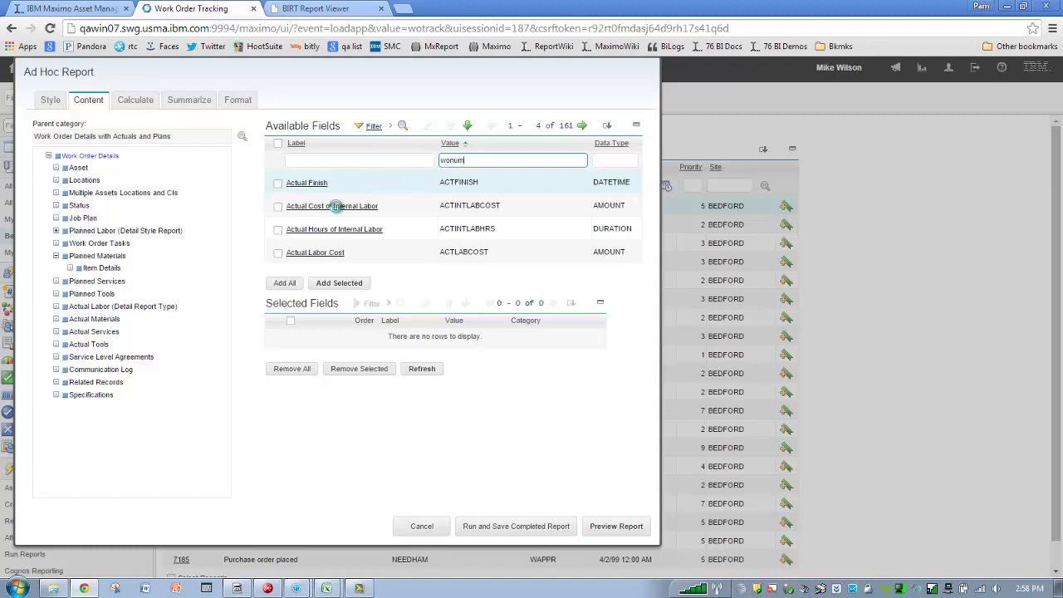
key(Return)
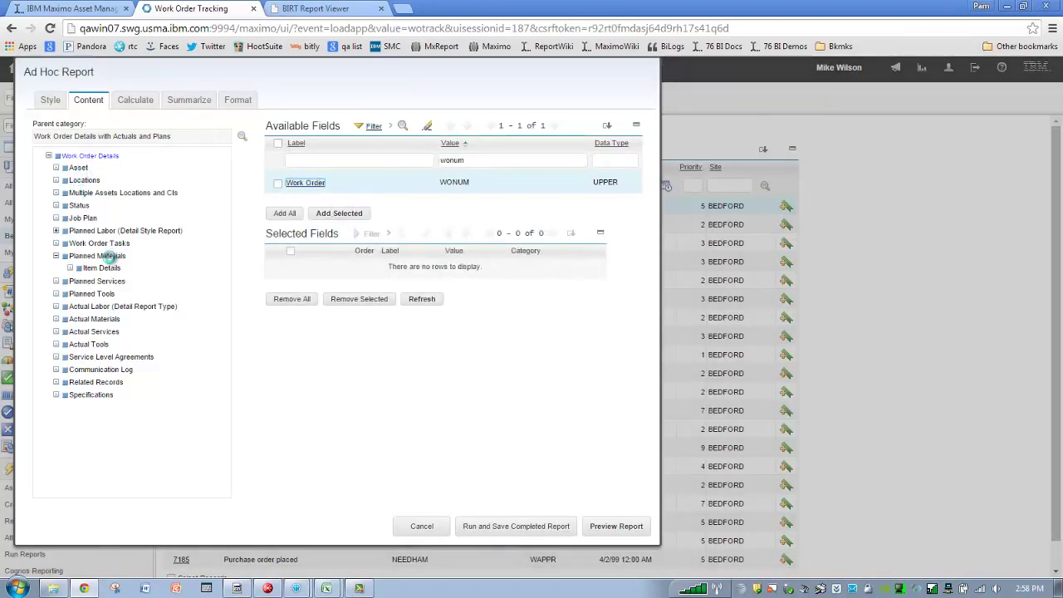
Step: Add the Crew field of Planned Materials and all fields of the Item Details and Specifications categories to the report
click(106, 257)
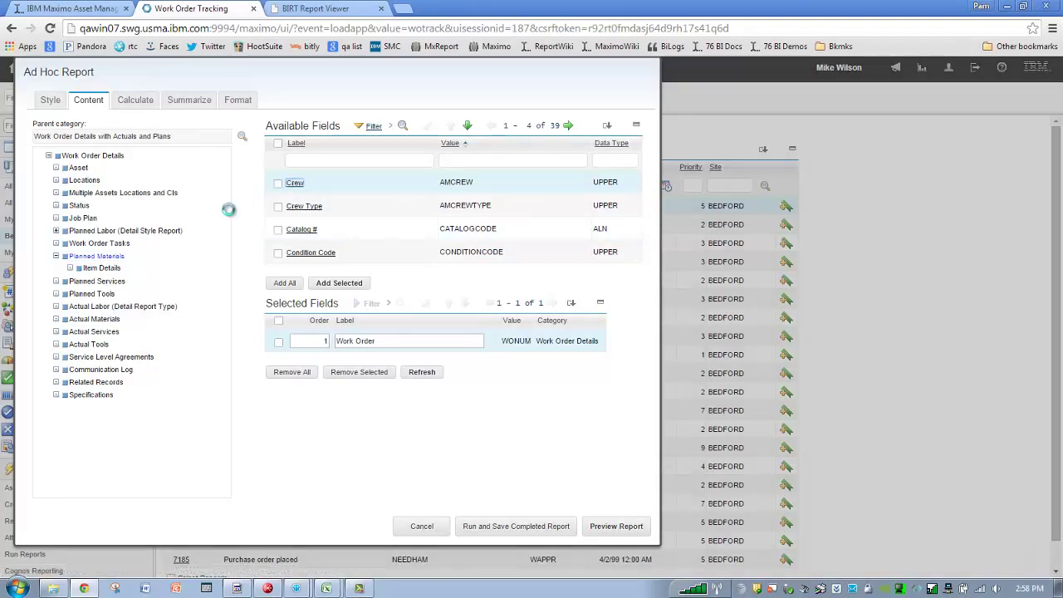
click(111, 268)
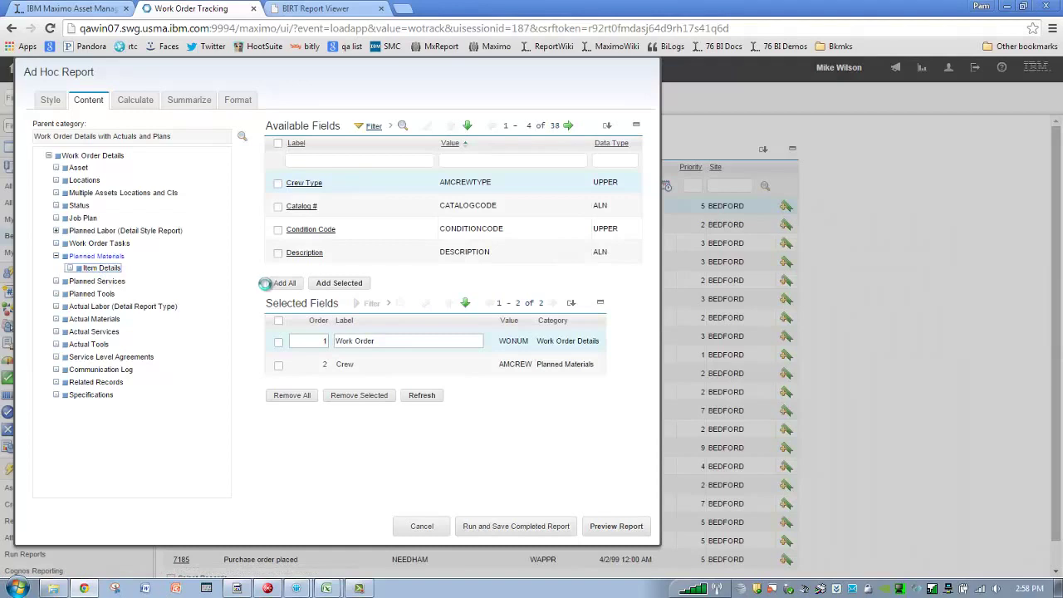
click(285, 283)
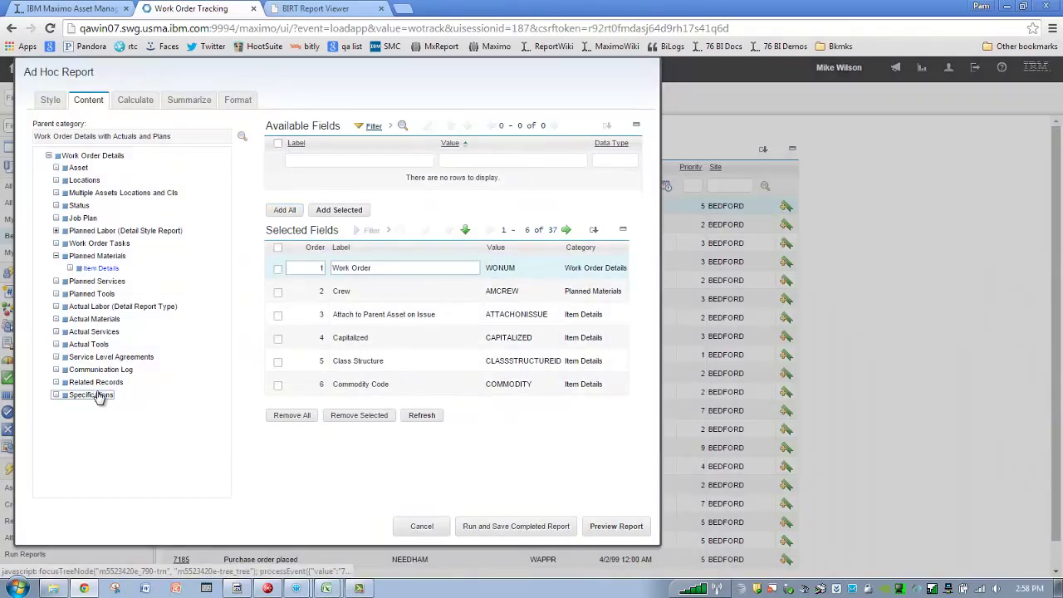
click(93, 395)
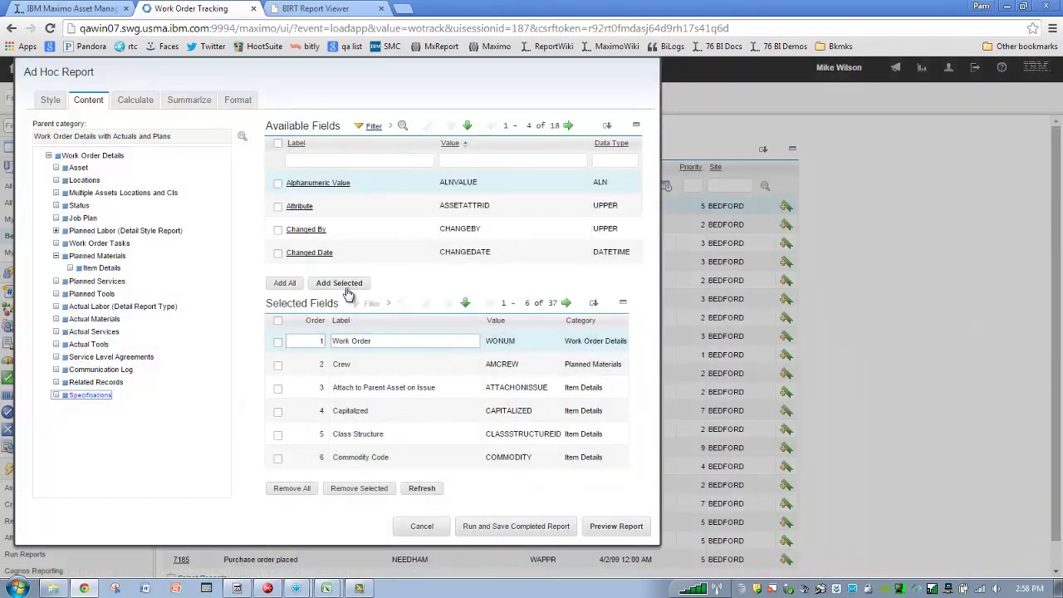
click(282, 284)
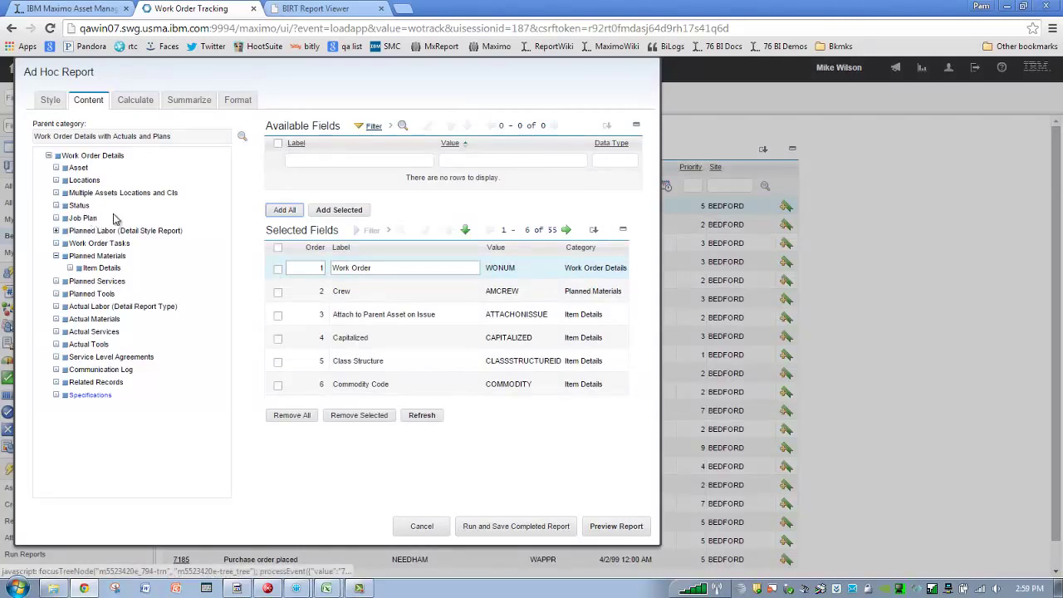
Step: Add the Calendar and Class Structure fields of the Job Plan category to the report
click(83, 219)
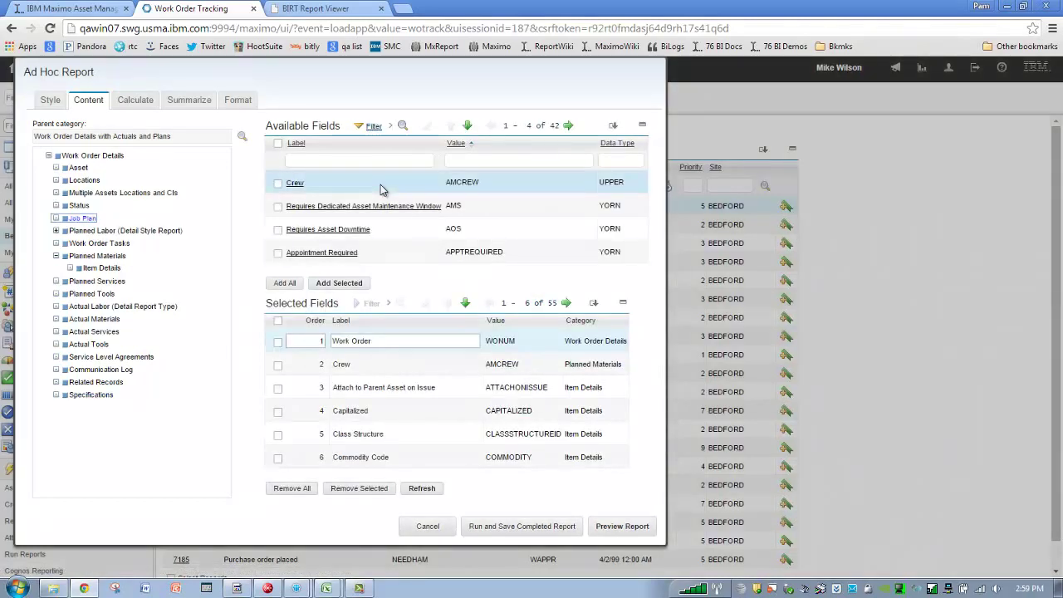
click(569, 126)
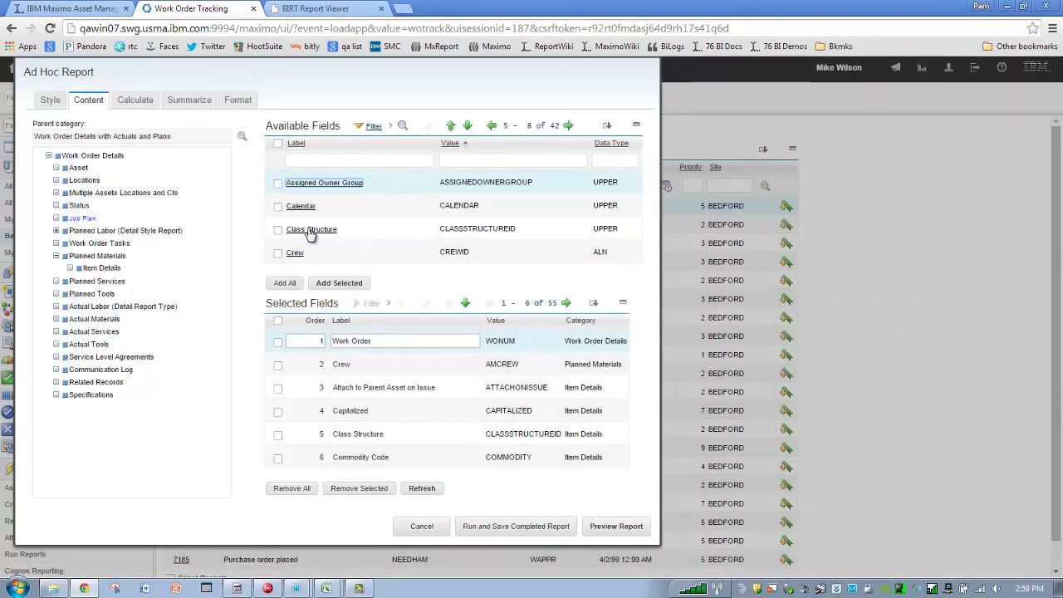
click(299, 206)
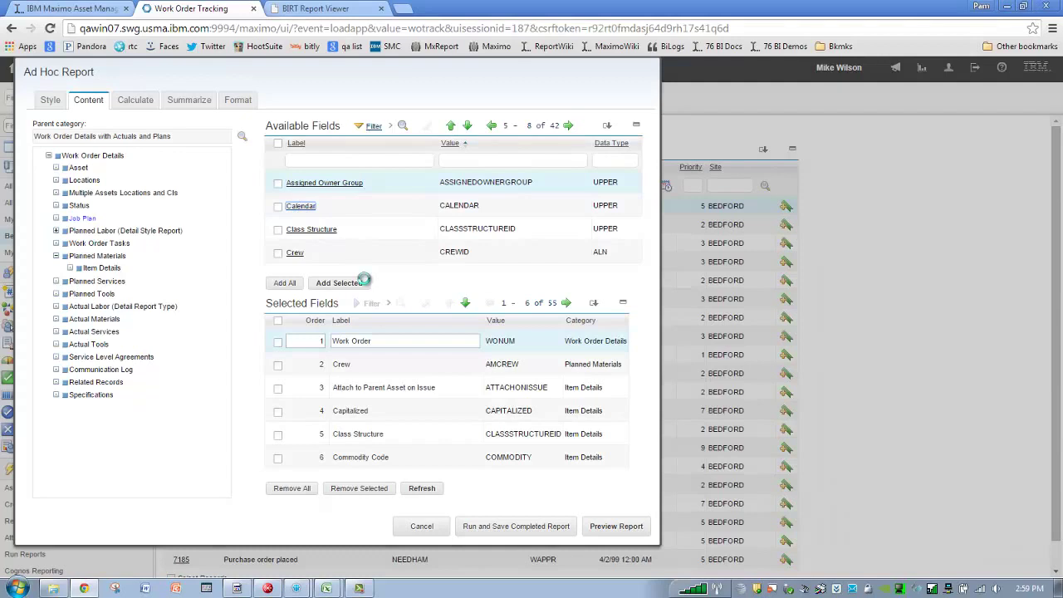
click(362, 282)
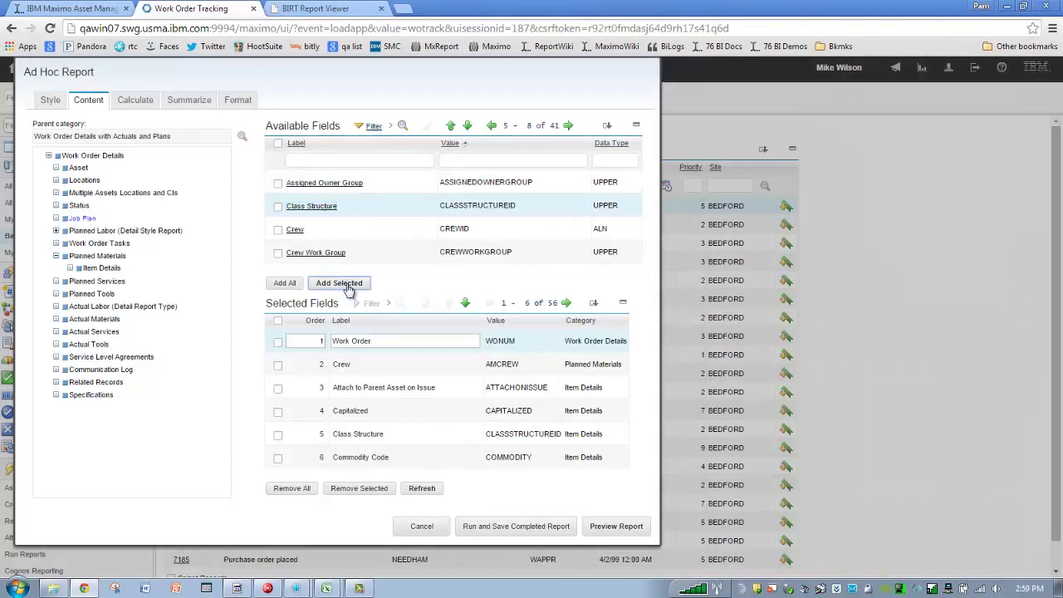
click(278, 208)
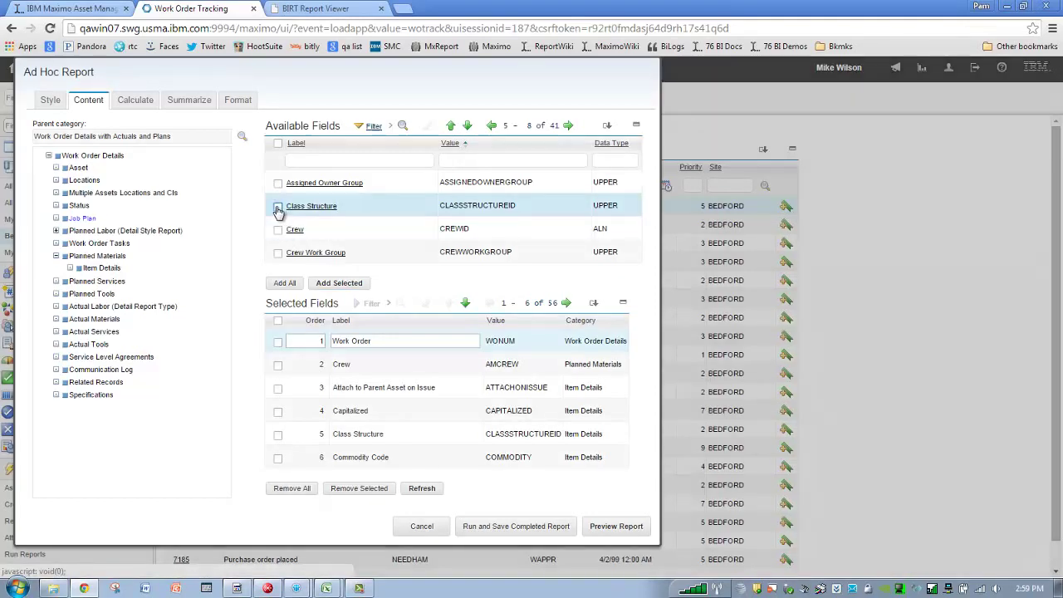
click(368, 283)
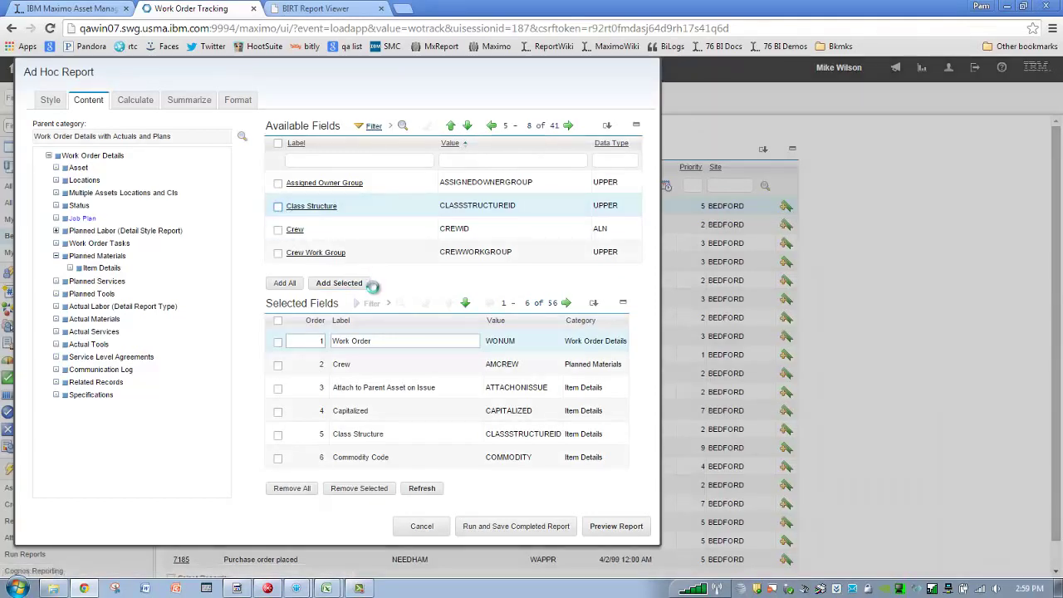
click(342, 284)
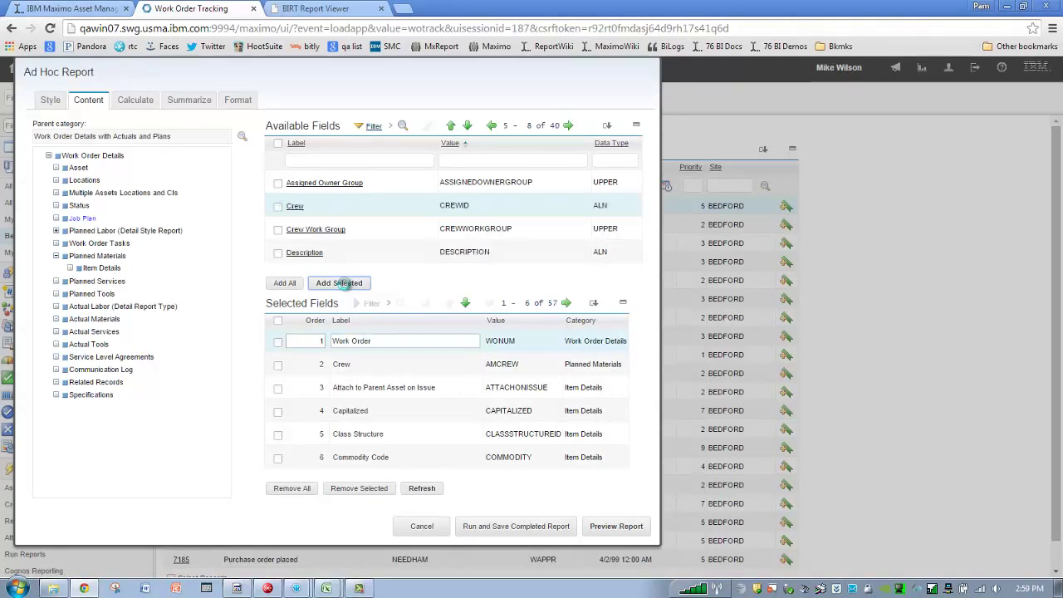
Step: Preview the report to examine its Work Order Details and Planned Materials sections, and return to the ad hoc report in Work Order Tracking
click(633, 529)
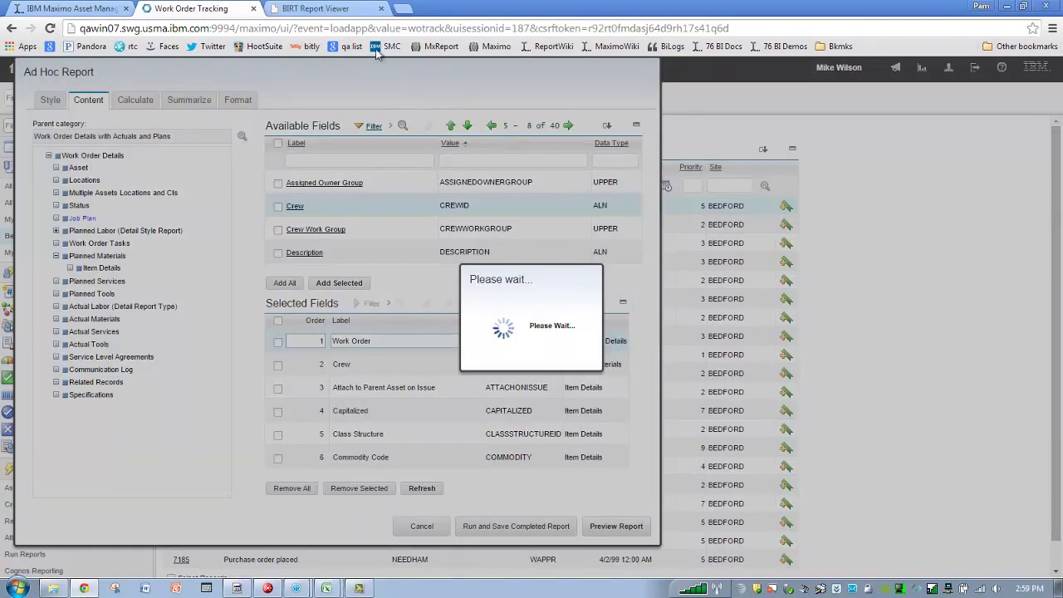
click(343, 6)
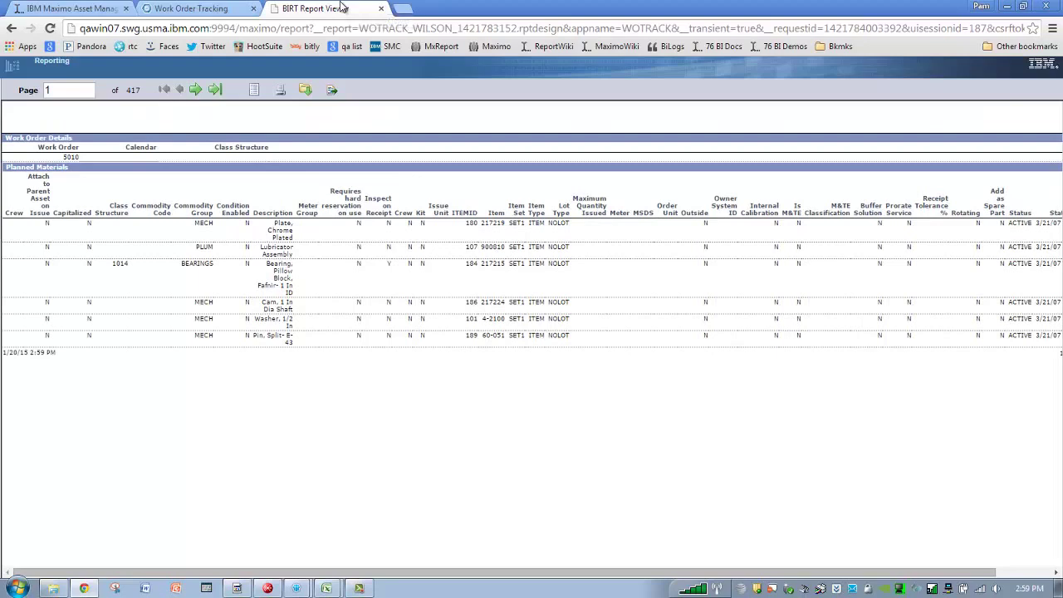
click(191, 8)
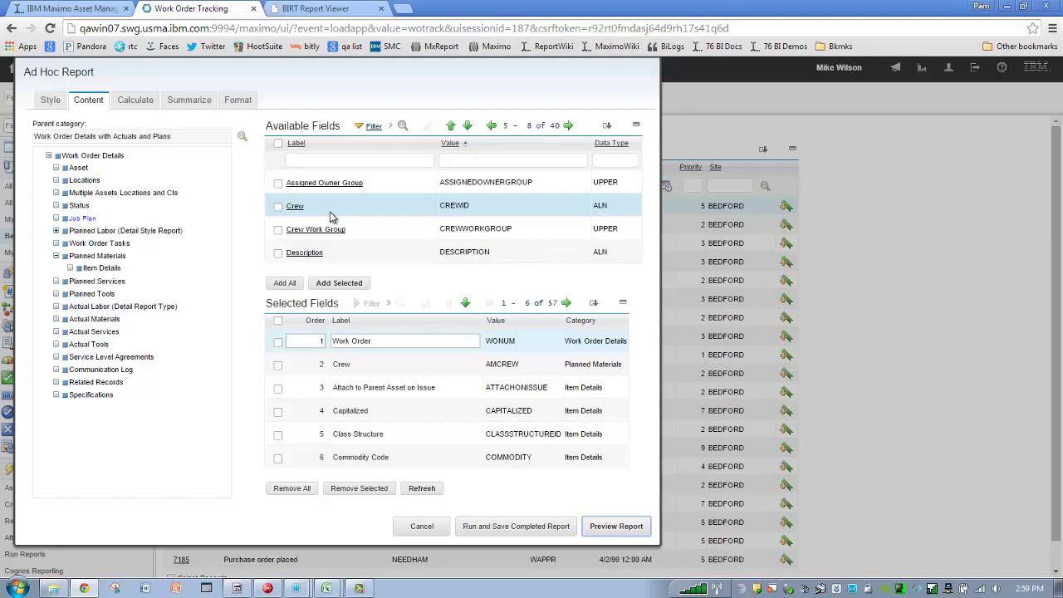
Step: Review the content business rules for selected fields in the Excel workbook AdHoc_Features_BusinessRules_Maximo76.xls, and return to the ad hoc report in Chrome
mouse_move(338, 591)
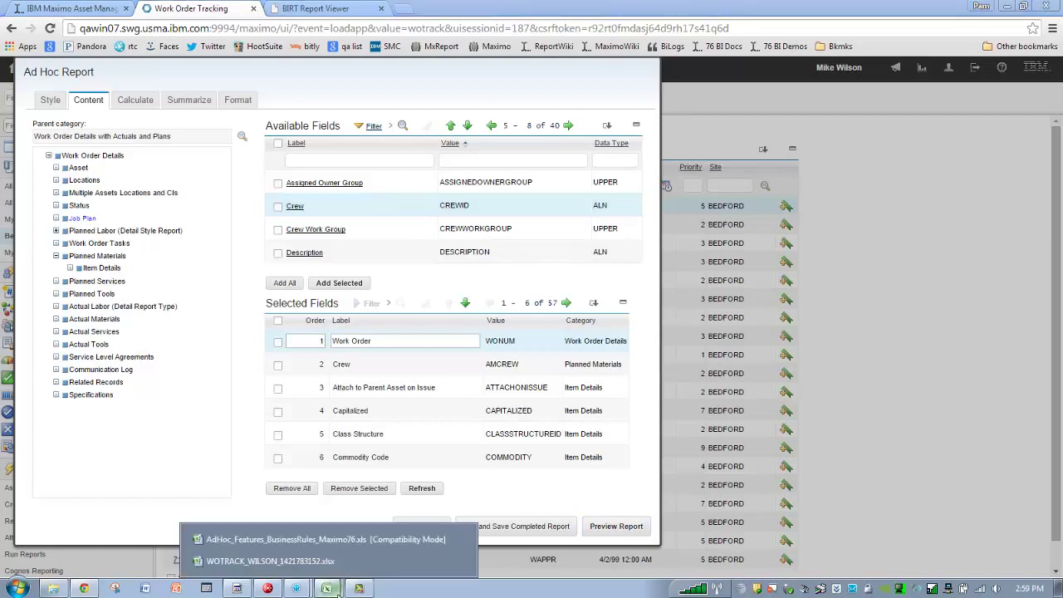
click(309, 540)
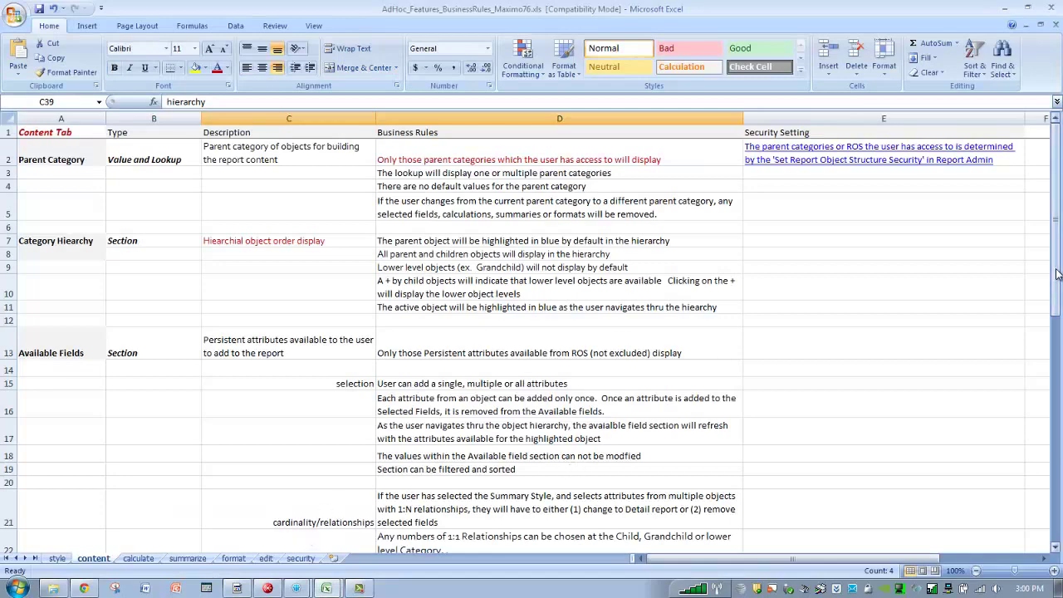
drag(1056, 271, 1060, 499)
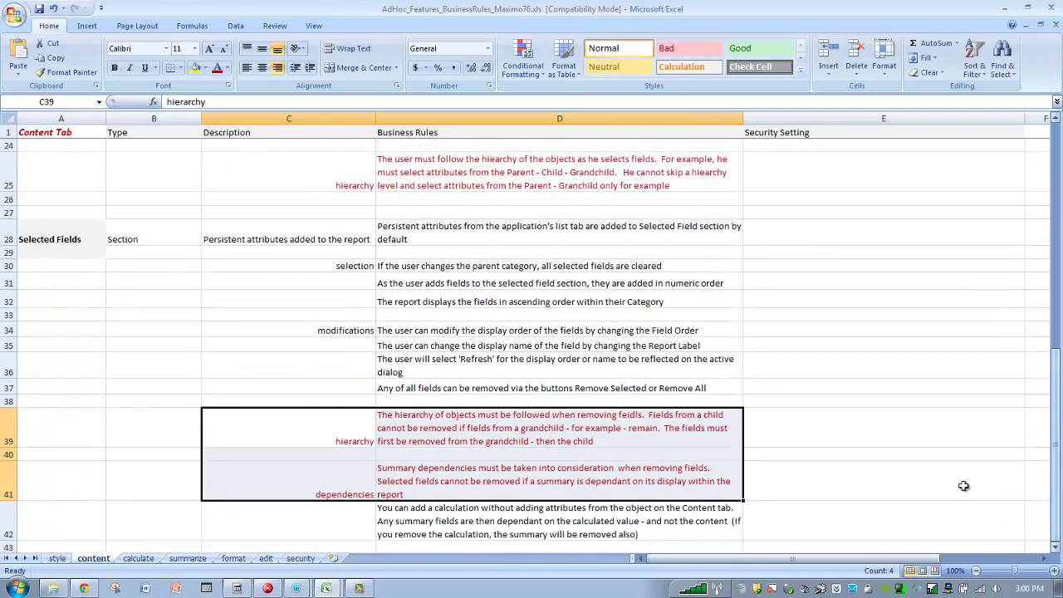
click(914, 442)
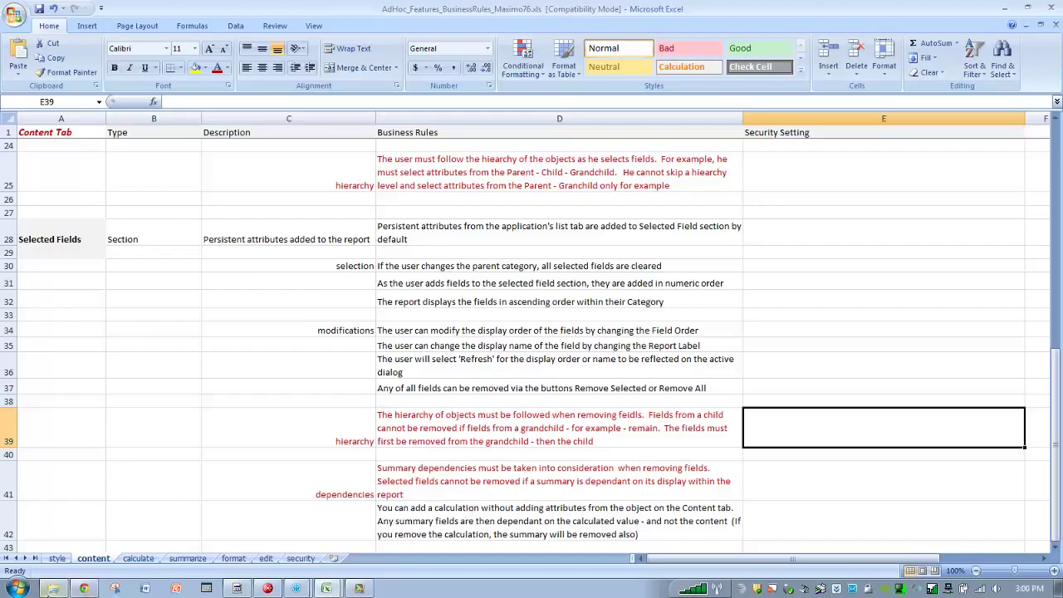
click(84, 588)
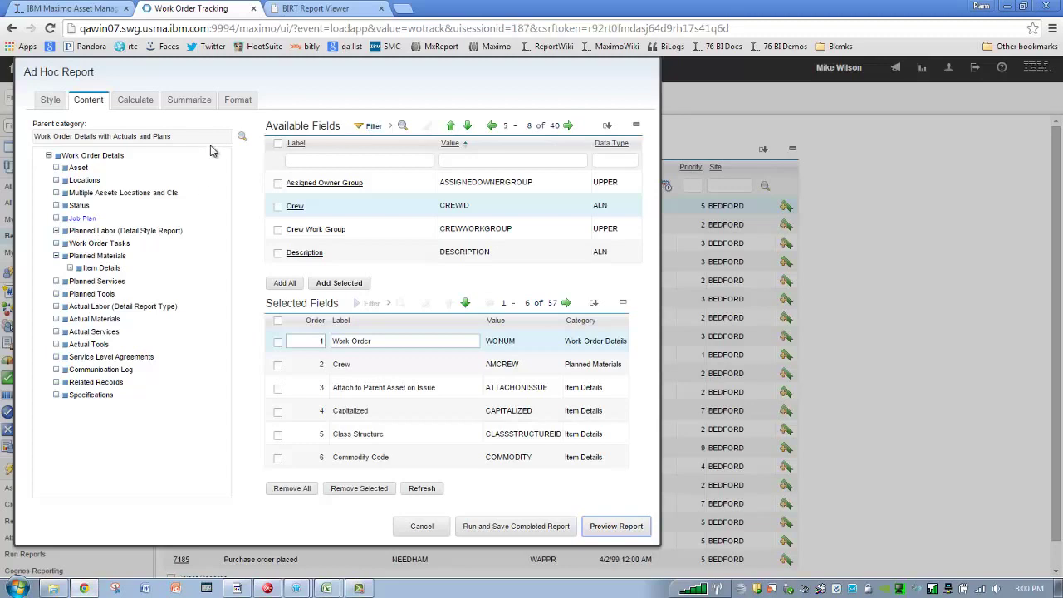
Step: Add a Maximum summary of the Actual Finish field from the Work Order Details category to the report
click(197, 103)
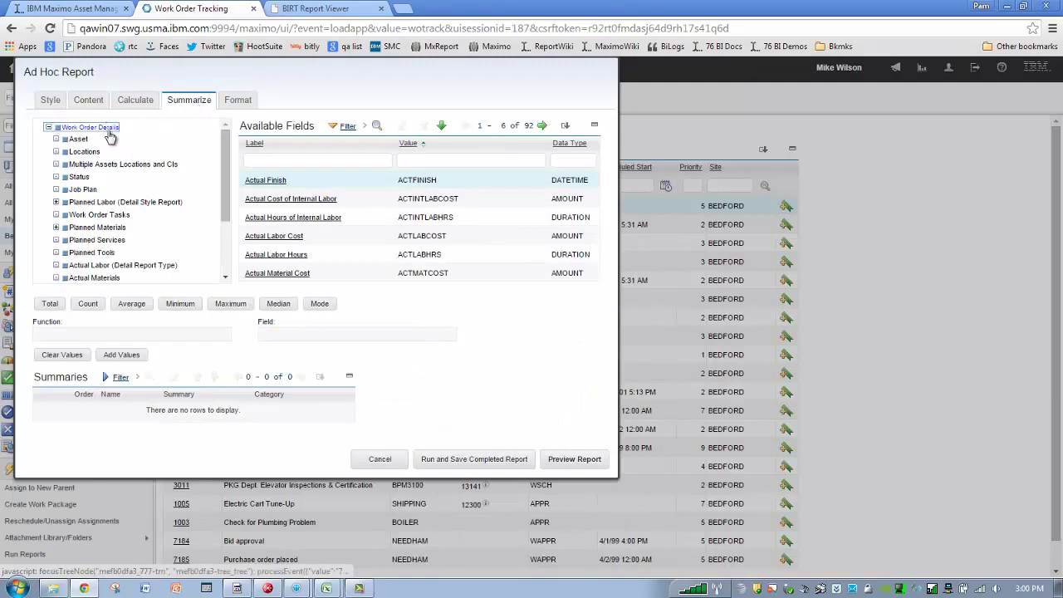
click(269, 180)
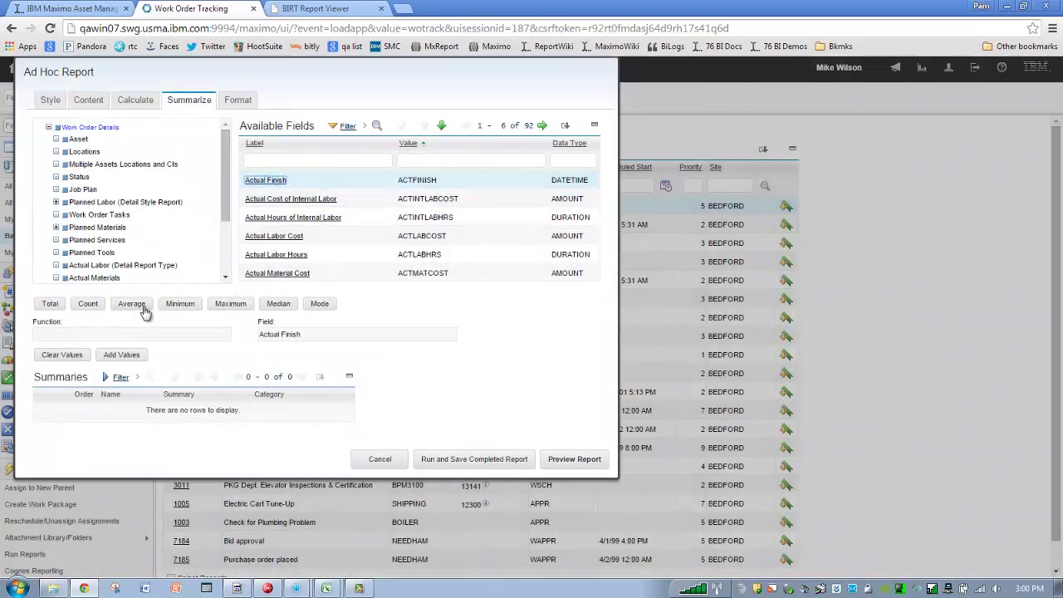
click(232, 304)
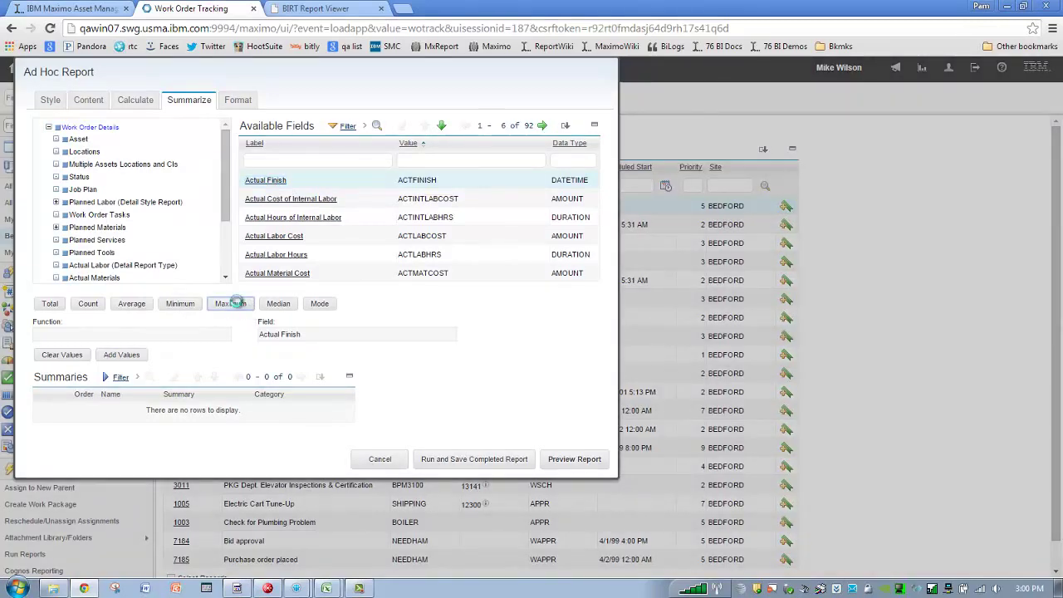
click(137, 352)
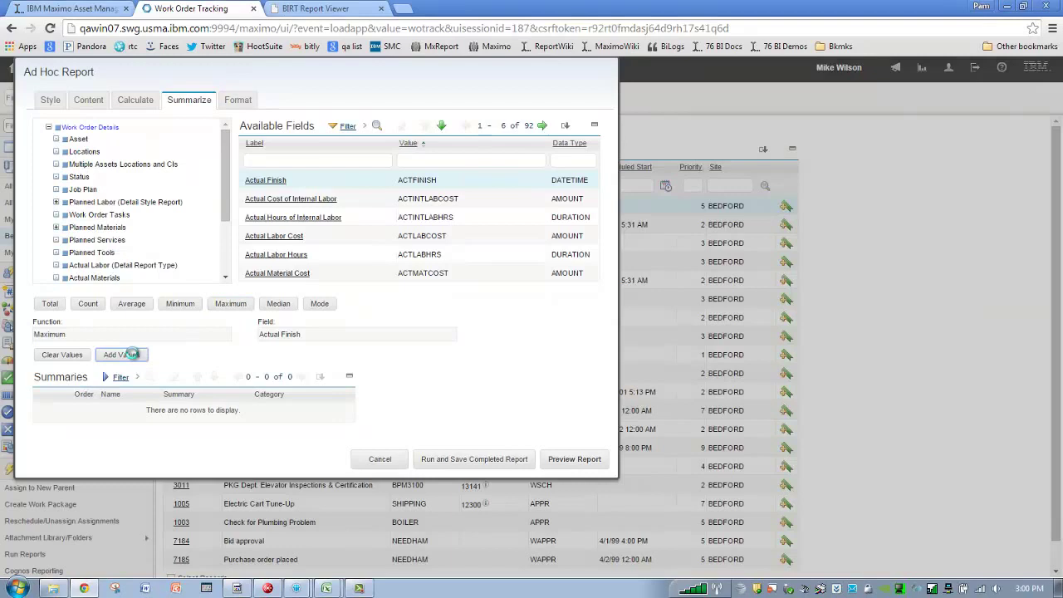
Step: Try to use the Quantity field of the Planned Services category in a summary
click(113, 242)
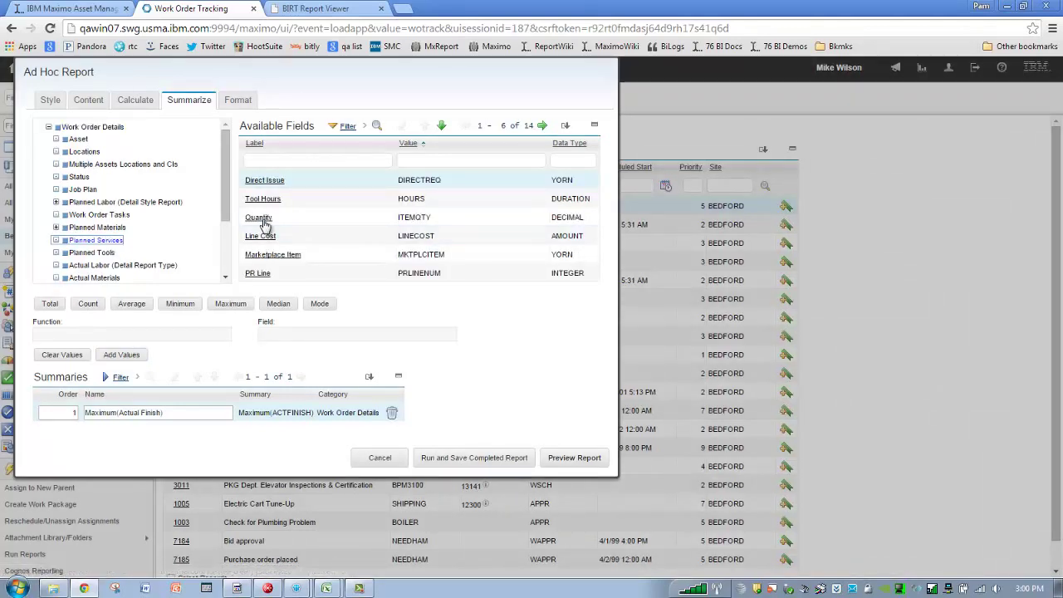
click(79, 301)
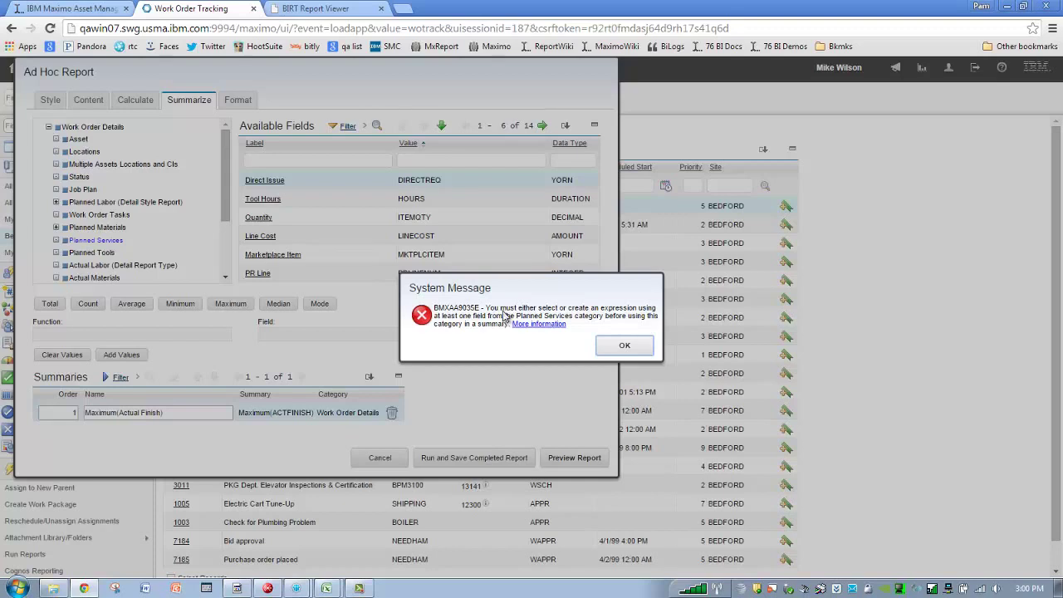
click(633, 345)
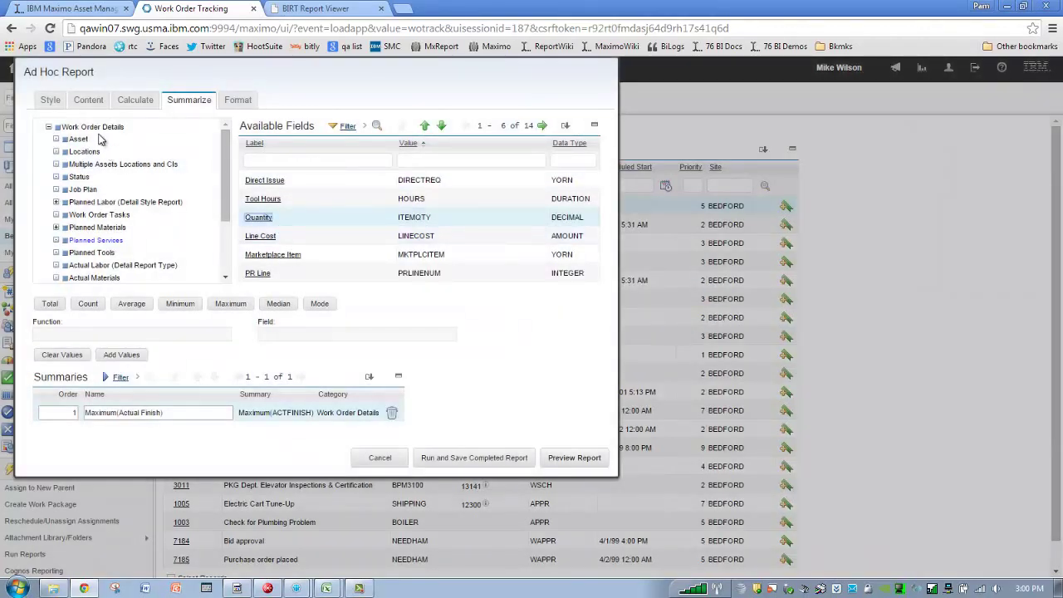
Step: Review the selected content fields and the report preview in the BIRT Report Viewer, and return to the ad hoc report in Work Order Tracking
click(87, 100)
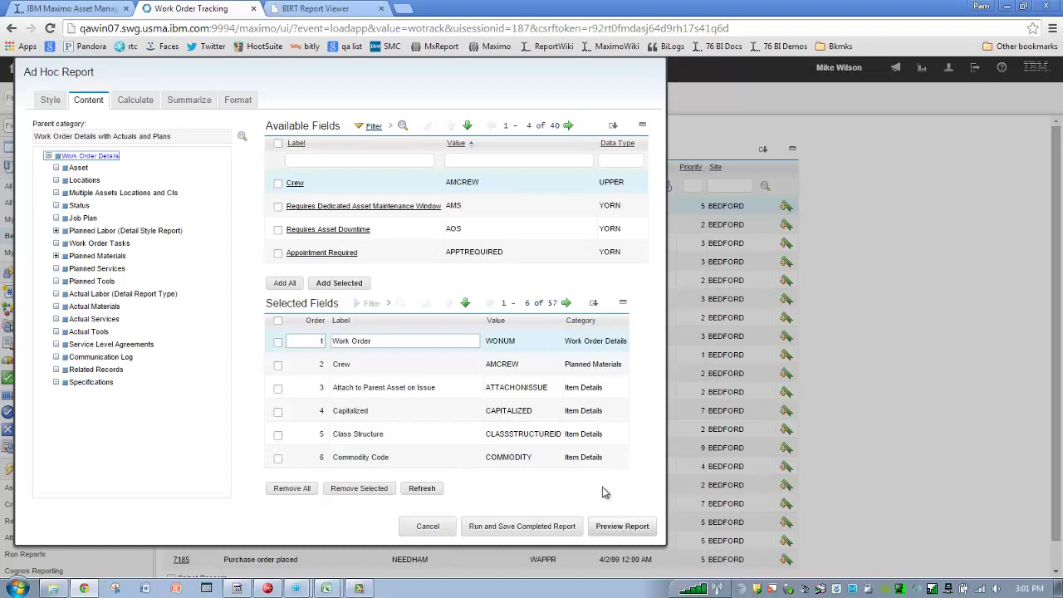
click(344, 14)
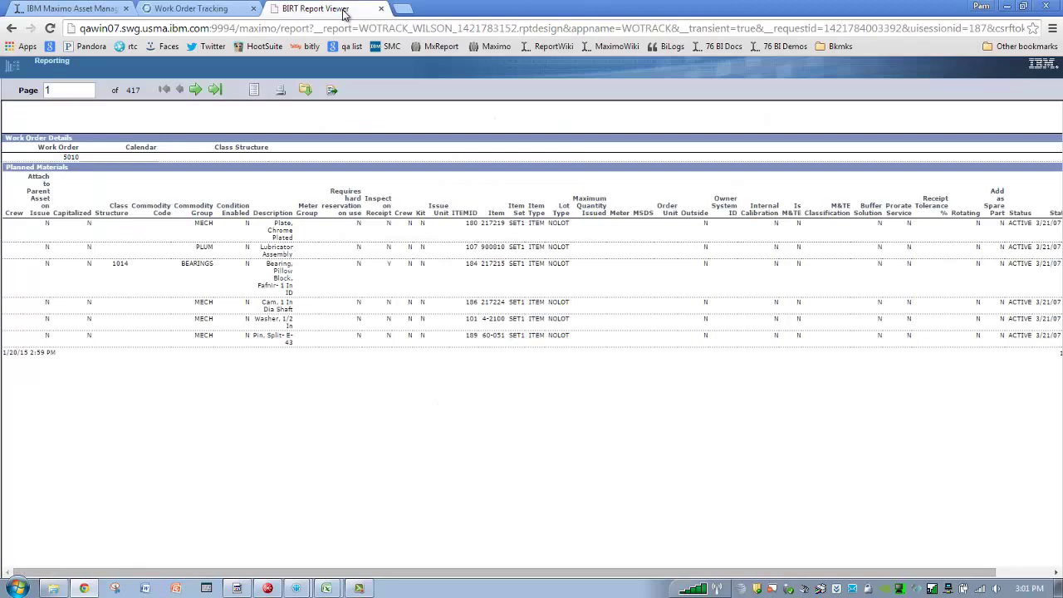
click(224, 11)
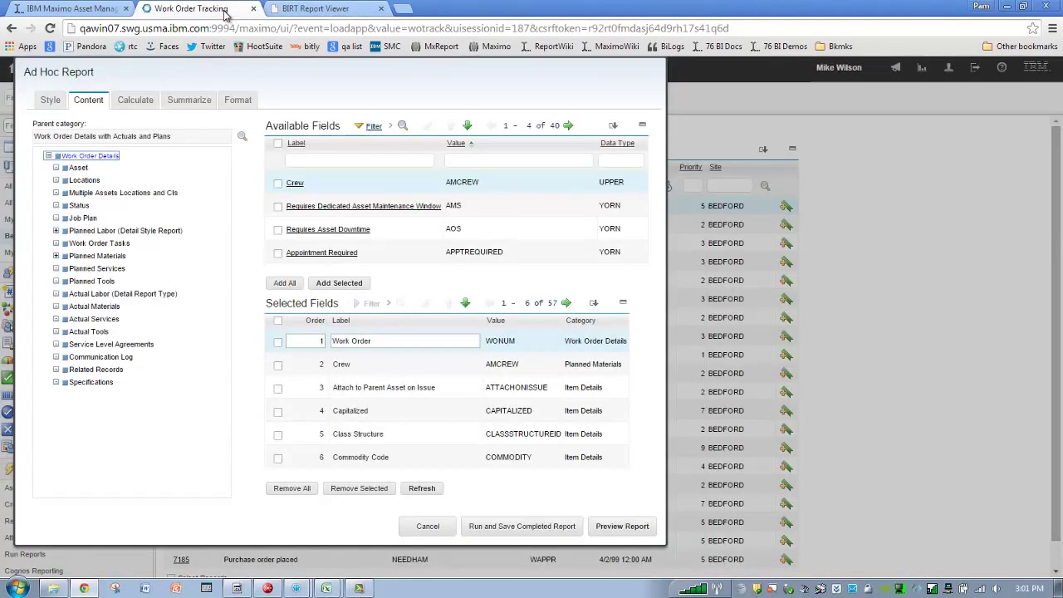